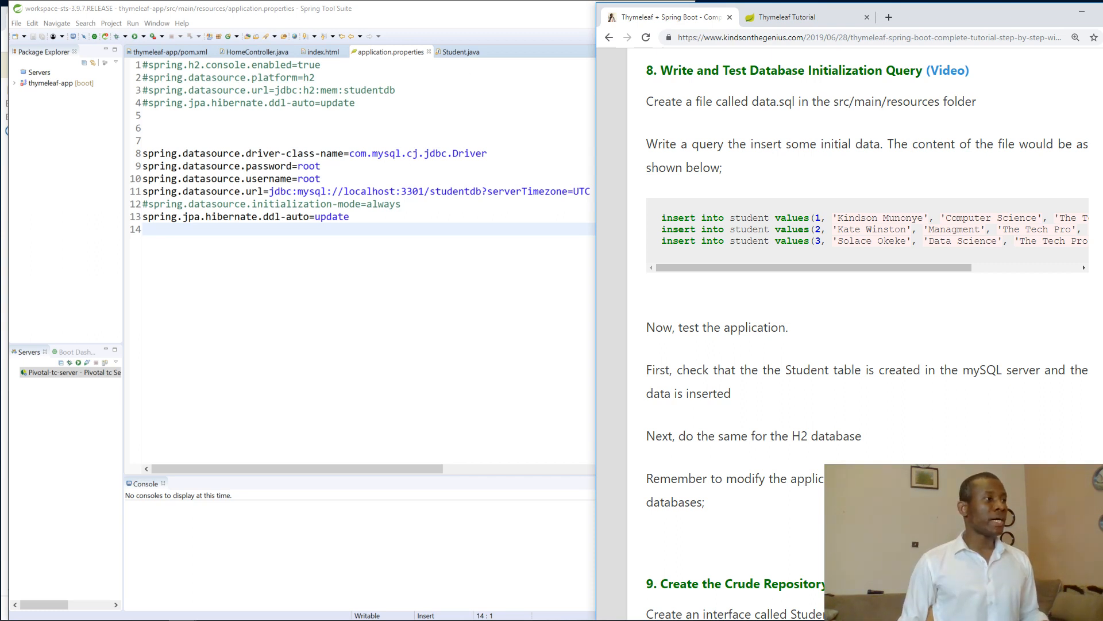
click(214, 53)
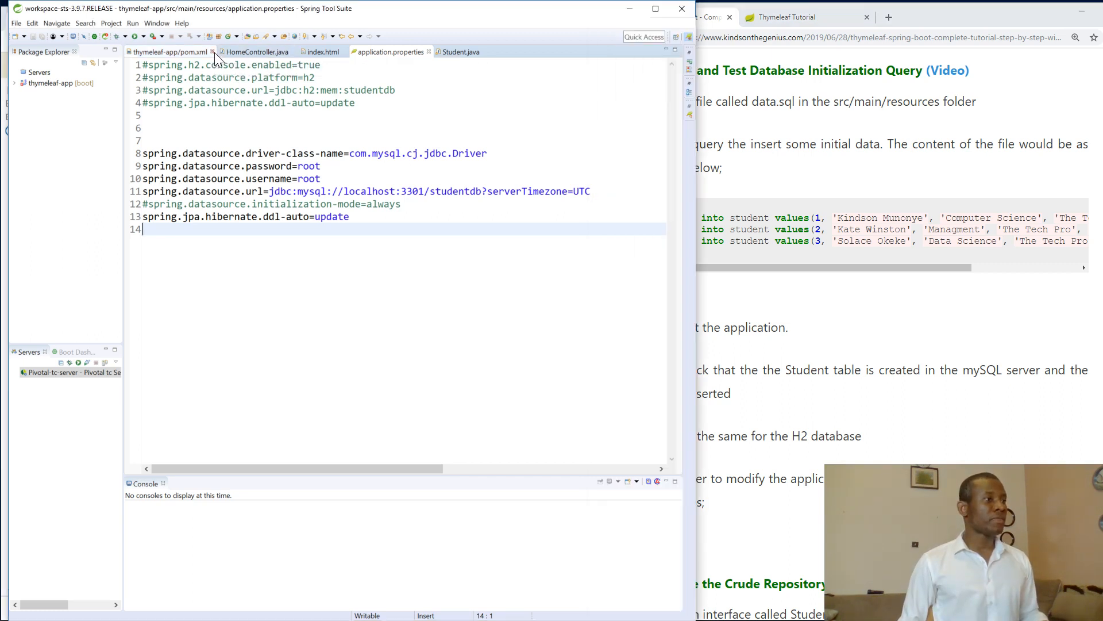
click(371, 52)
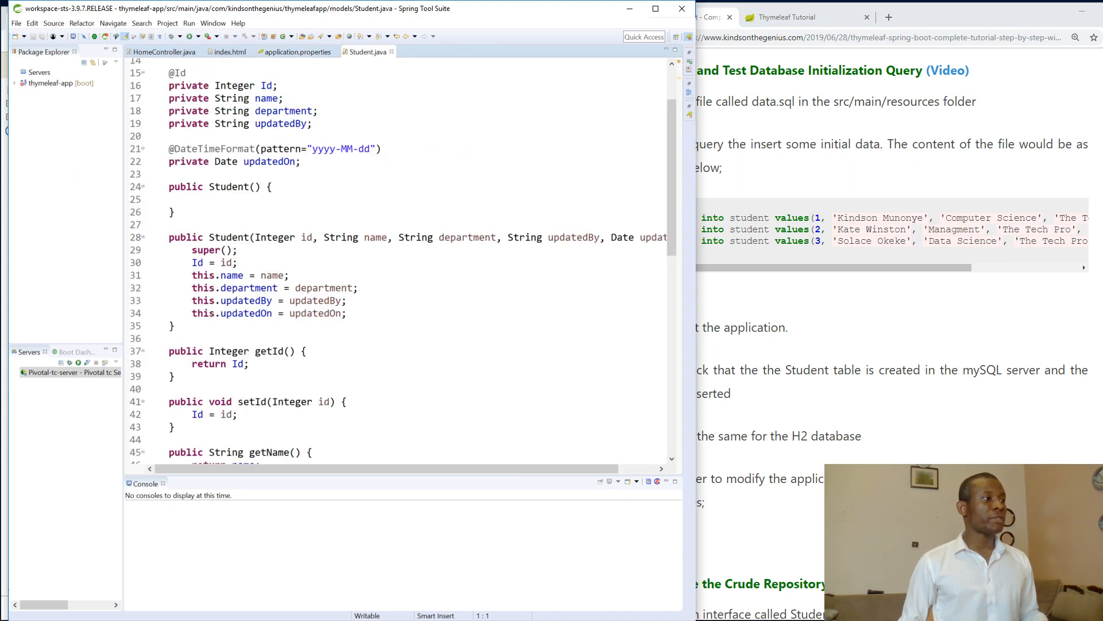
scroll(388, 259, up, 2)
key(ctrl+shift+o)
triple_click(172, 104)
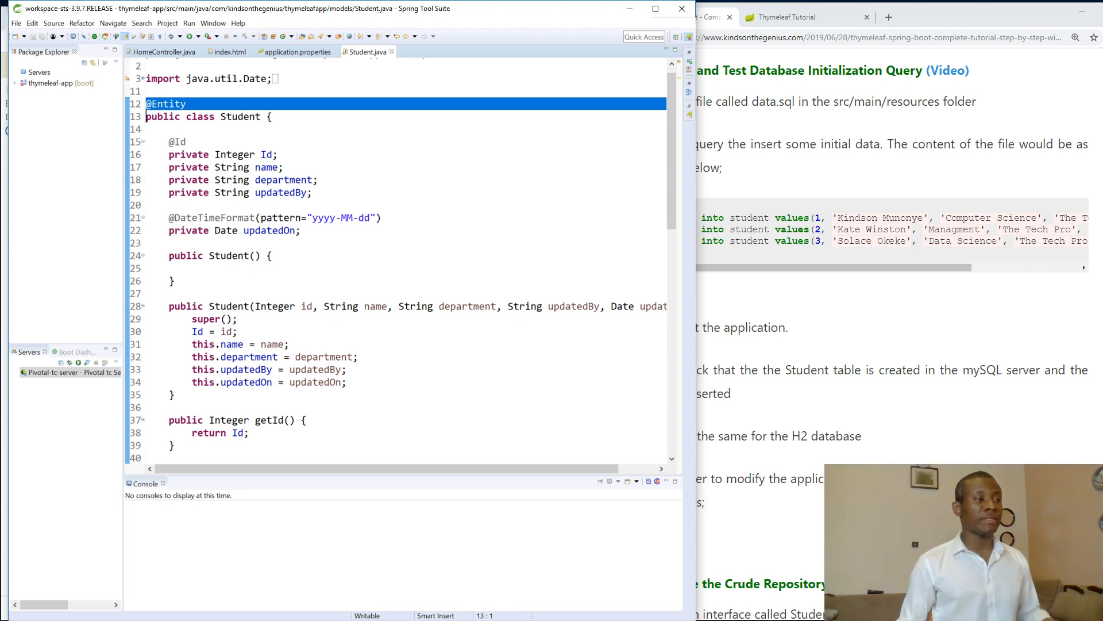
Highlight the commented H2 settings, the active MySQL datasource block and the serverTimezone=UTC parameter
click(297, 52)
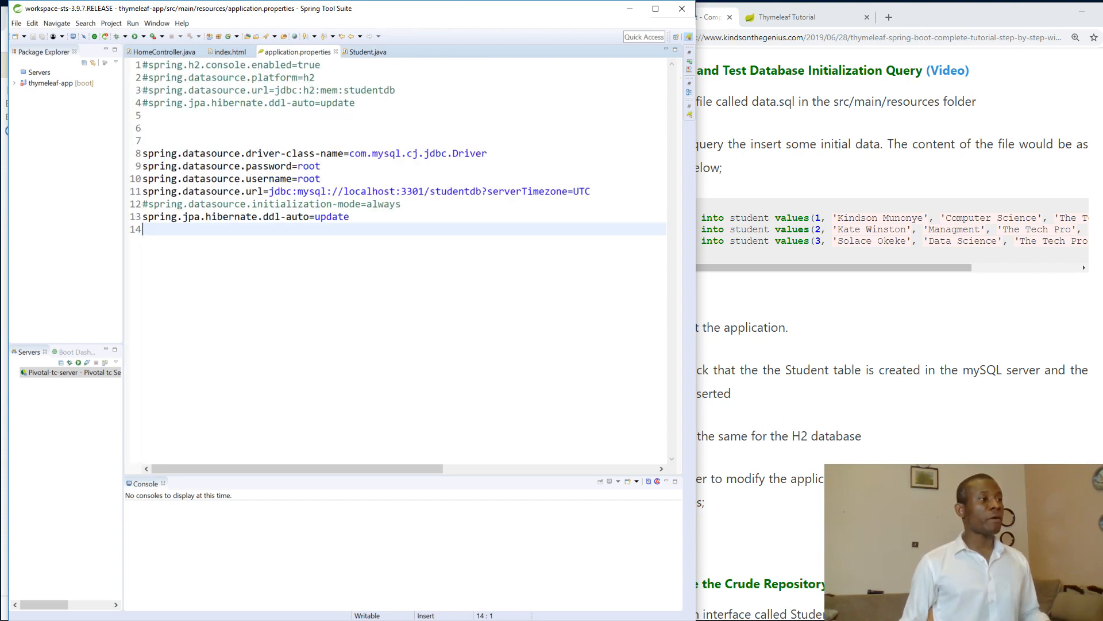
drag(355, 103, 142, 65)
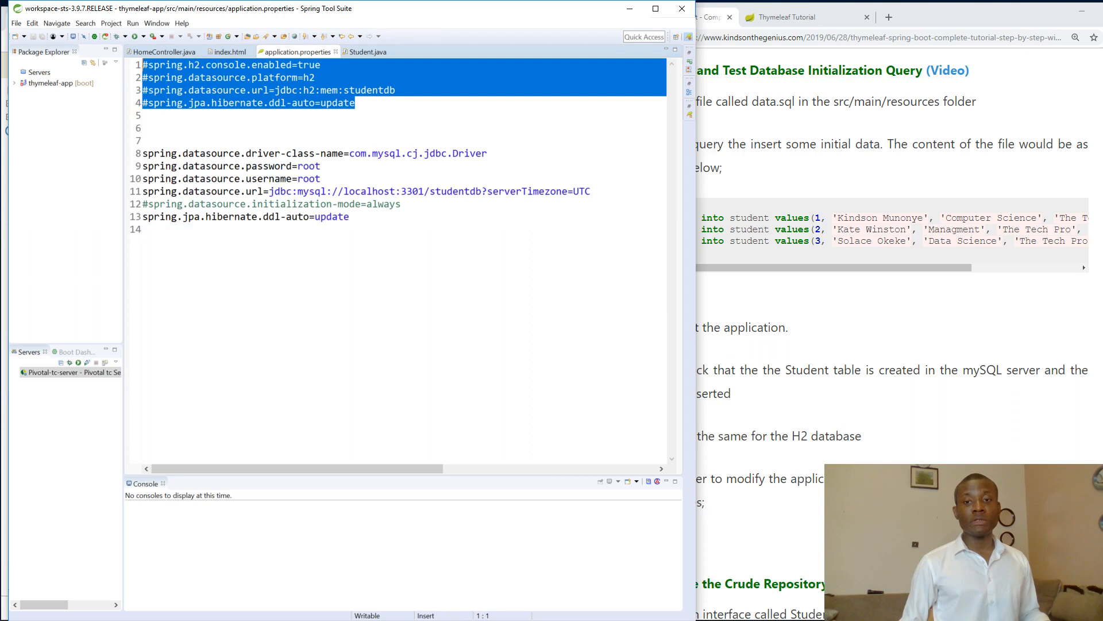
drag(349, 216, 142, 154)
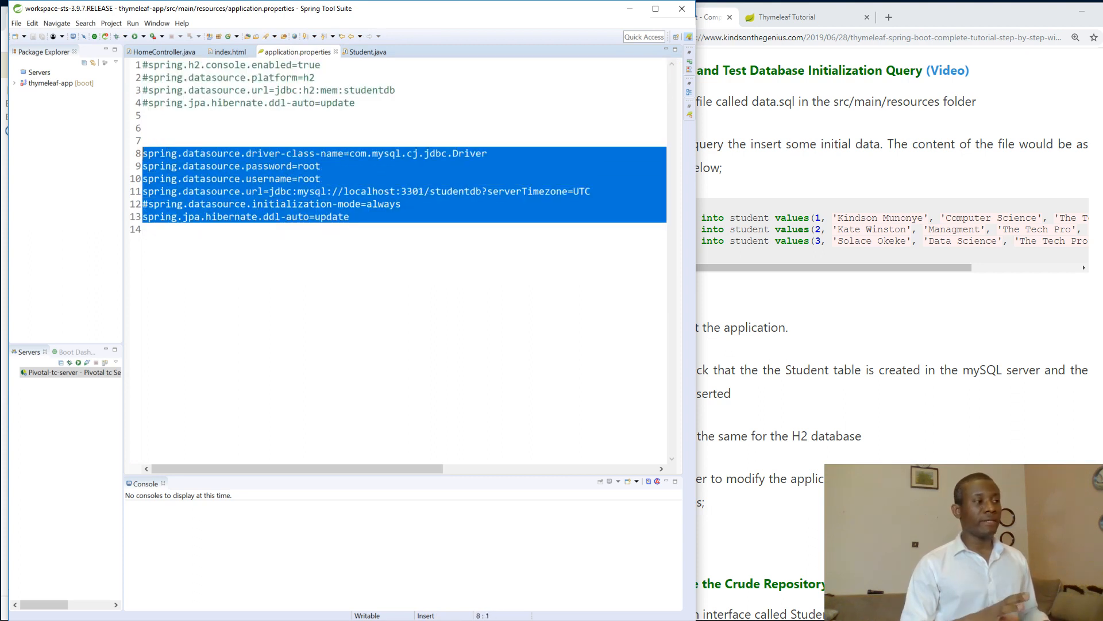
click(345, 229)
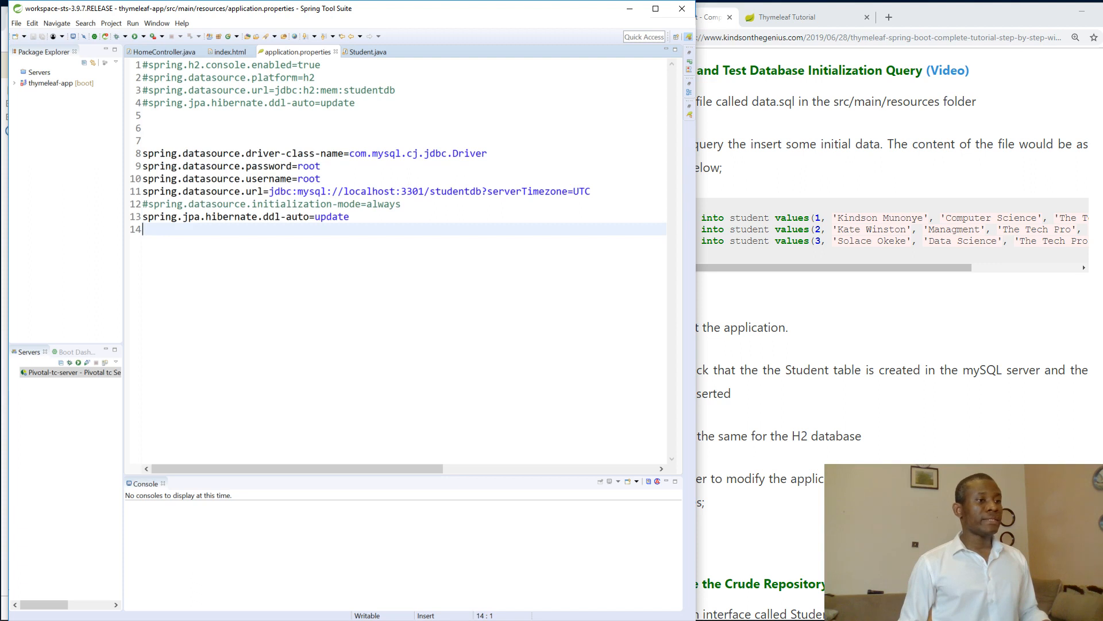
drag(591, 190, 499, 190)
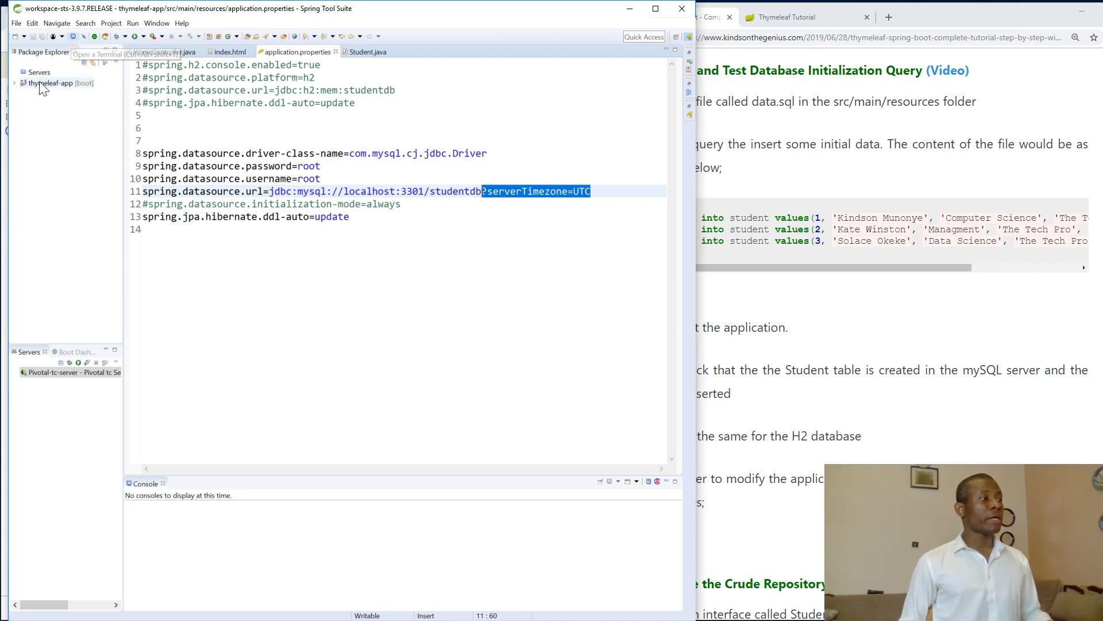
click(23, 86)
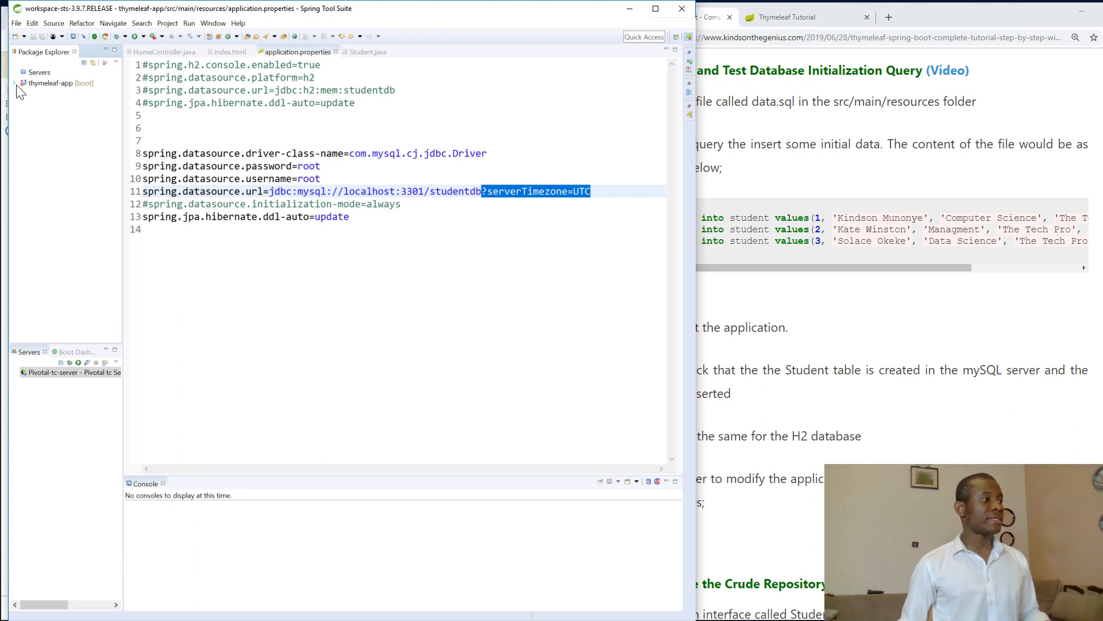
Create a new file named data.sql in src/main/resources via New > File
click(21, 84)
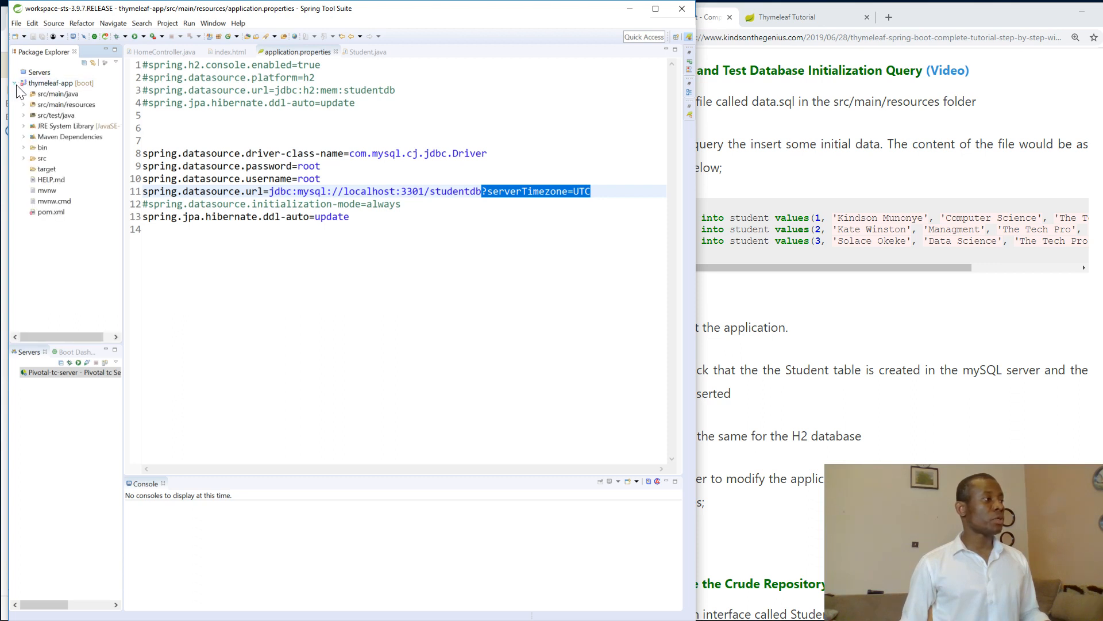
click(31, 104)
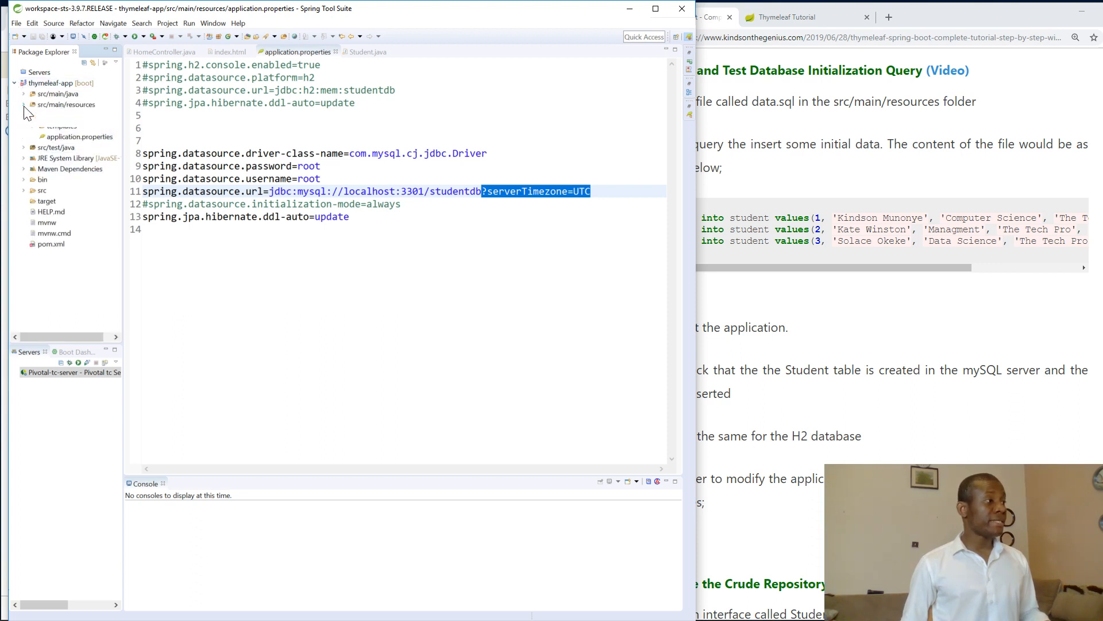
click(59, 105)
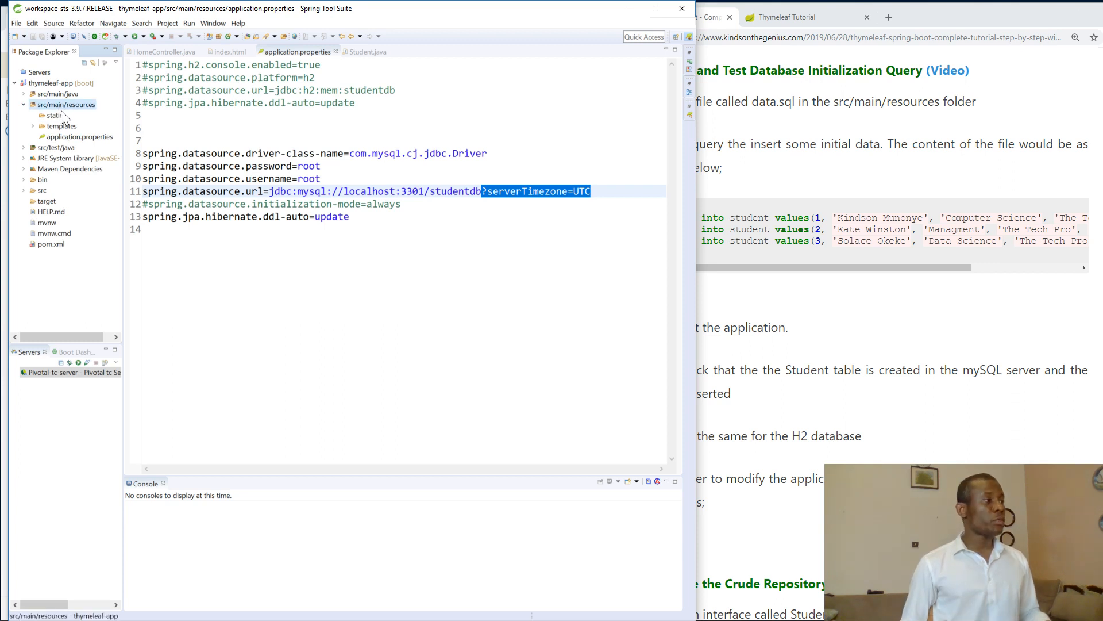
right_click(62, 107)
mouse_move(103, 111)
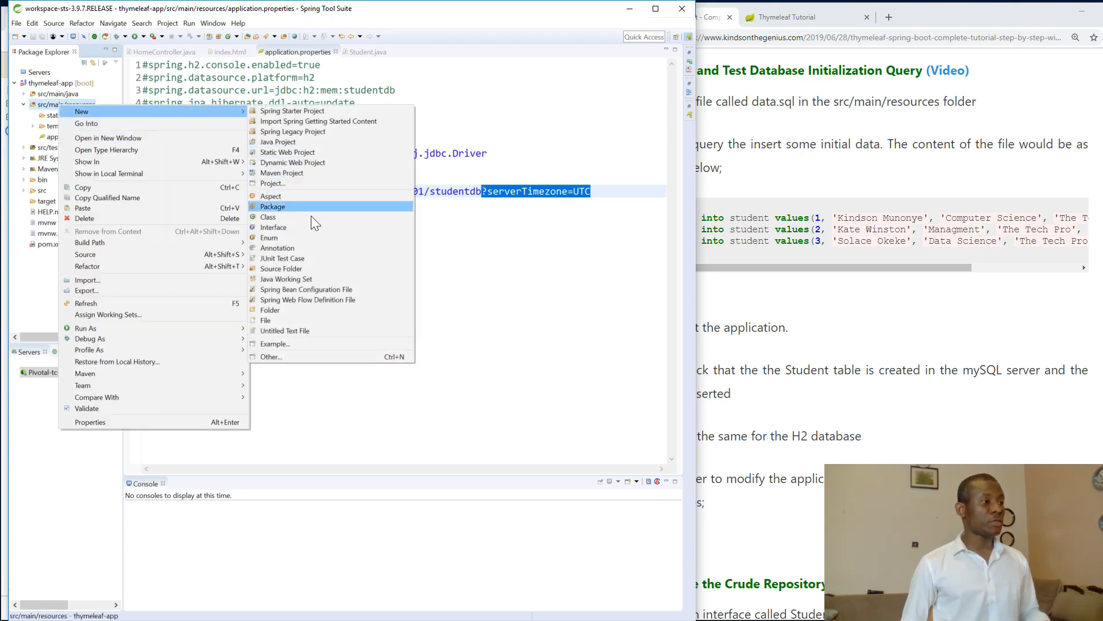
click(299, 320)
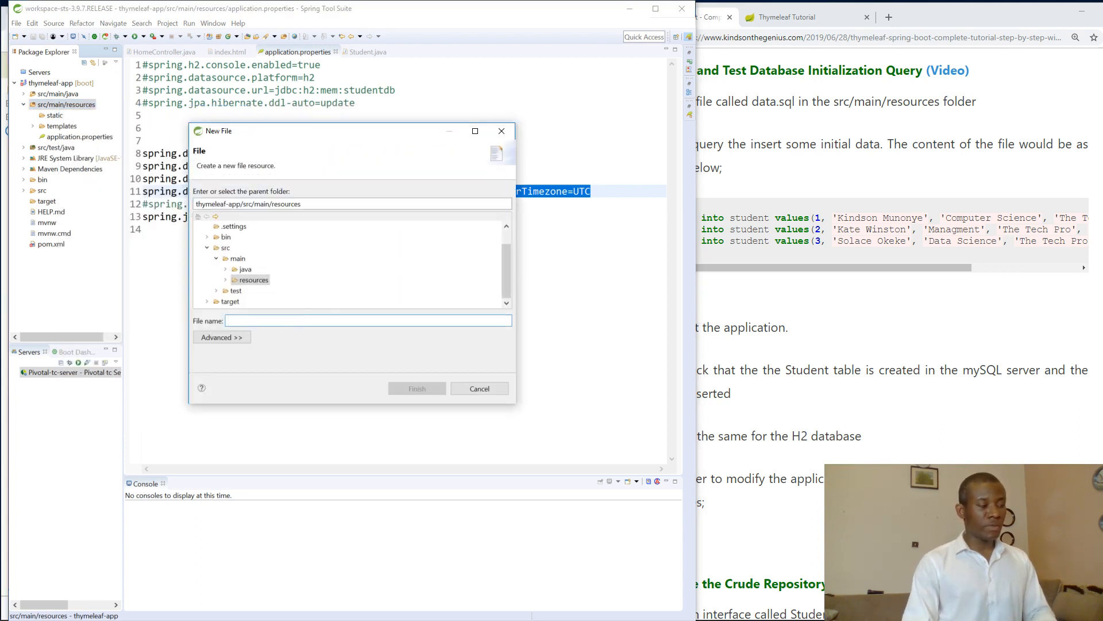
text(data.sql)
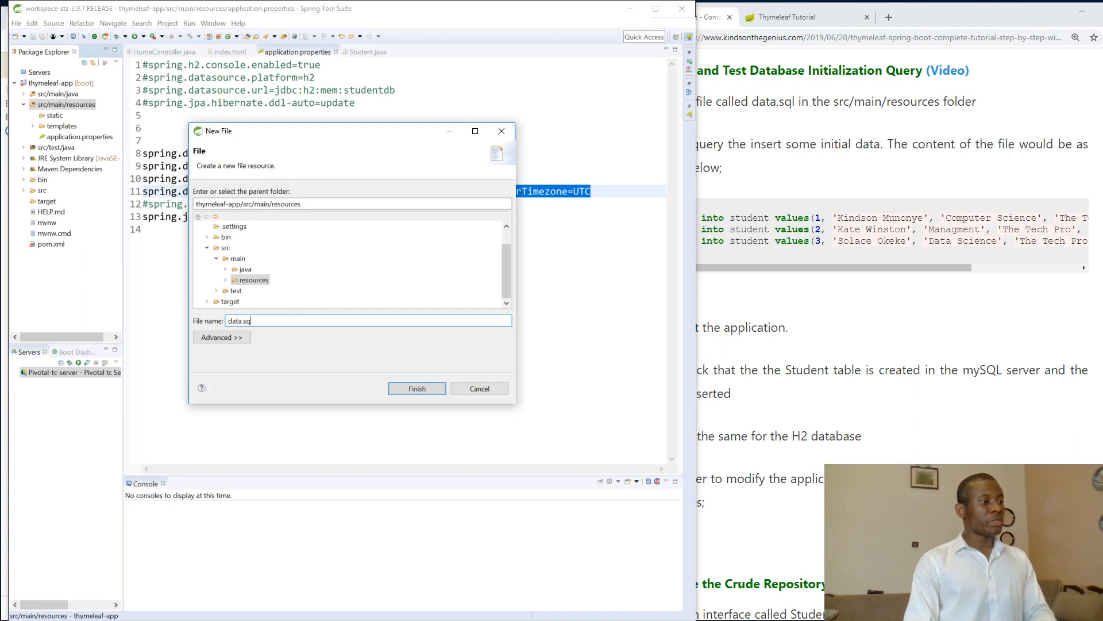
key(Return)
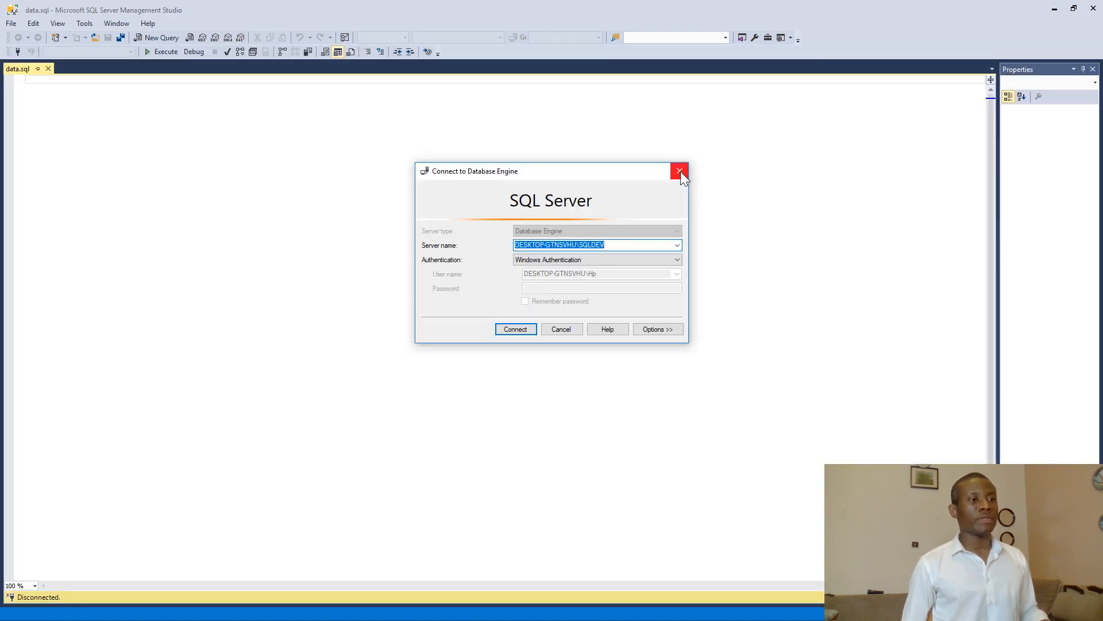
Dismiss the SSMS Connect to Database Engine and Connect to Server prompts
click(680, 172)
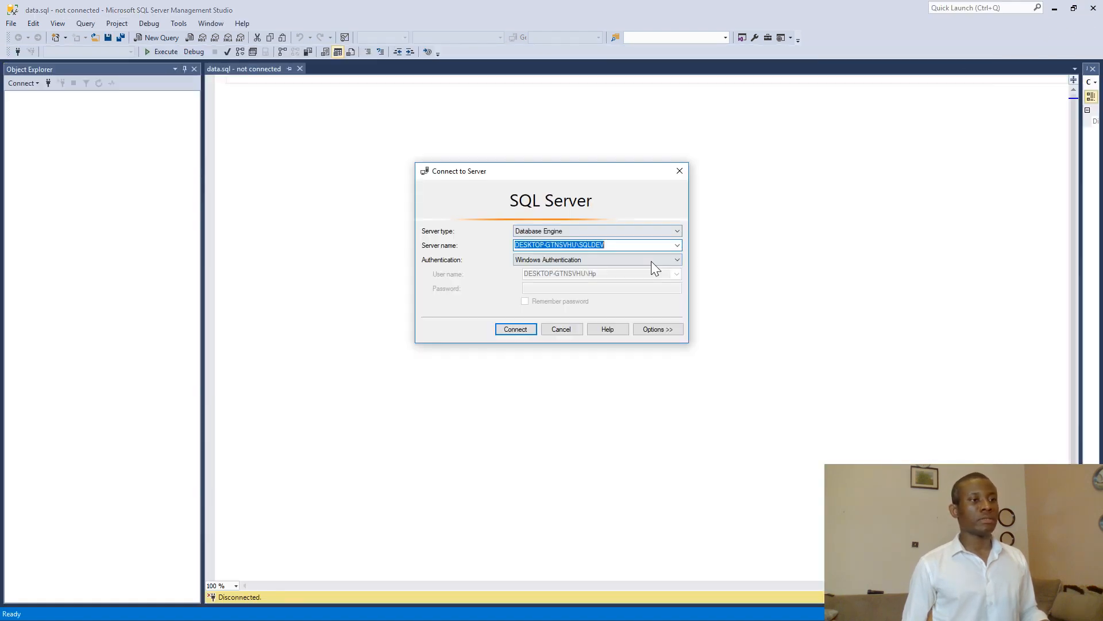
key(Escape)
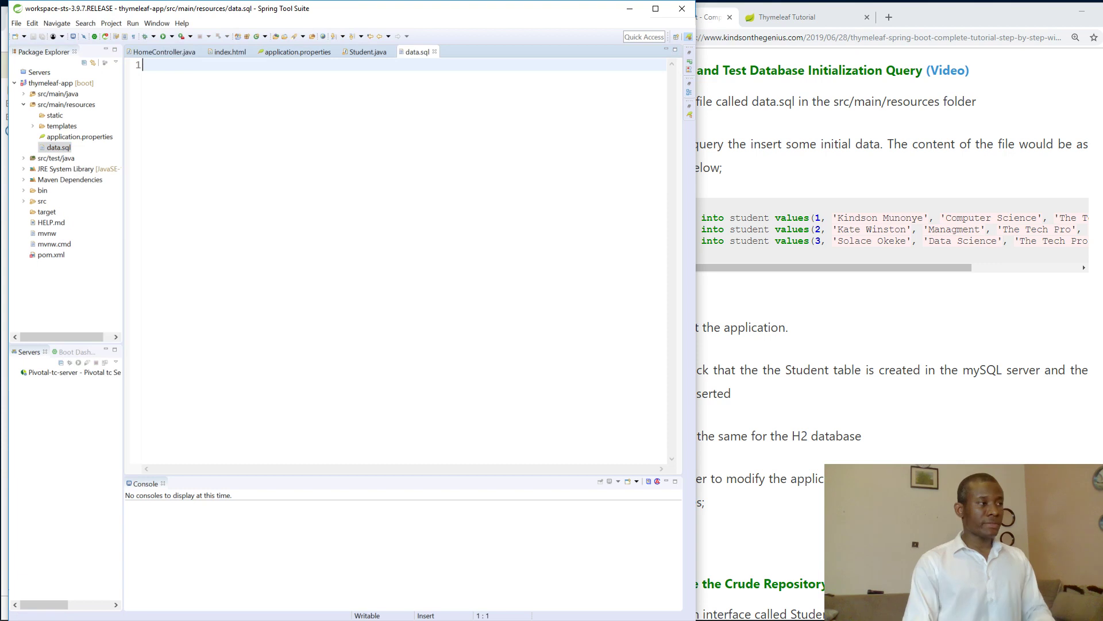
text(insert int)
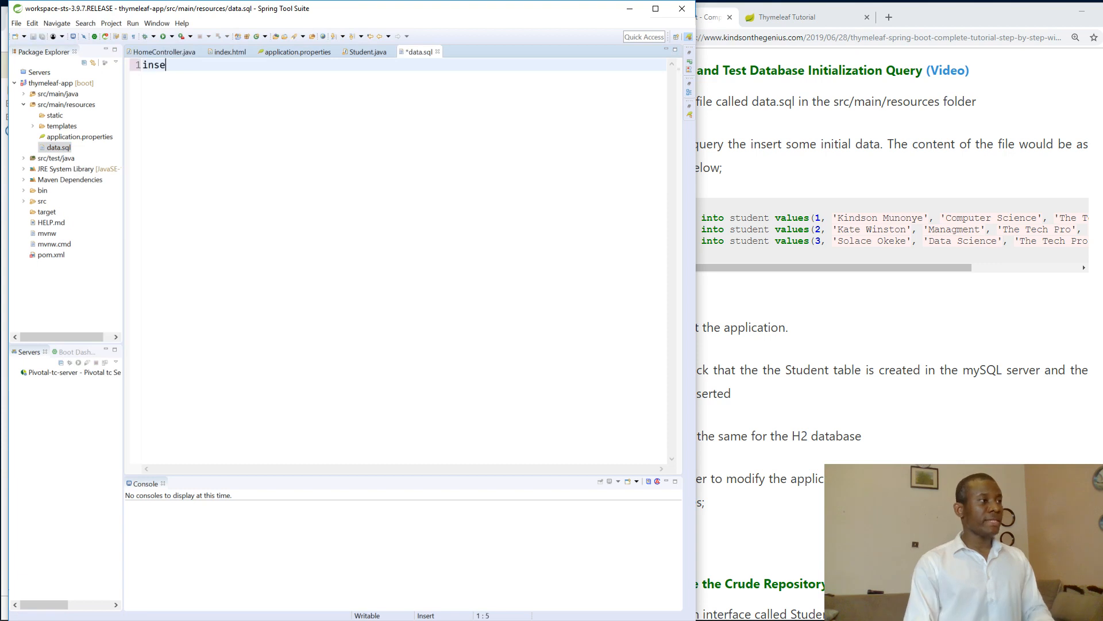
Write insert into student values(1, 'Computer Science', student name, 'Tech Pro', correcting typos
key(BackSpace)
text(o )
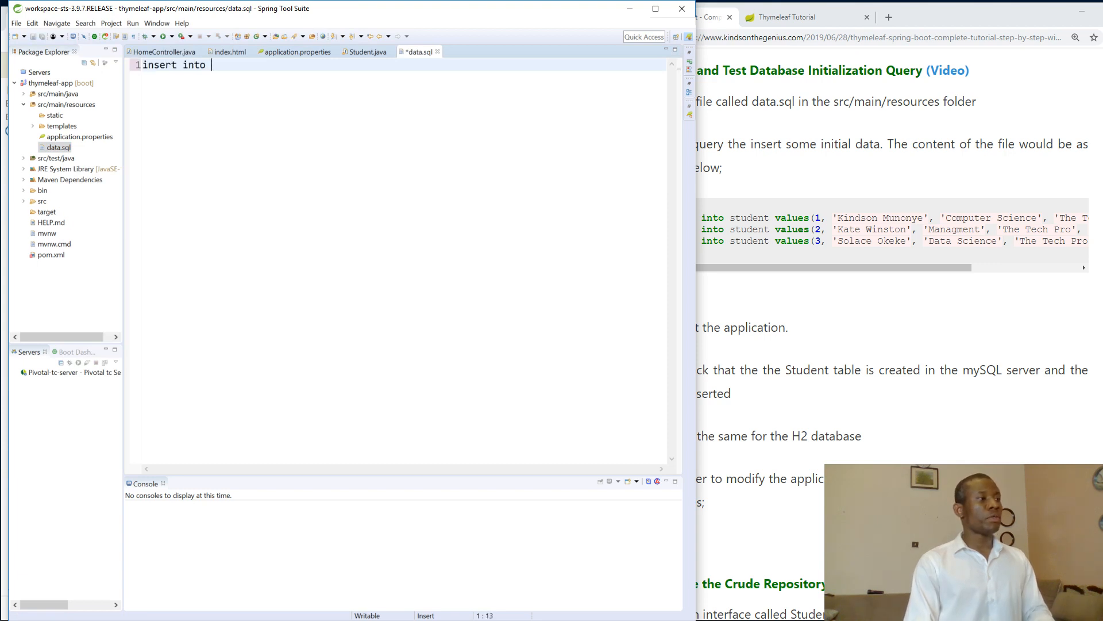
text(student val)
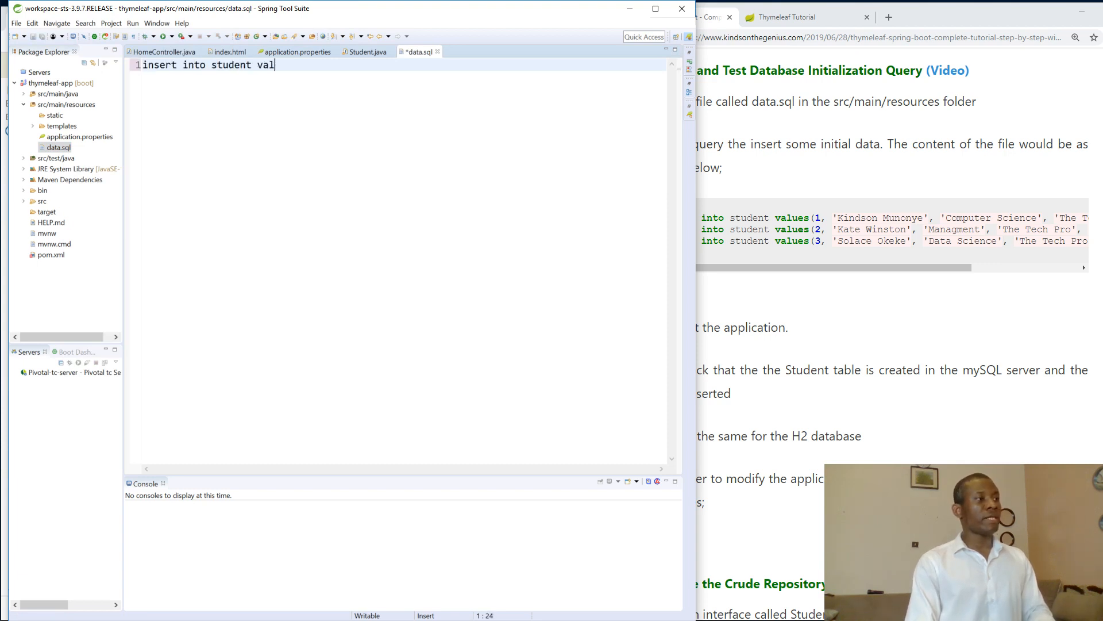
text(ues()
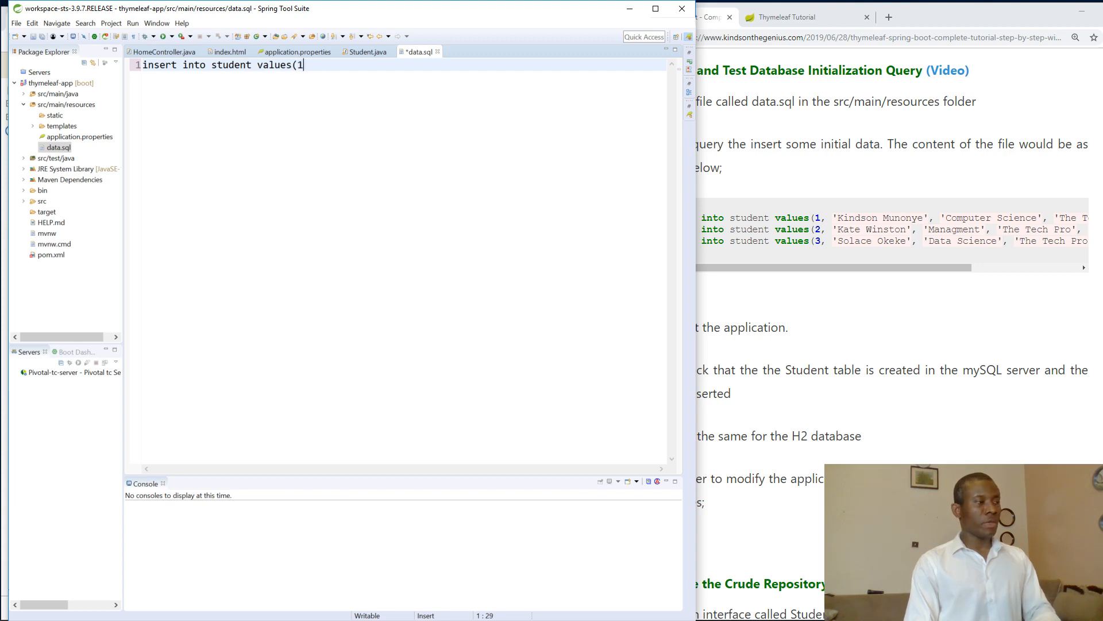
text(1, )
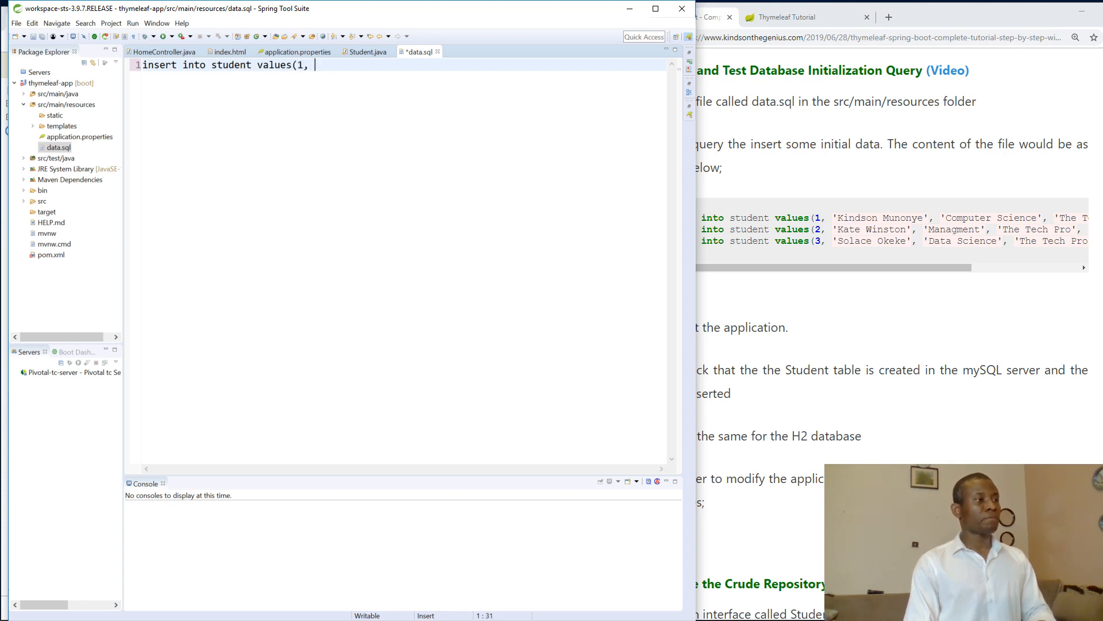
text('indson Mu)
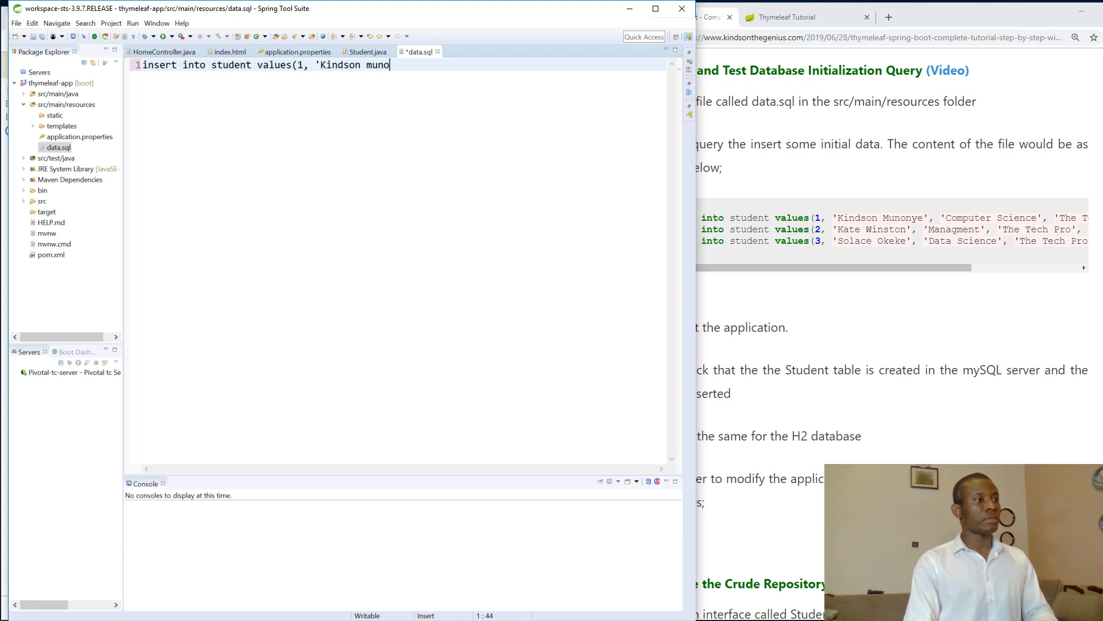
key(BackSpace)
key(BackSpace)
text(Munonye',)
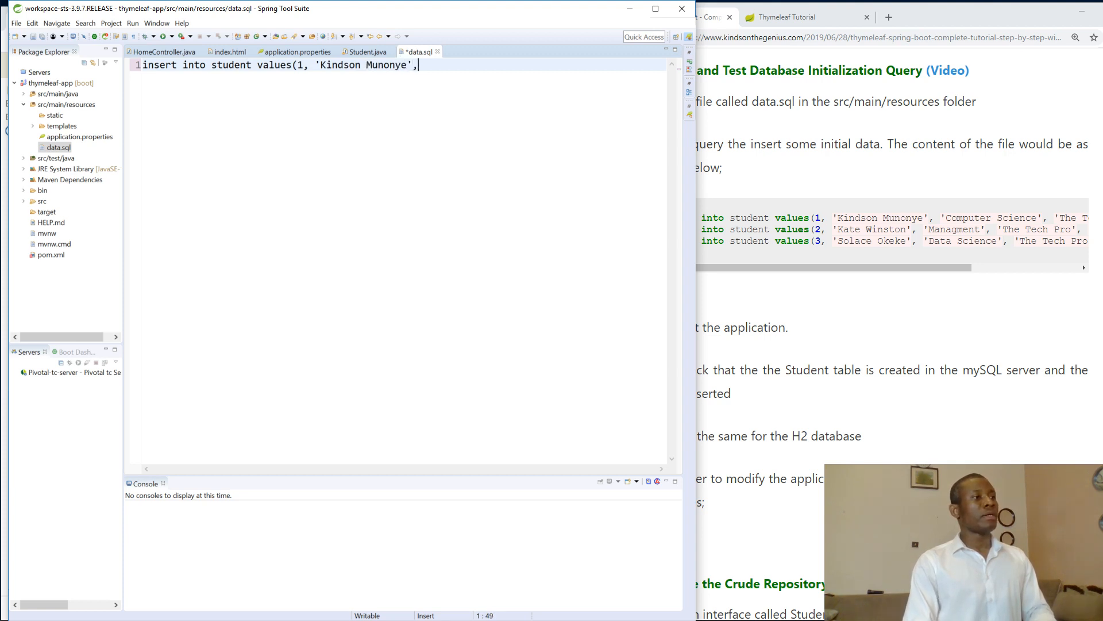
text( 'Compu)
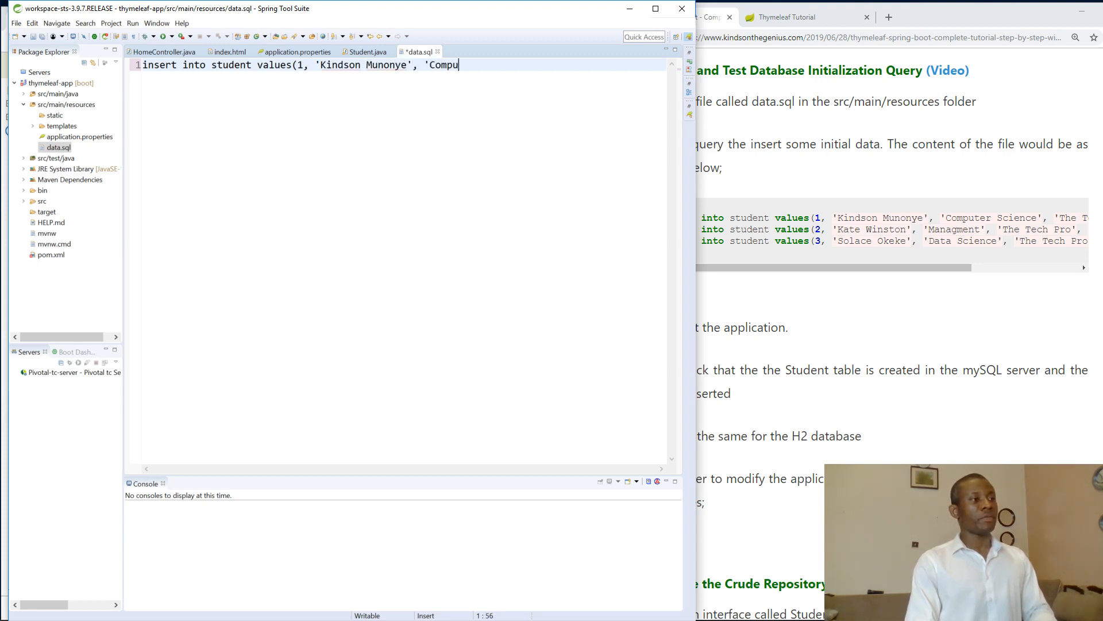
text(ter Scien)
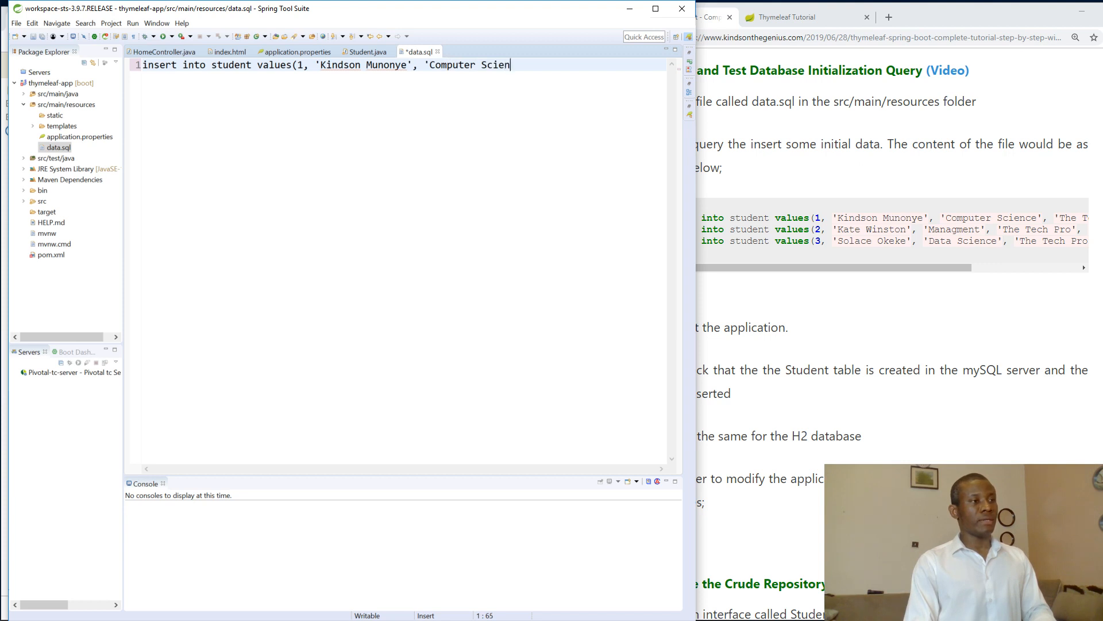
text(ecn)
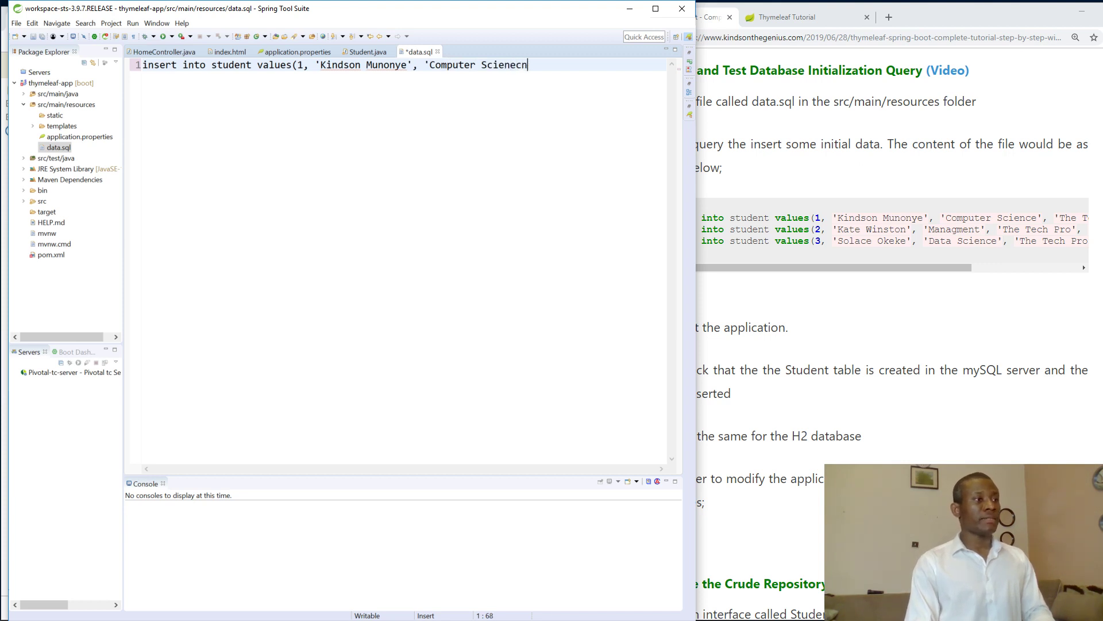
key(BackSpace)
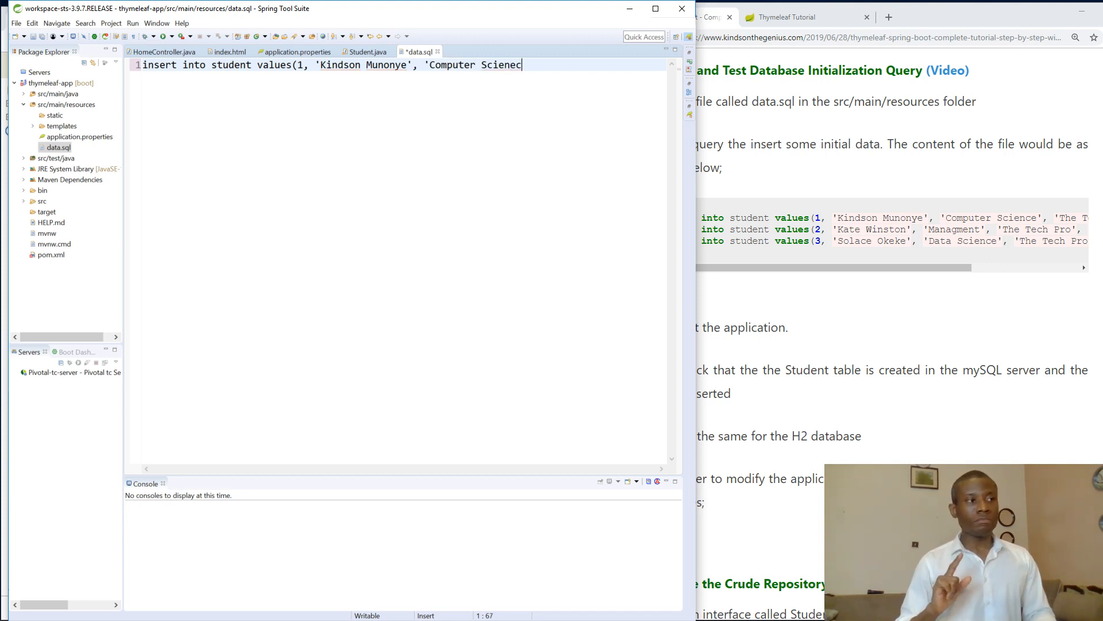
text(ce)
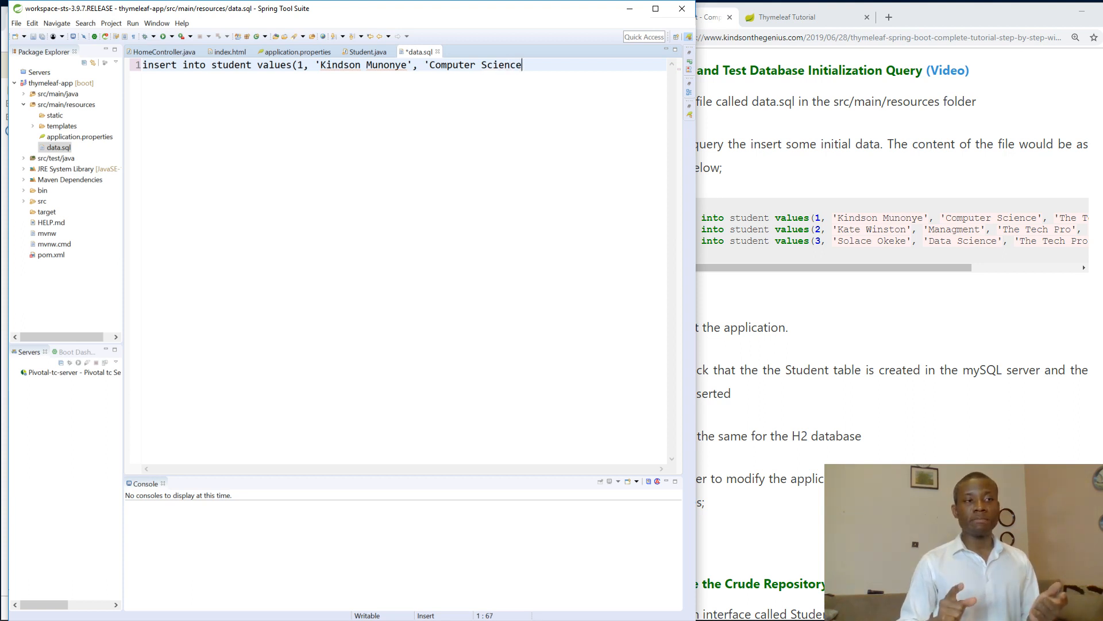
key(BackSpace)
key(BackSpace)
key(BackSpace)
key(BackSpace)
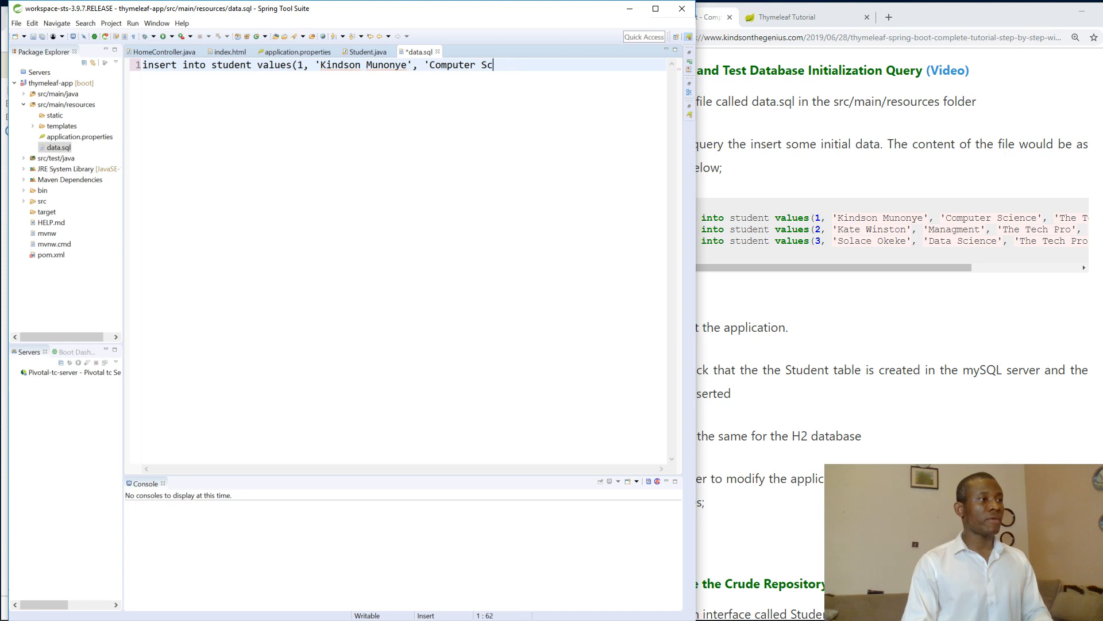
key(BackSpace)
key(BackSpace)
key(BackSpace)
key(BackSpace)
key(BackSpace)
key(BackSpace)
key(BackSpace)
key(BackSpace)
key(BackSpace)
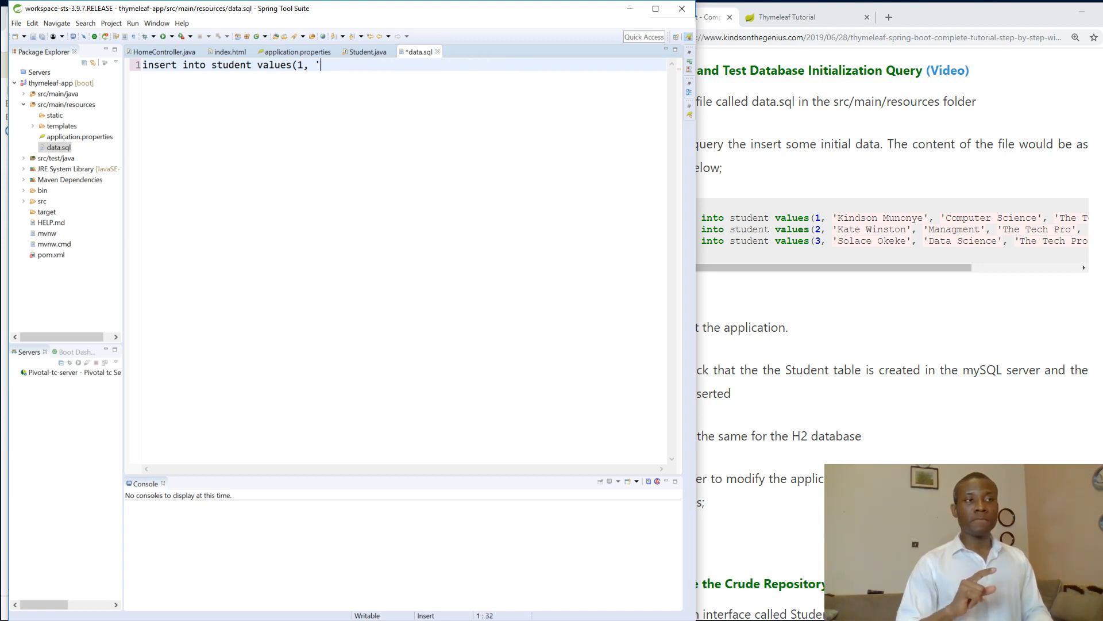
text(com)
key(BackSpace)
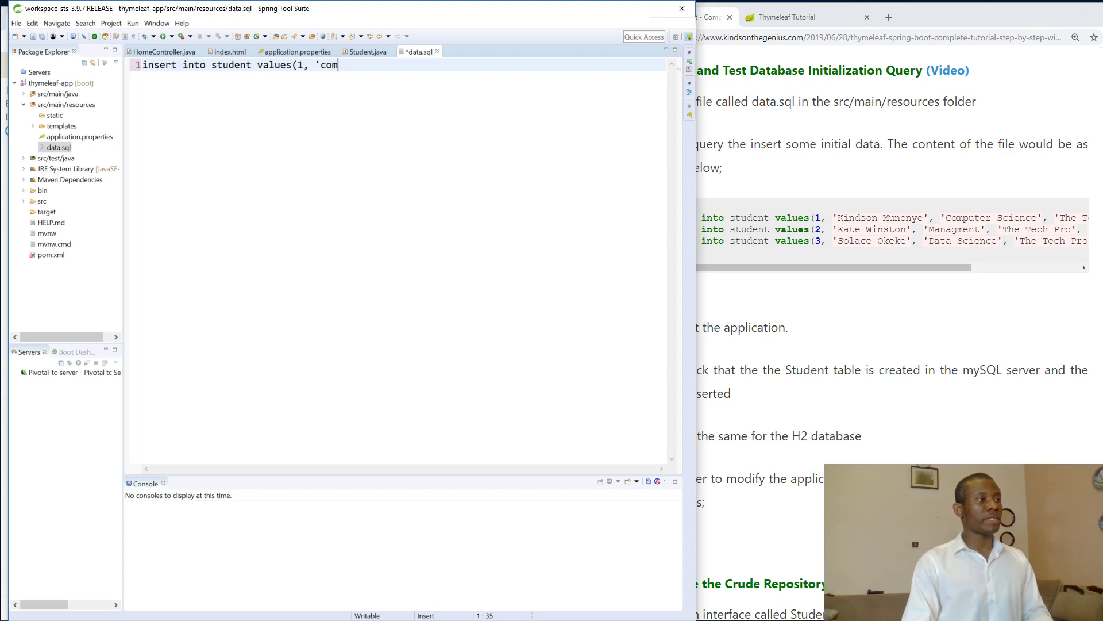
key(BackSpace)
key(BackSpace)
text(Compue)
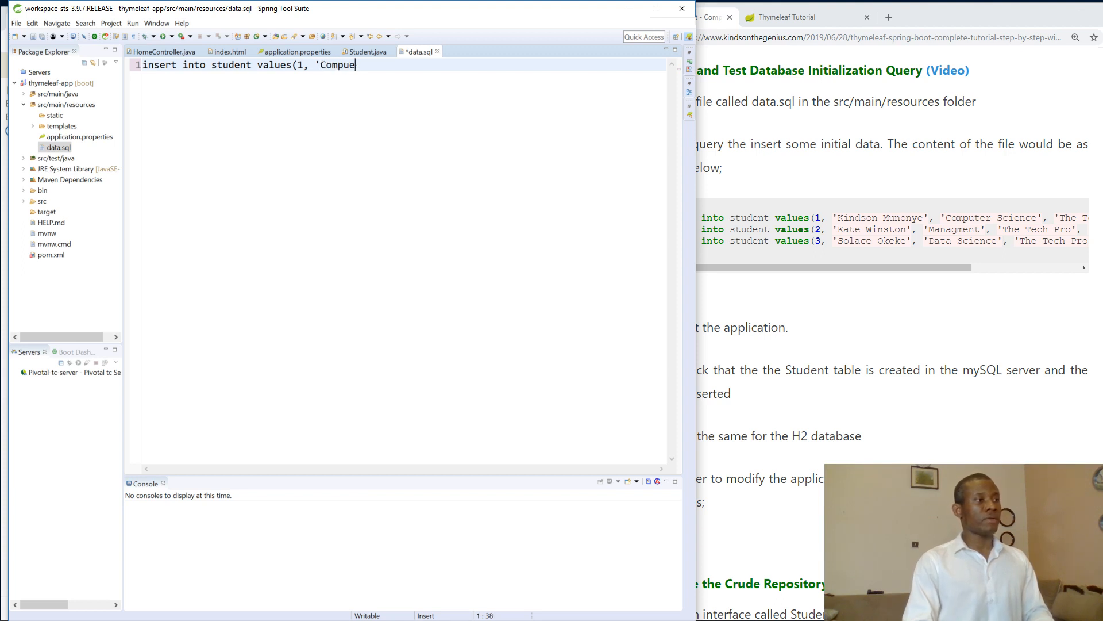
key(BackSpace)
text(ter Science', )
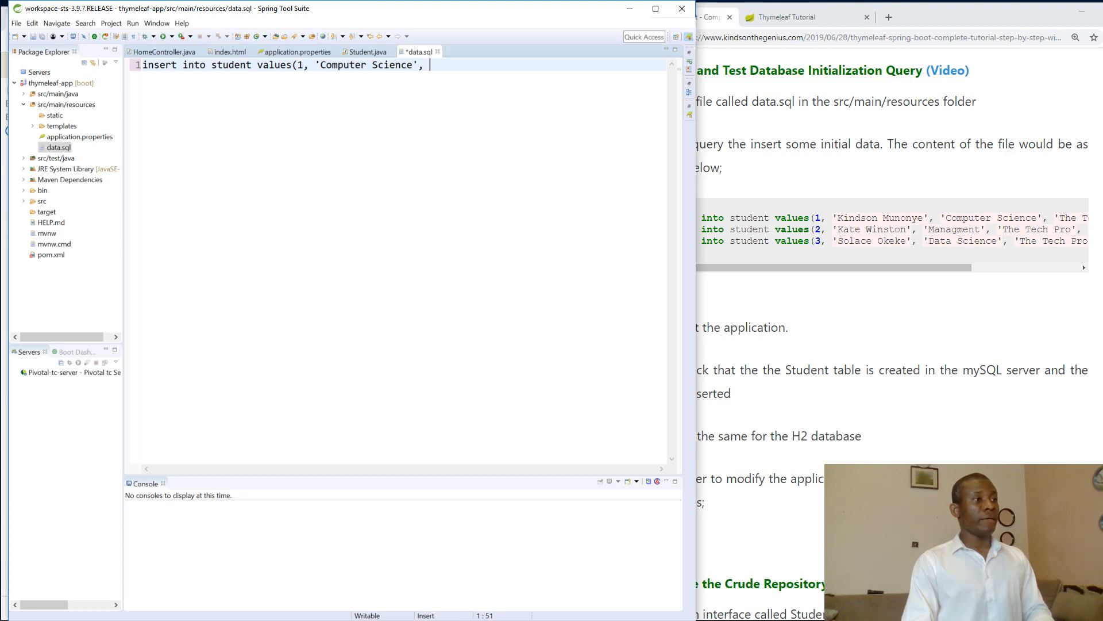
text('K)
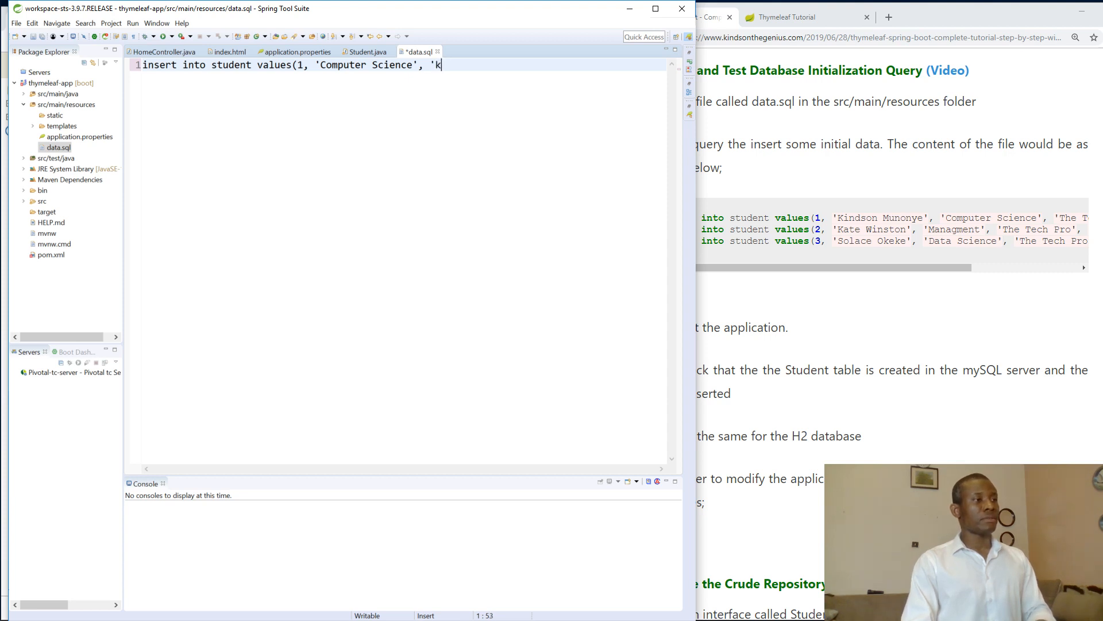
text(indson Munon)
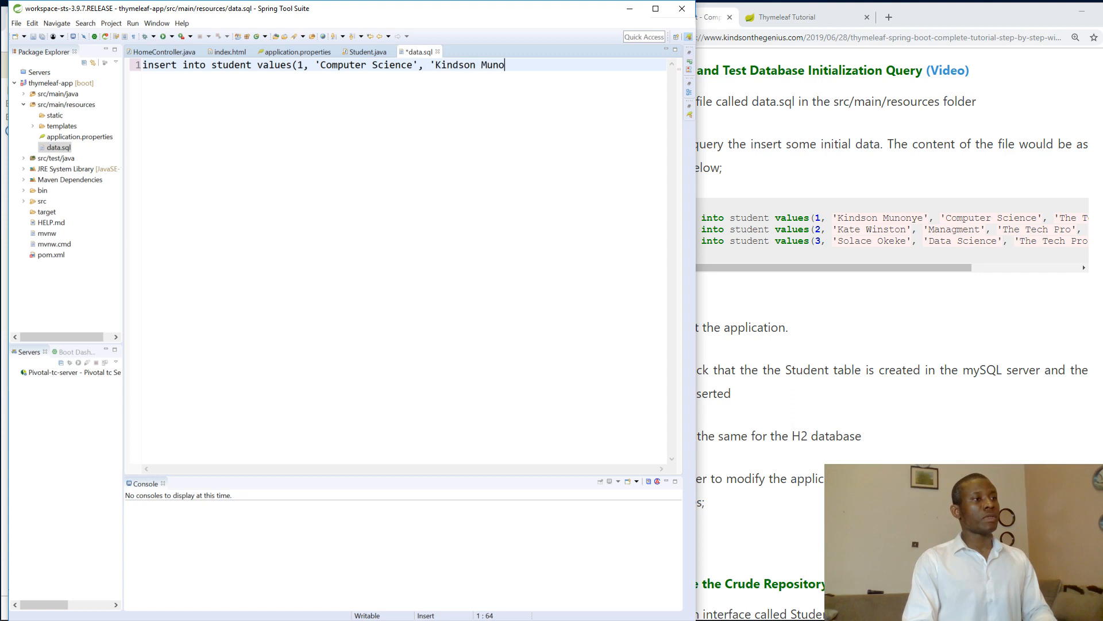
text(ye', 'Tech )
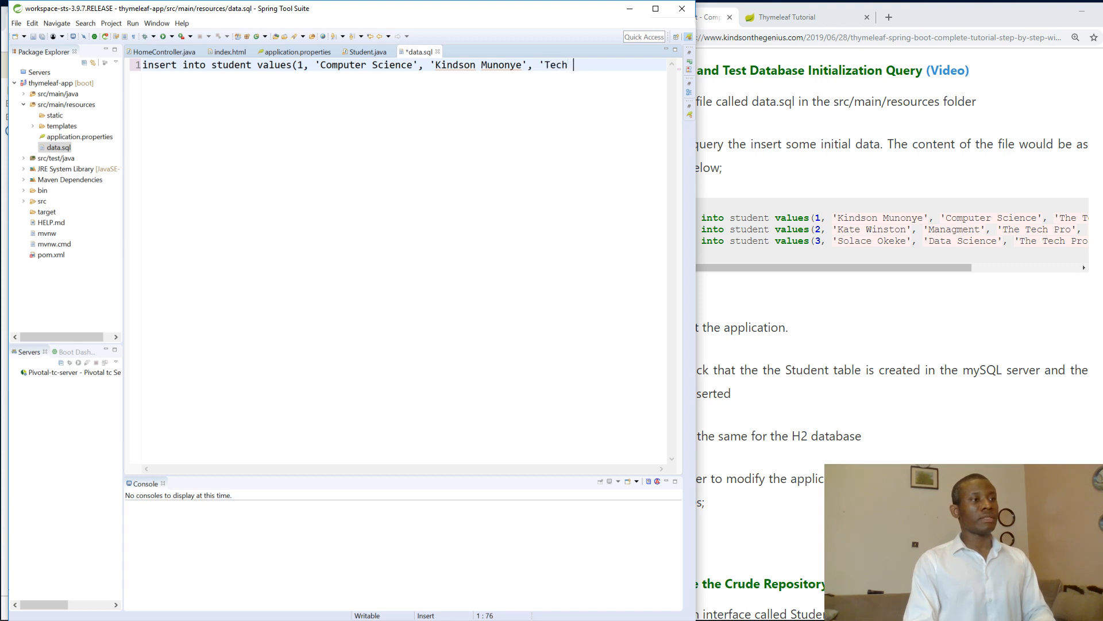
text(Pro', '2)
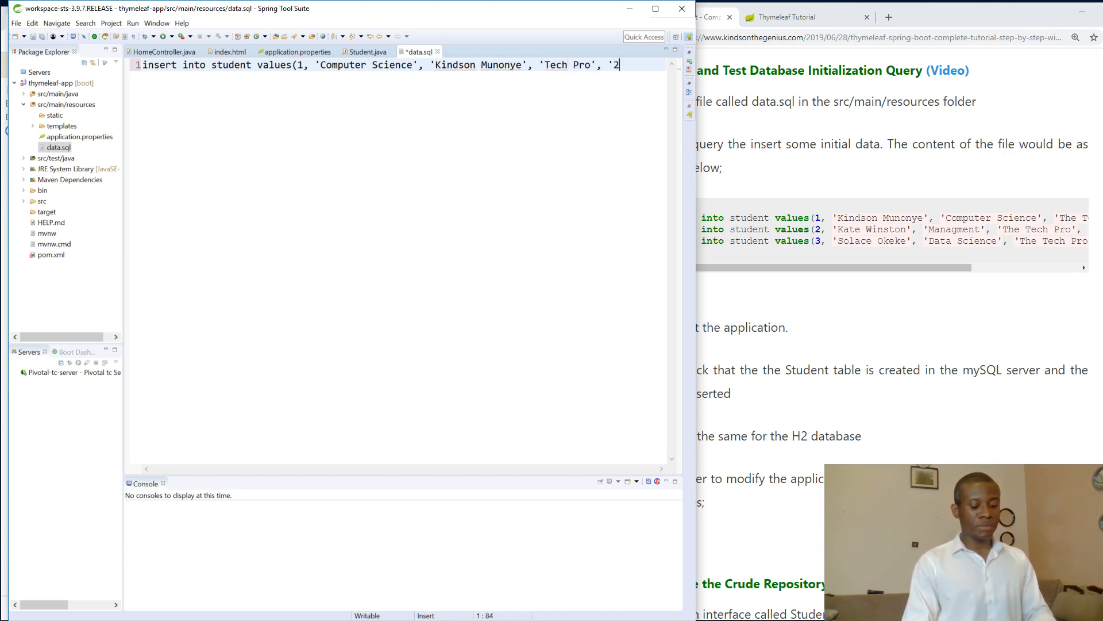
text(019-0500)
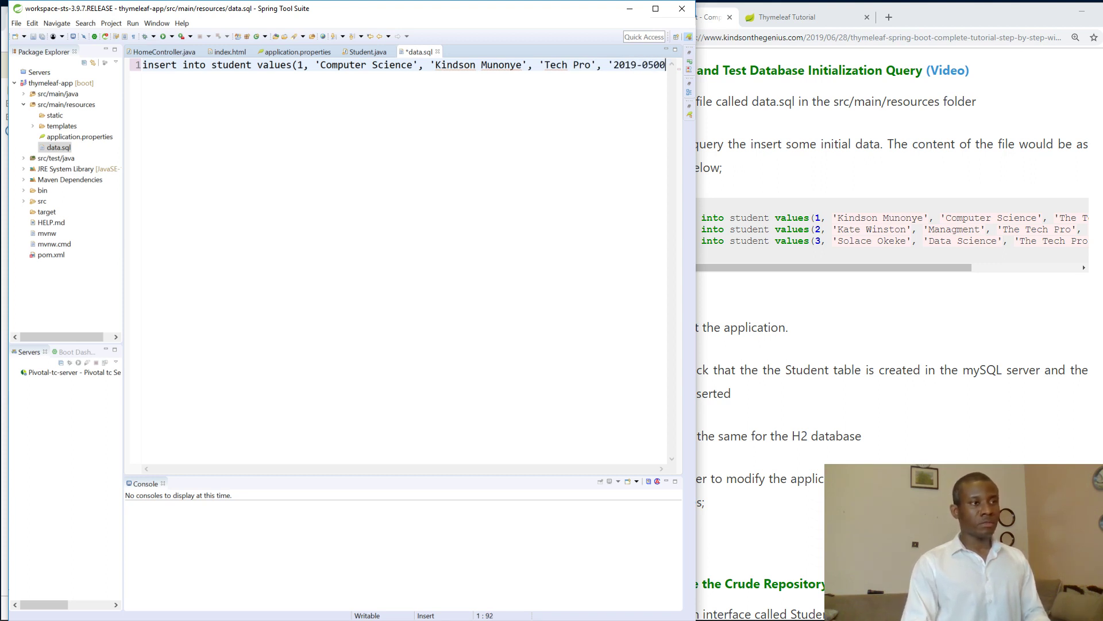
Finish the statement with the date '2019-05-05' and closing parenthesis
key(BackSpace)
text(50)
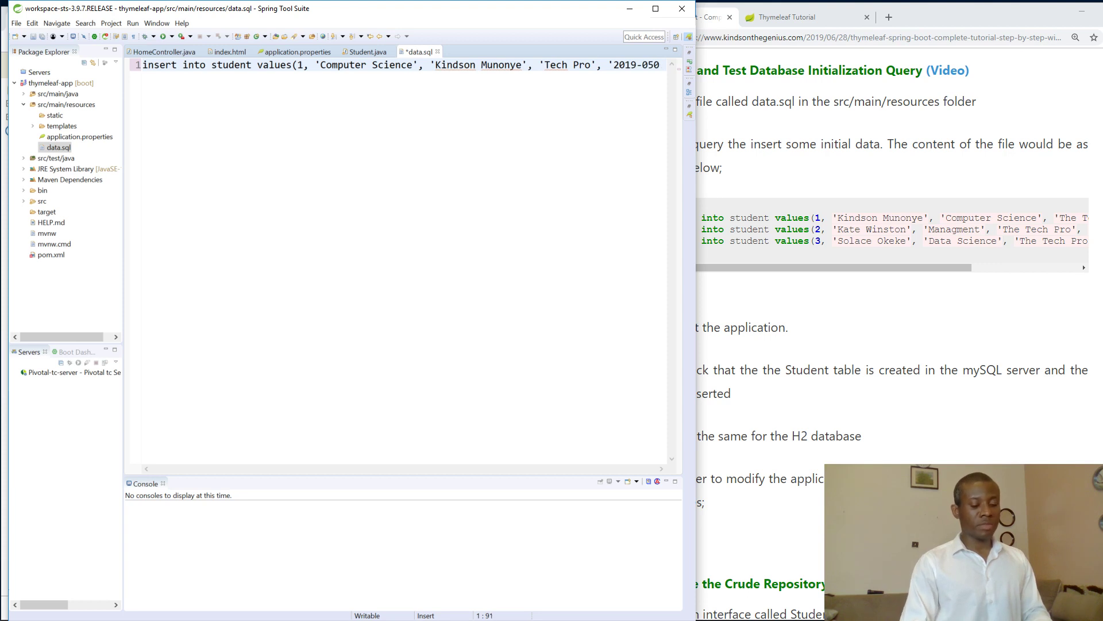
key(BackSpace)
text(-0)
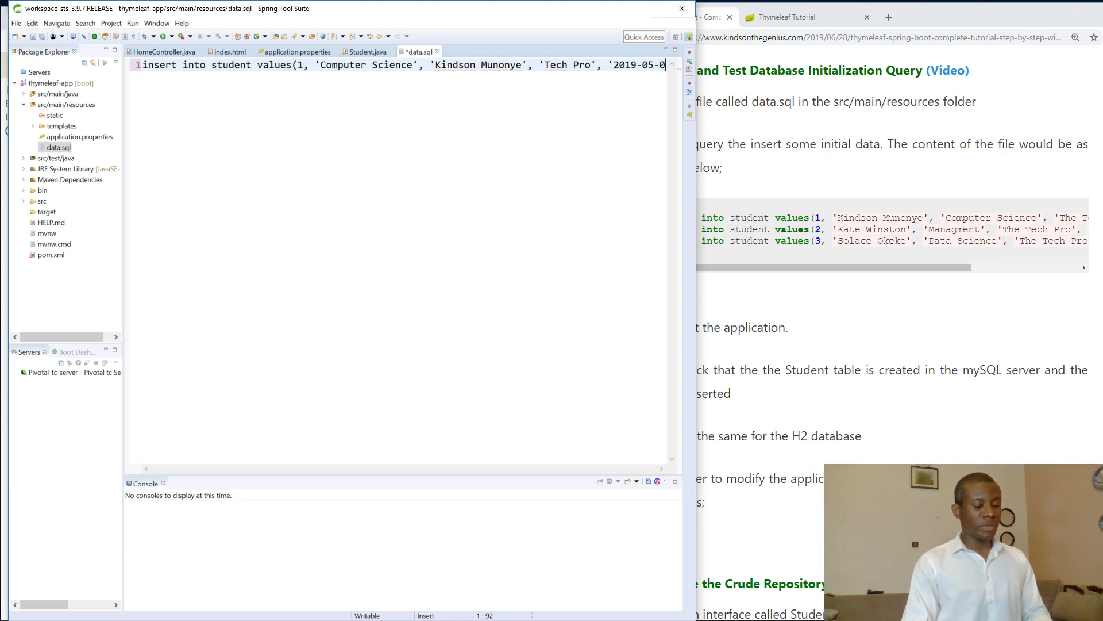
key(Insert)
text(5)
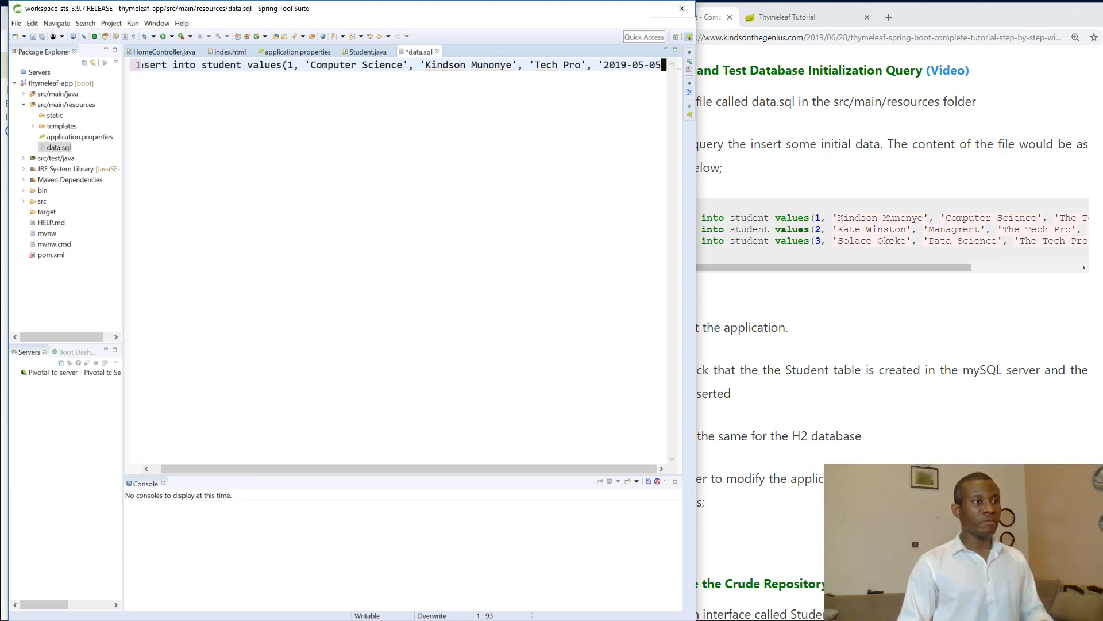
key(Insert)
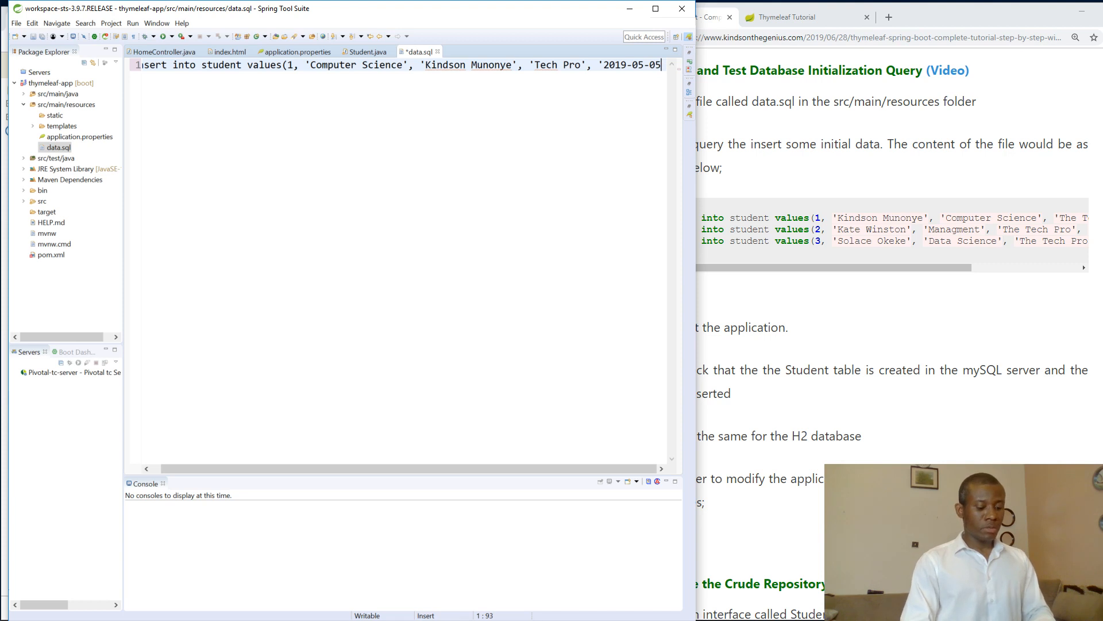
text('))
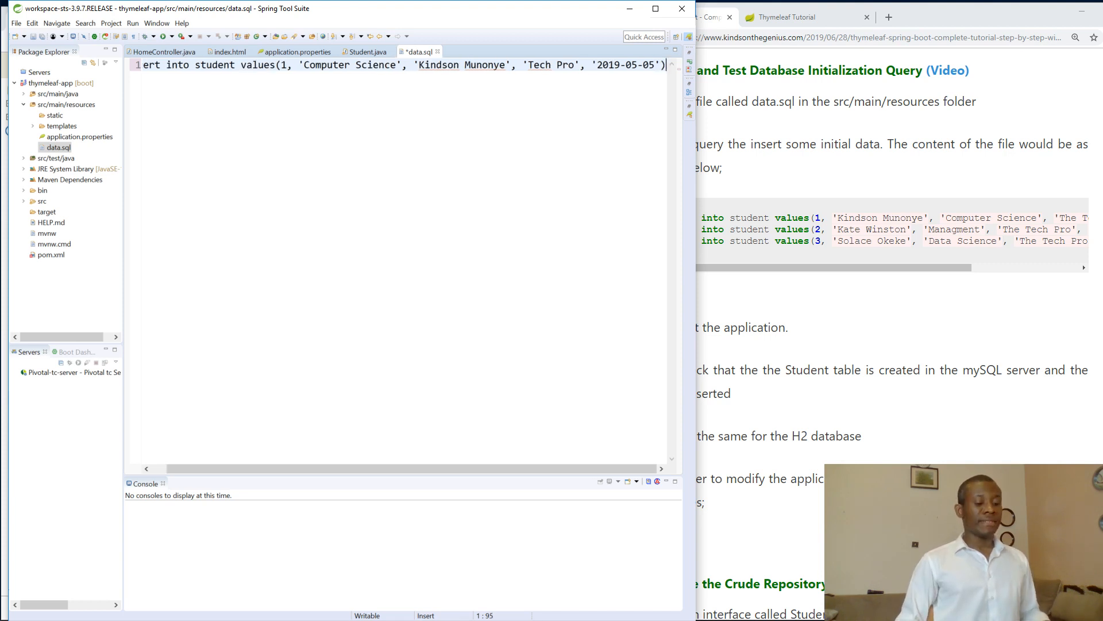
text(;)
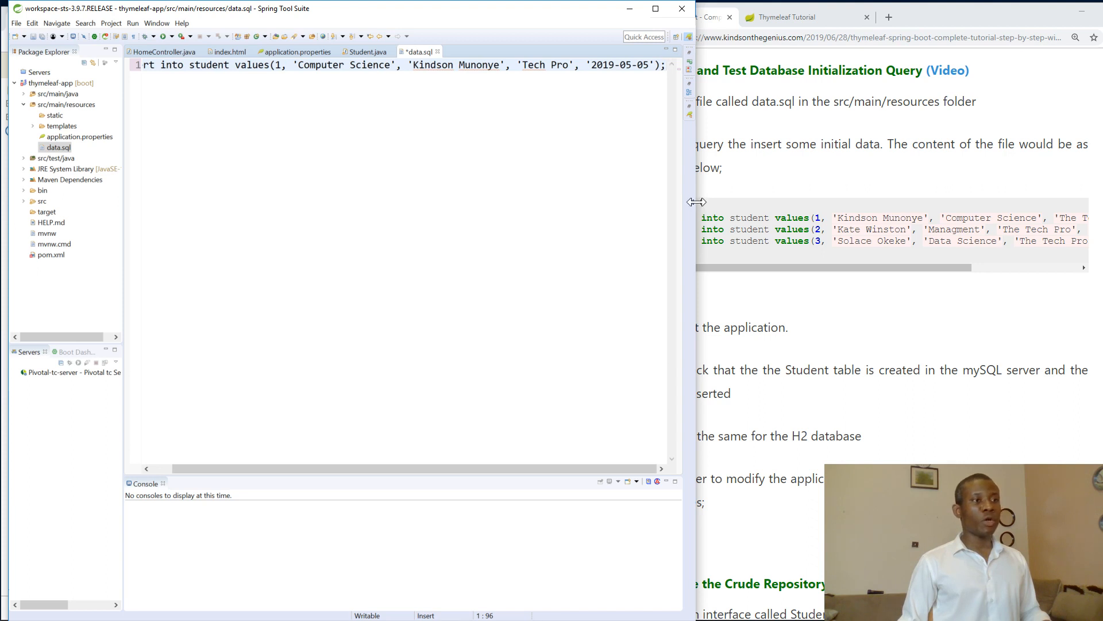
Widen the editor and copy the whole insert statement line
drag(693, 202, 853, 173)
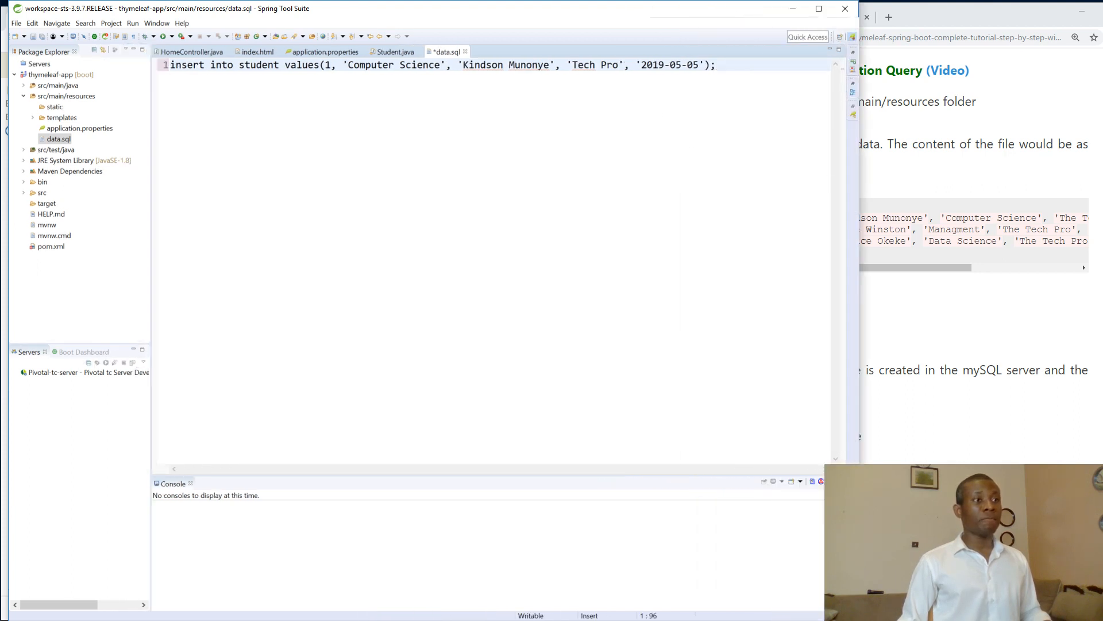
triple_click(651, 64)
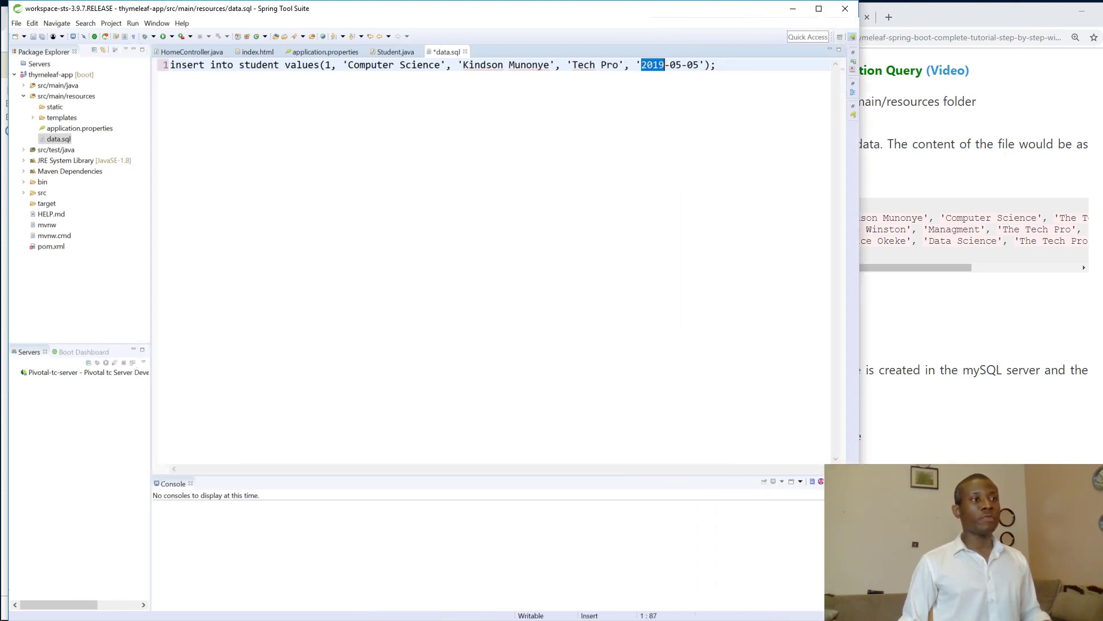
right_click(672, 96)
click(692, 140)
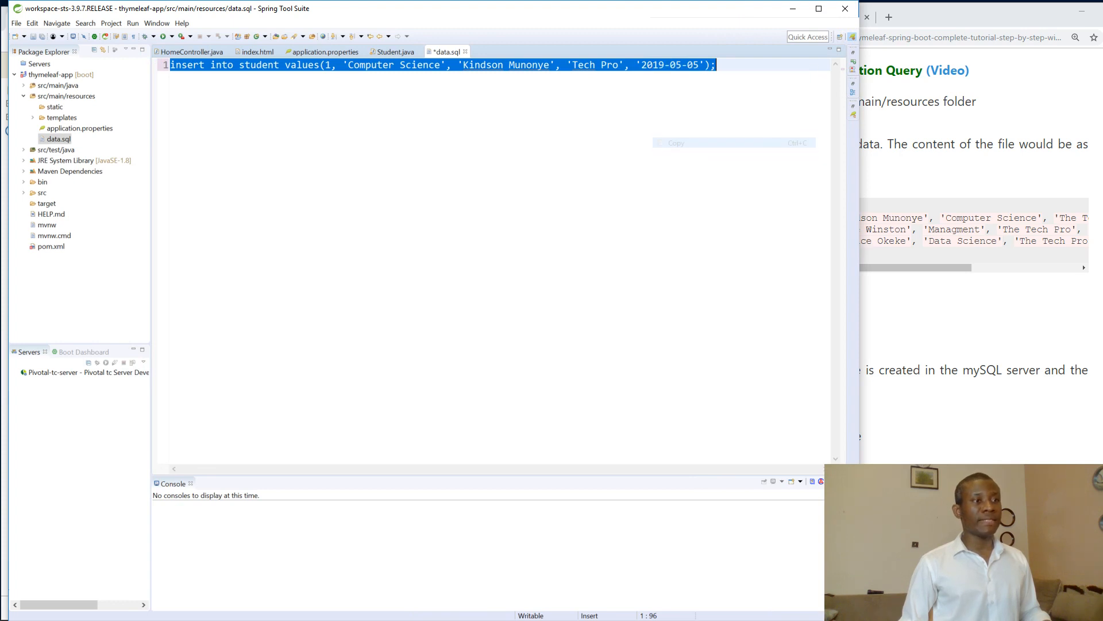
Paste two more copies of the insert below, giving three identical statements
key(End)
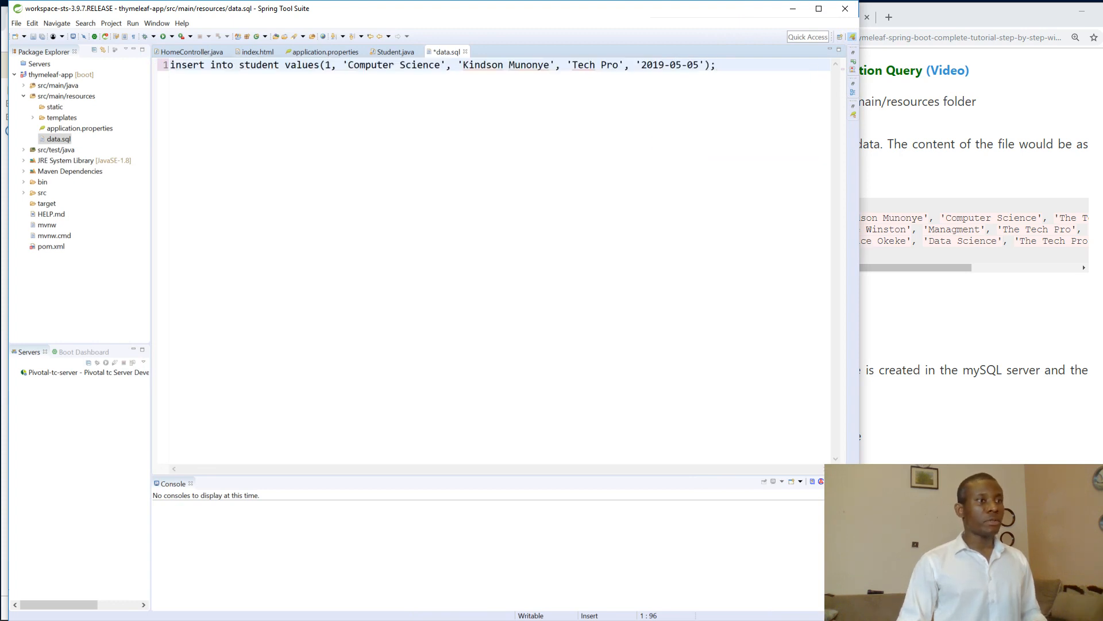
key(Return)
key(ctrl+v)
key(Return)
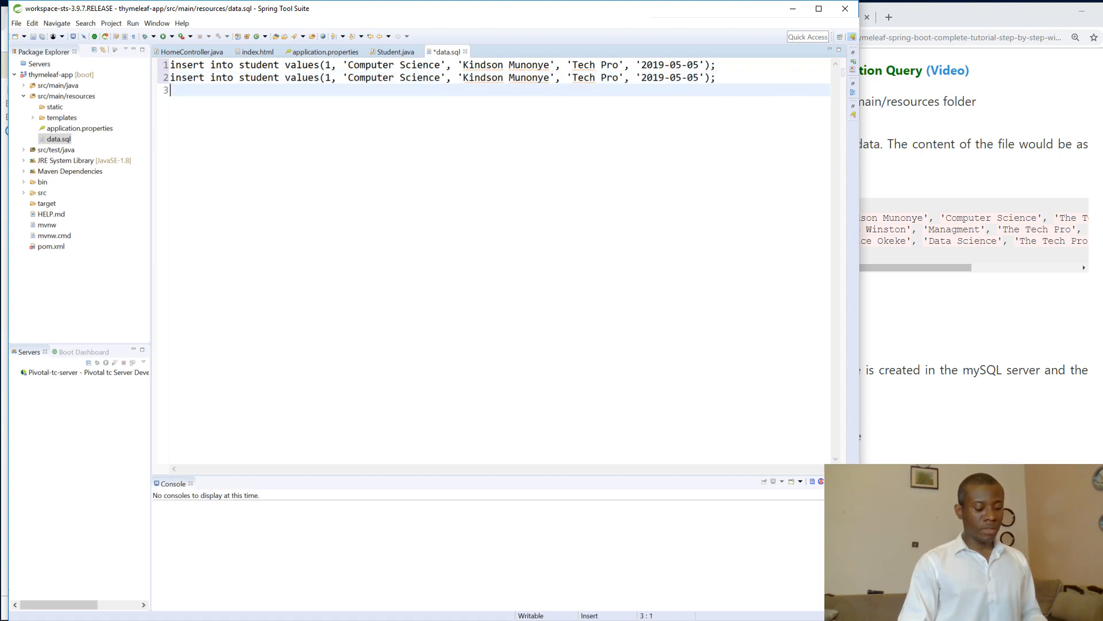
key(ctrl+v)
key(Return)
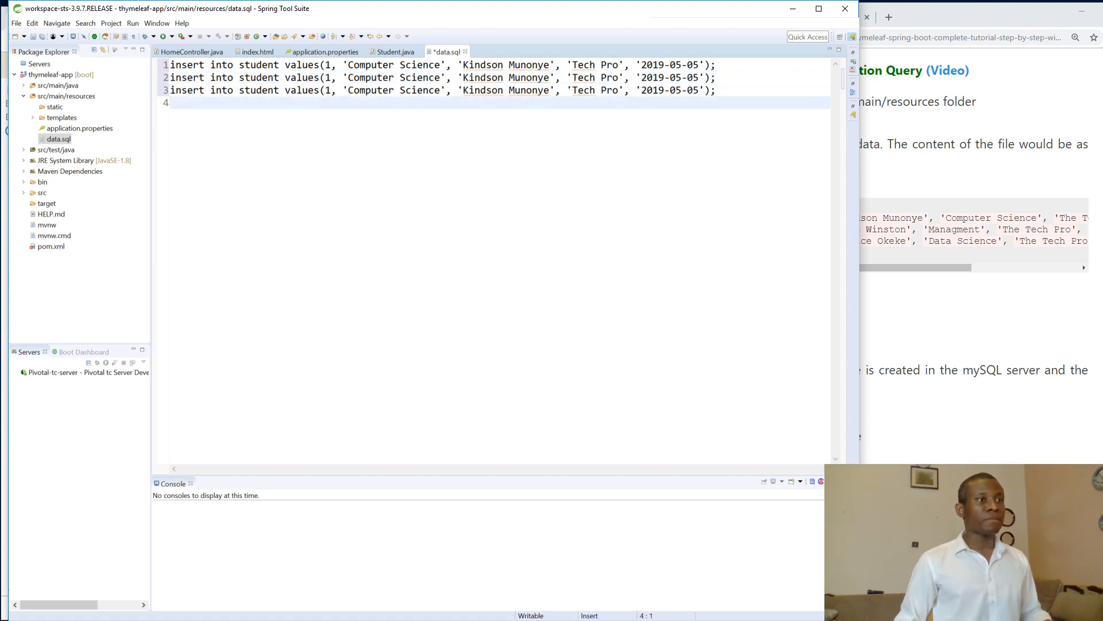
Replace line 2's date with curdate() and line 3's date with now()
click(698, 77)
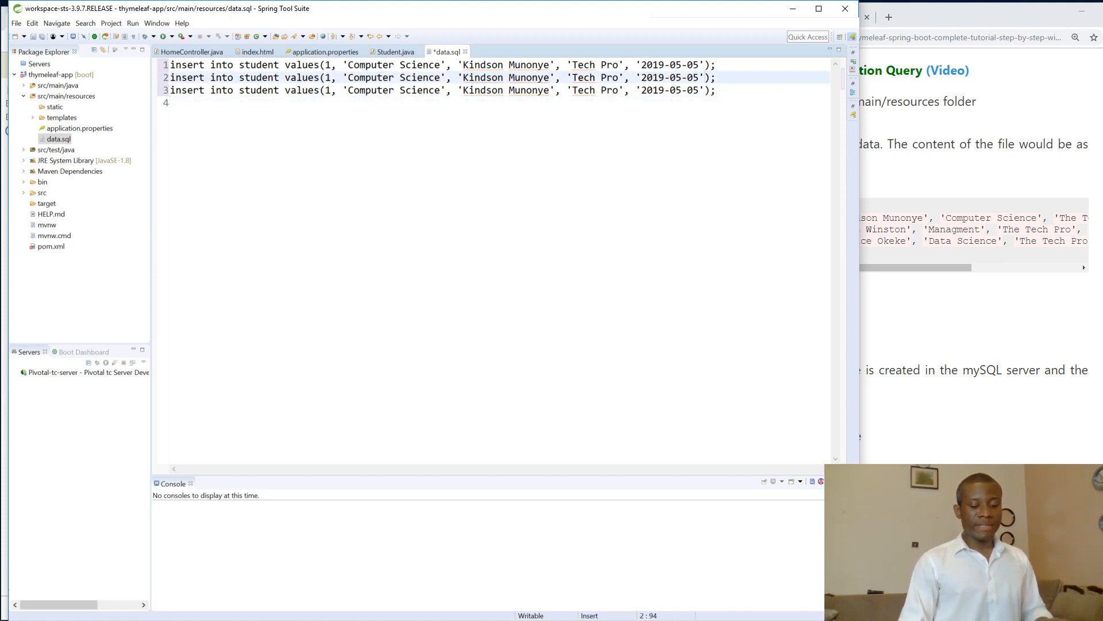
key(BackSpace)
key(BackSpace)
key(BackSpace)
key(BackSpace)
key(BackSpace)
key(BackSpace)
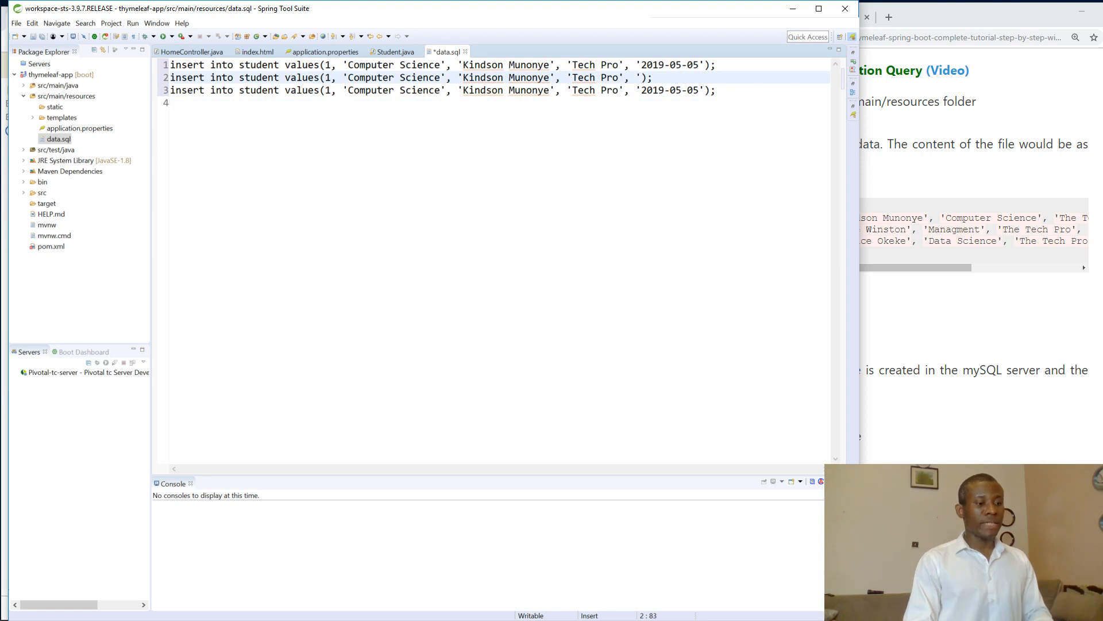
key(BackSpace)
text(curdate()
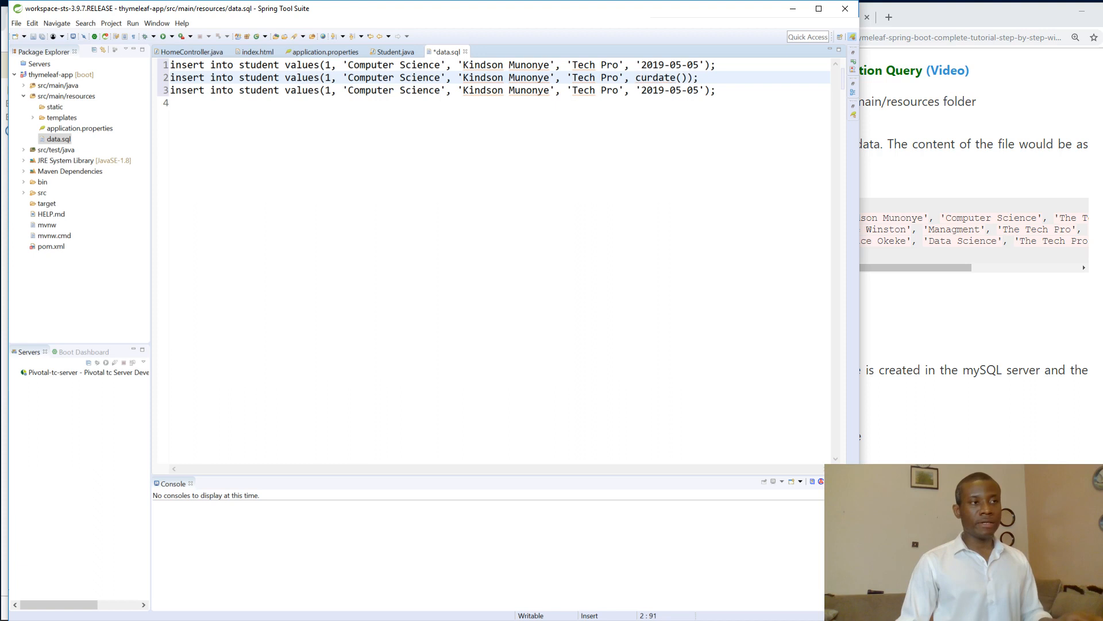
key(Down)
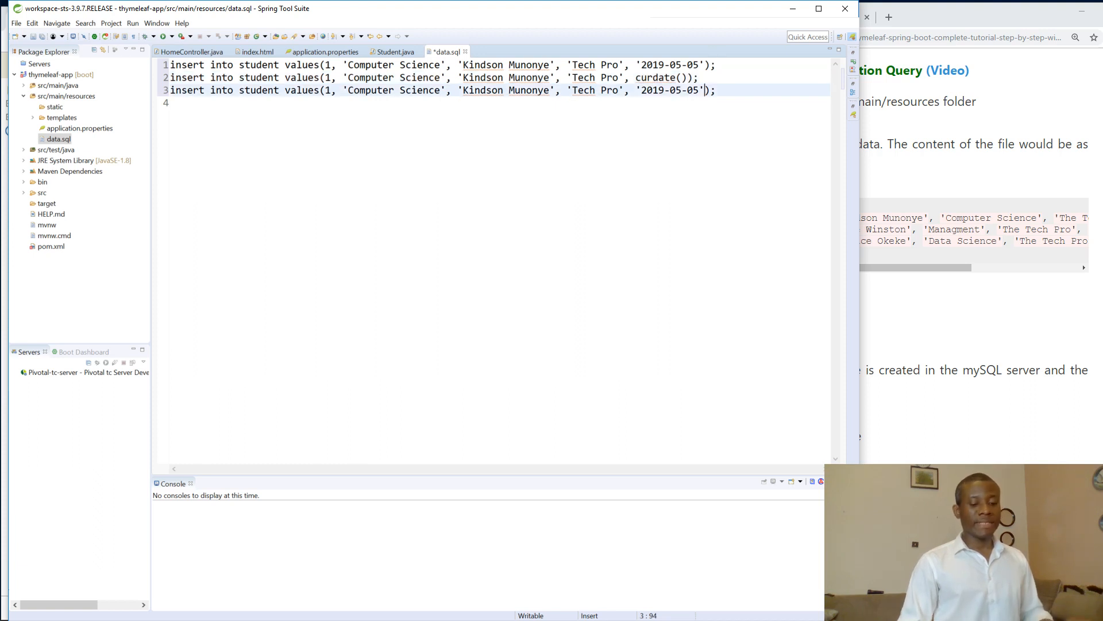
key(BackSpace)
key(BackSpace)
key(BackSpace)
key(BackSpace)
key(BackSpace)
key(BackSpace)
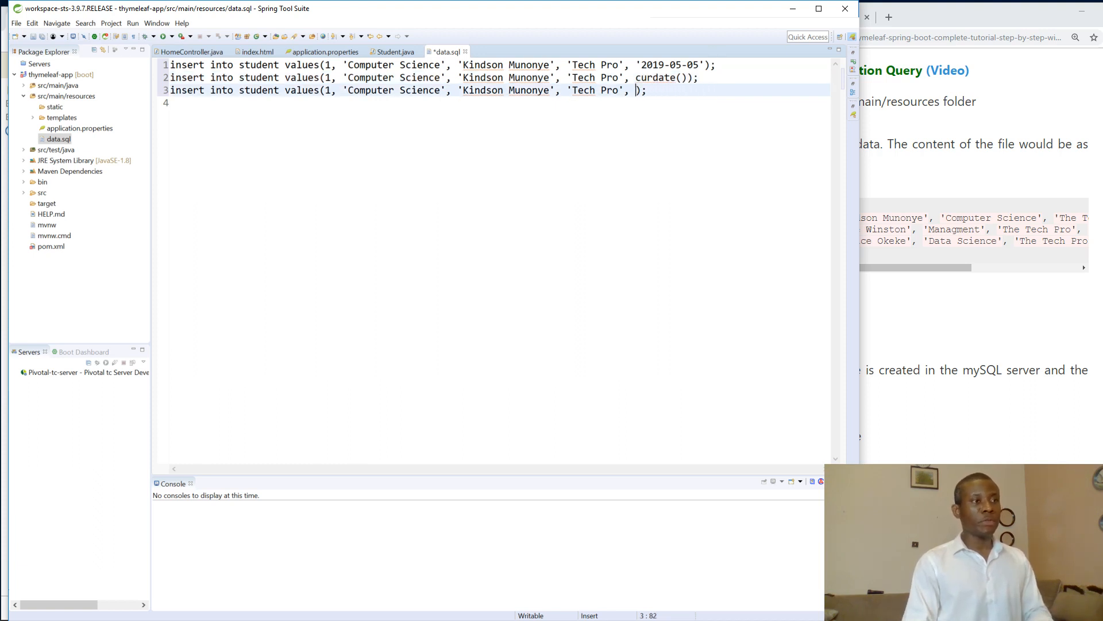
text(now()
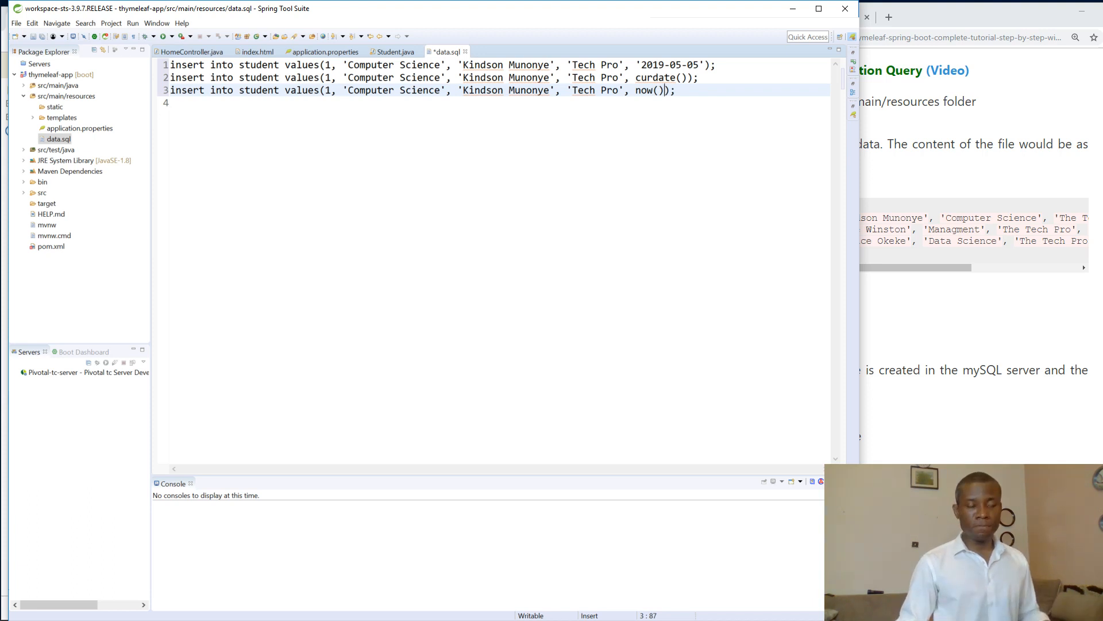
key(Down)
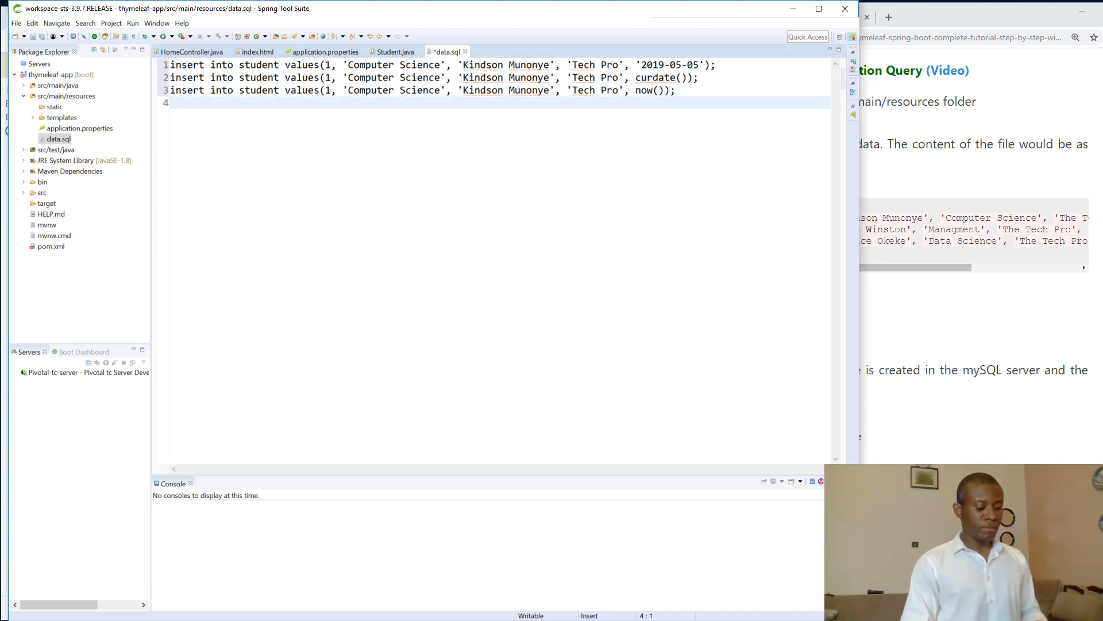
key(ctrl+v)
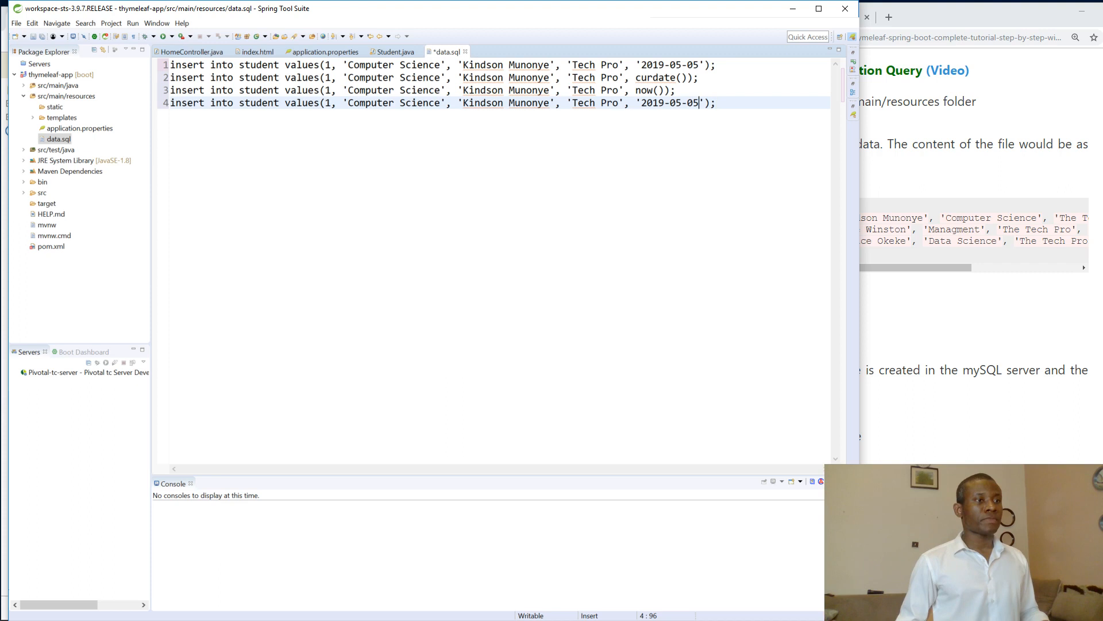
key(Left)
key(Left)
key(Left)
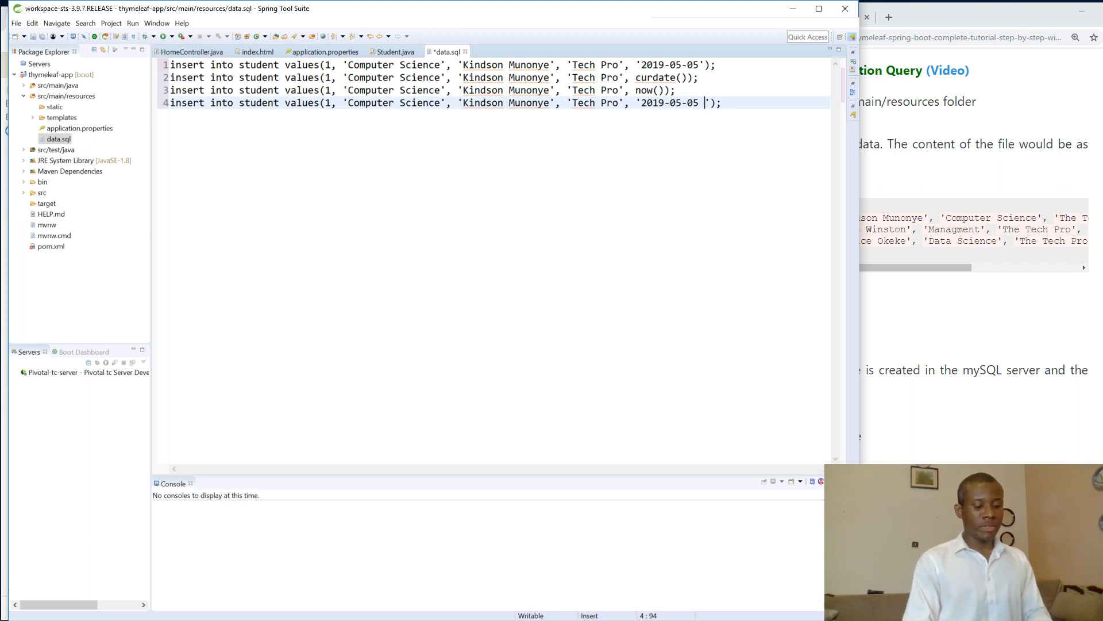
text(00)
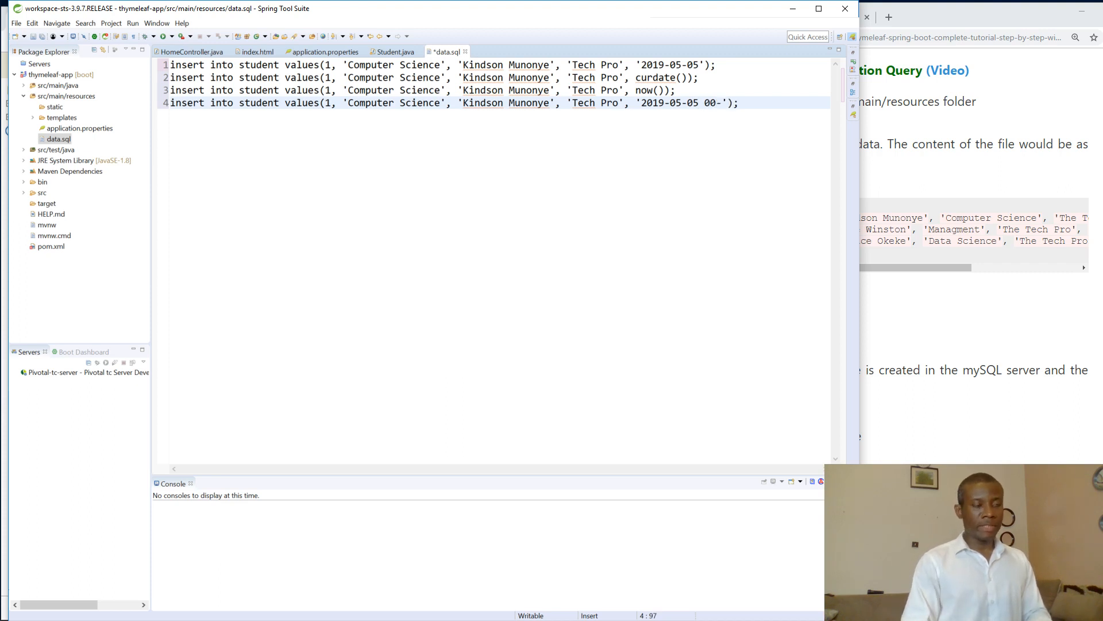
text(-)
text(00-)
text(00)
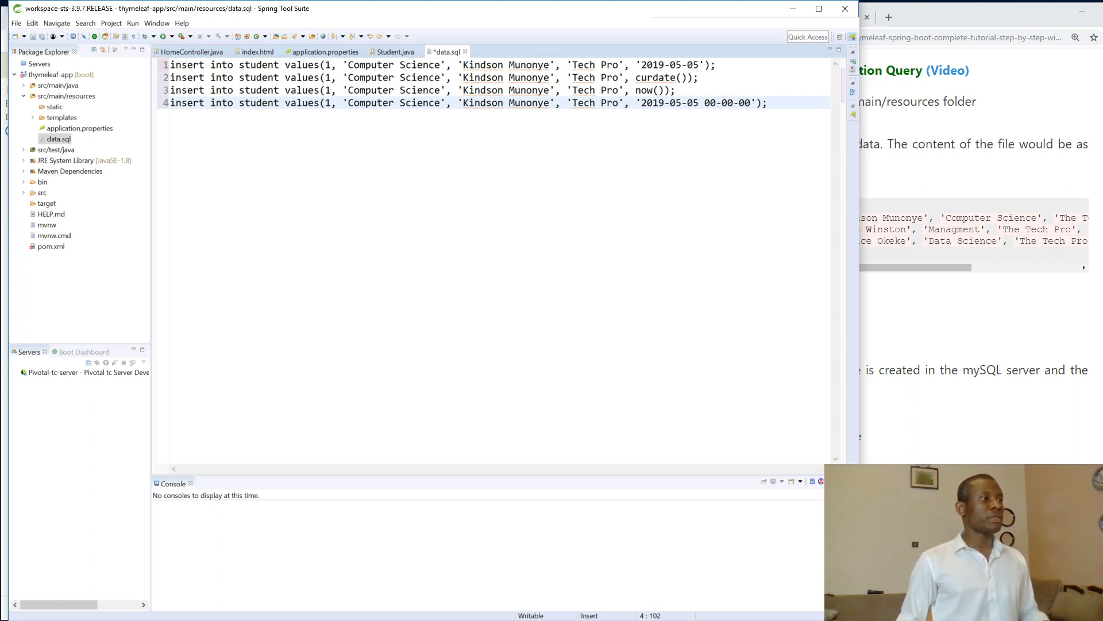
Change the ids of inserts two to four to 2, 3 and 4
double_click(328, 77)
text(2)
click(331, 90)
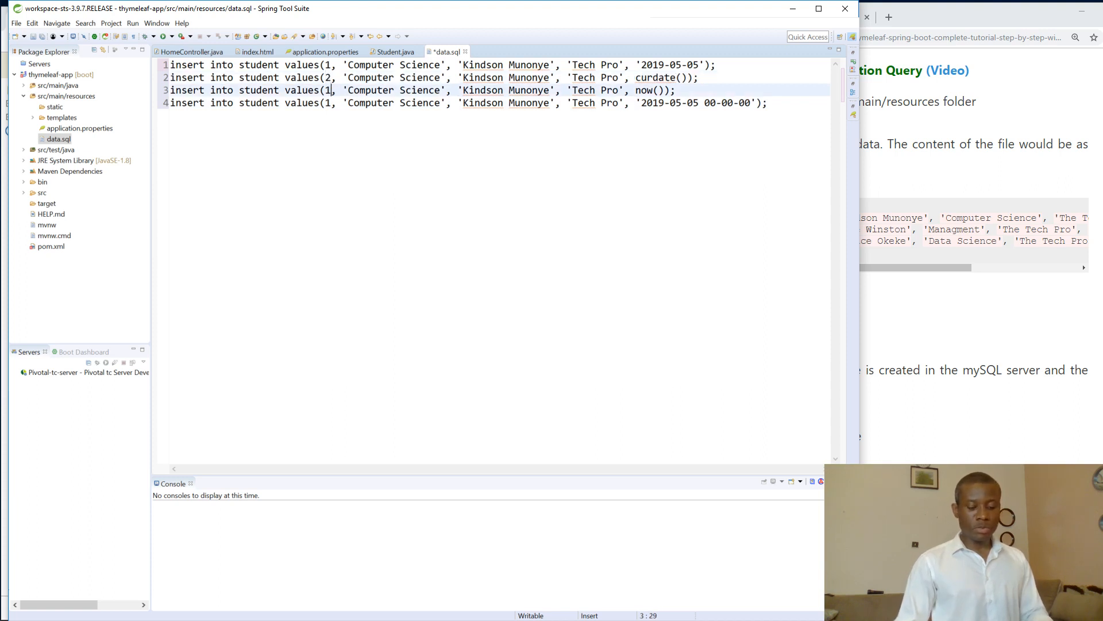
key(BackSpace)
text(3)
double_click(327, 102)
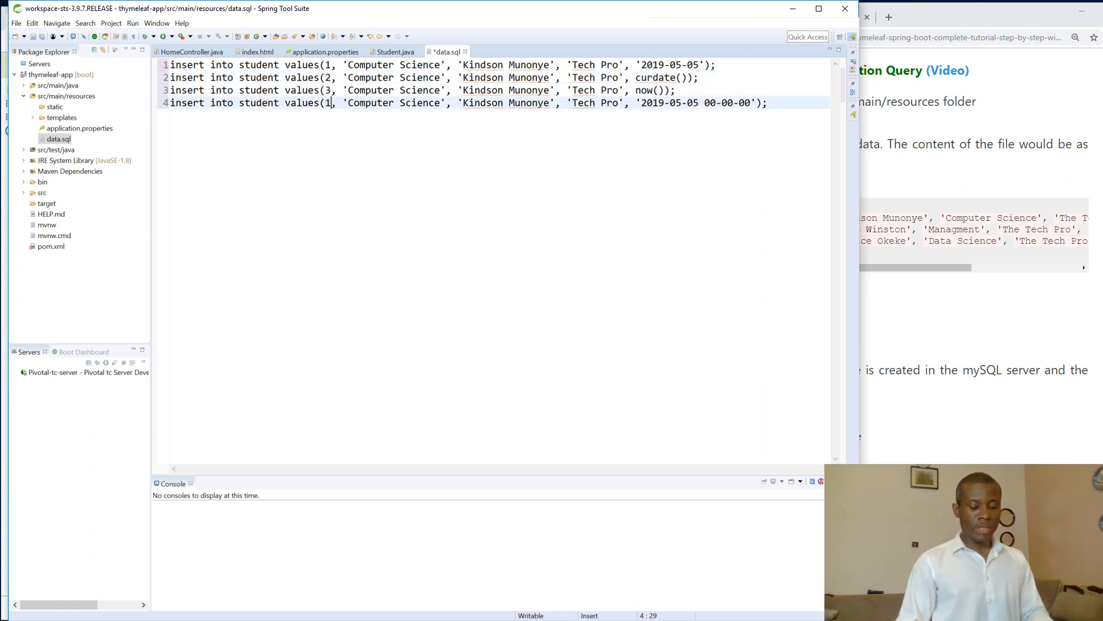
text(4)
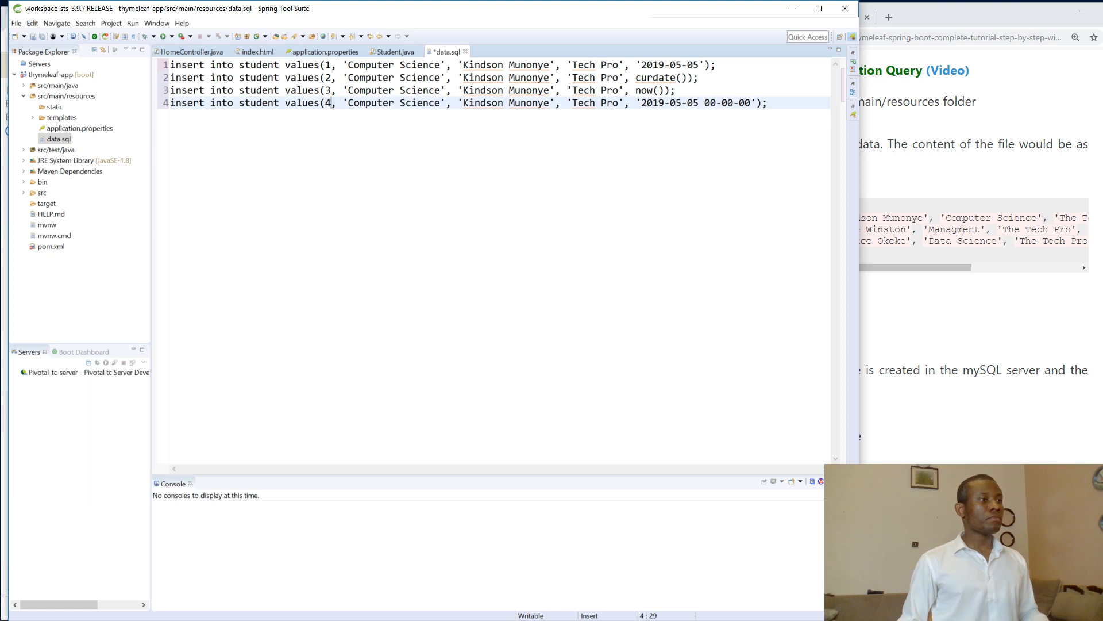
Replace the student names on lines 2, 3 and 4 with different names
double_click(482, 77)
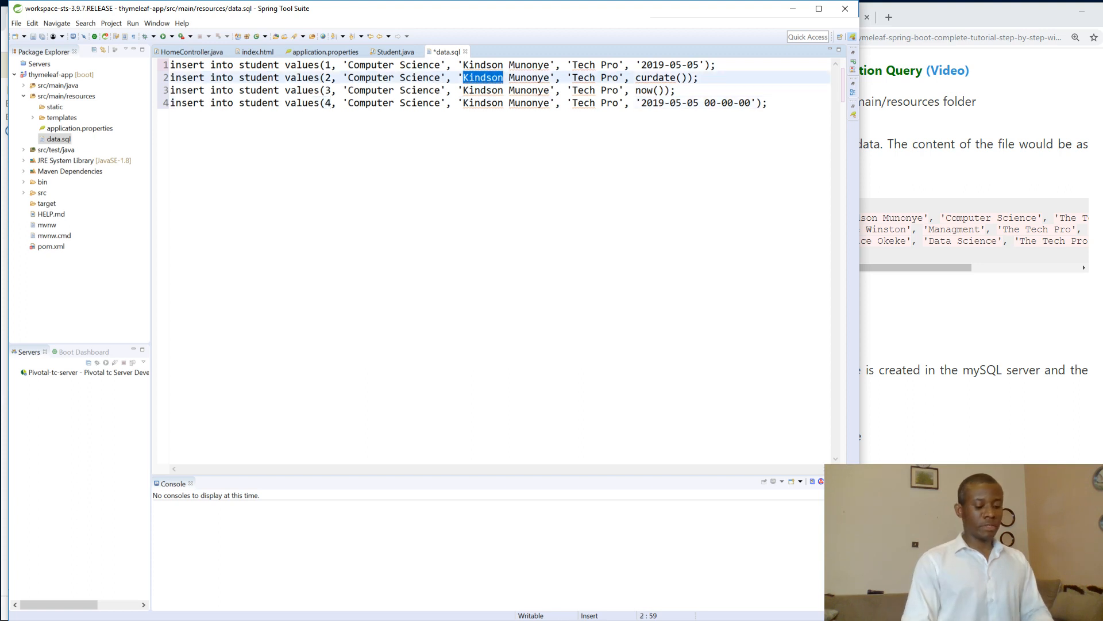
key(BackSpace)
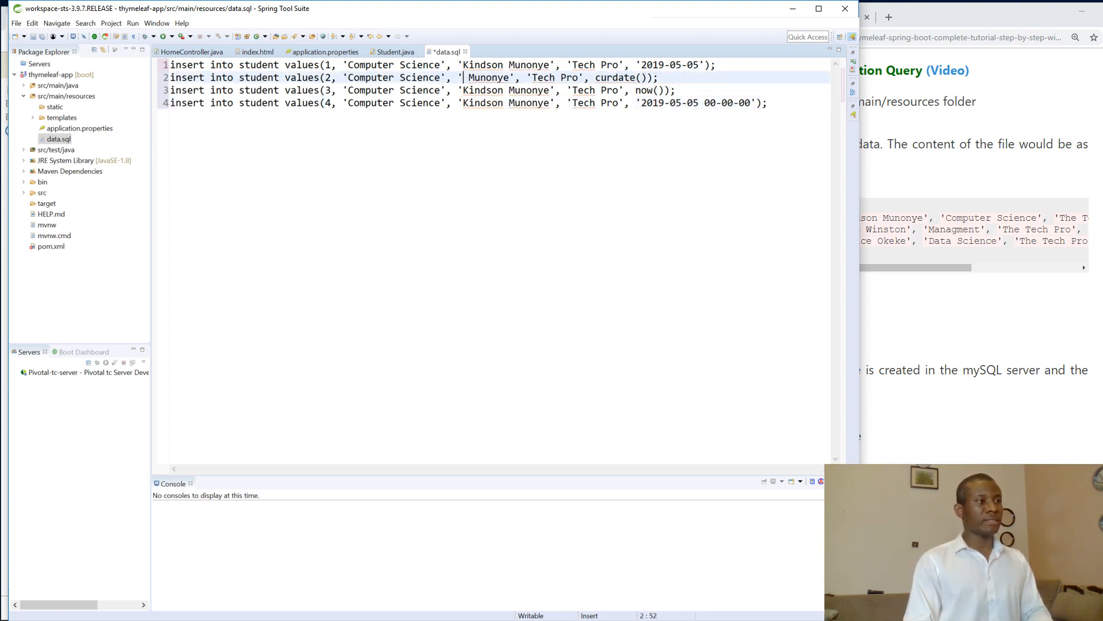
text(Mills)
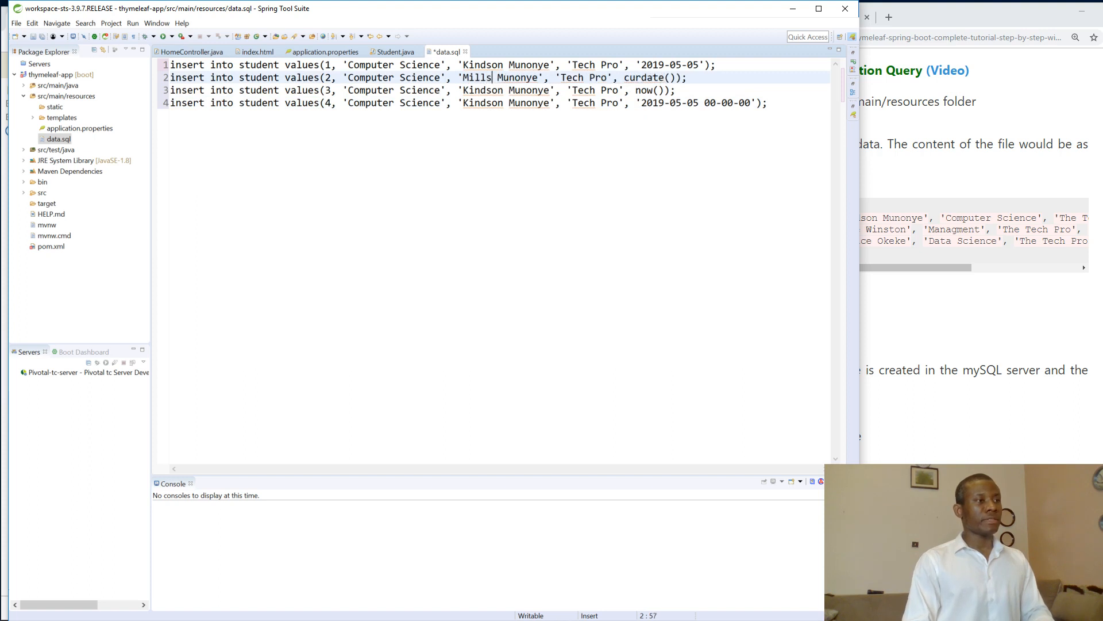
click(493, 90)
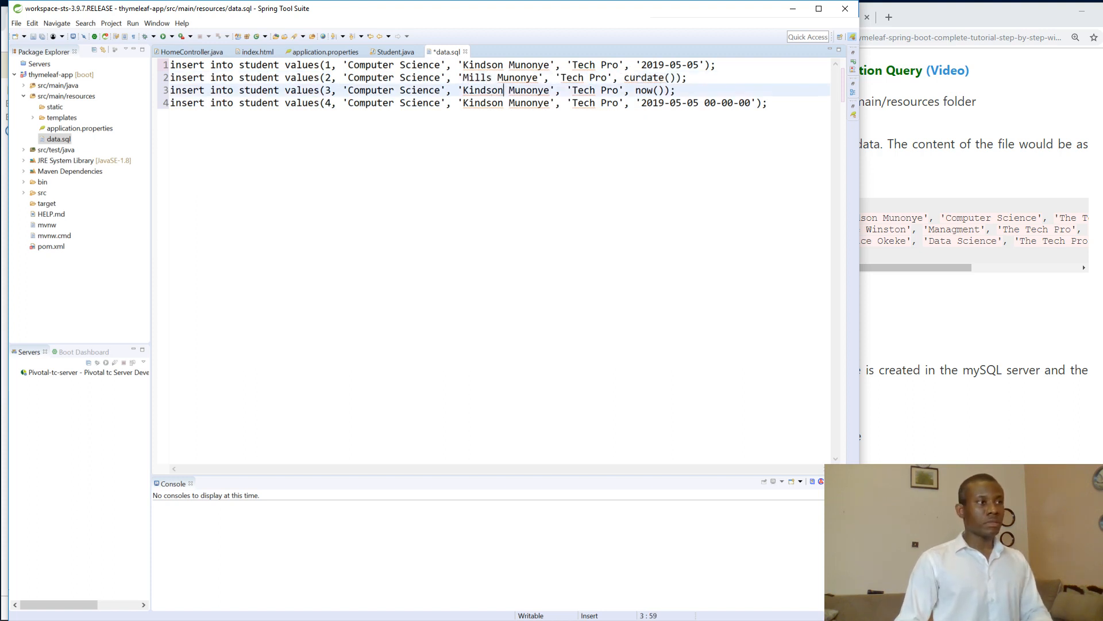
key(BackSpace)
key(BackSpace)
key(BackSpace)
key(BackSpace)
key(BackSpace)
key(BackSpace)
text(B)
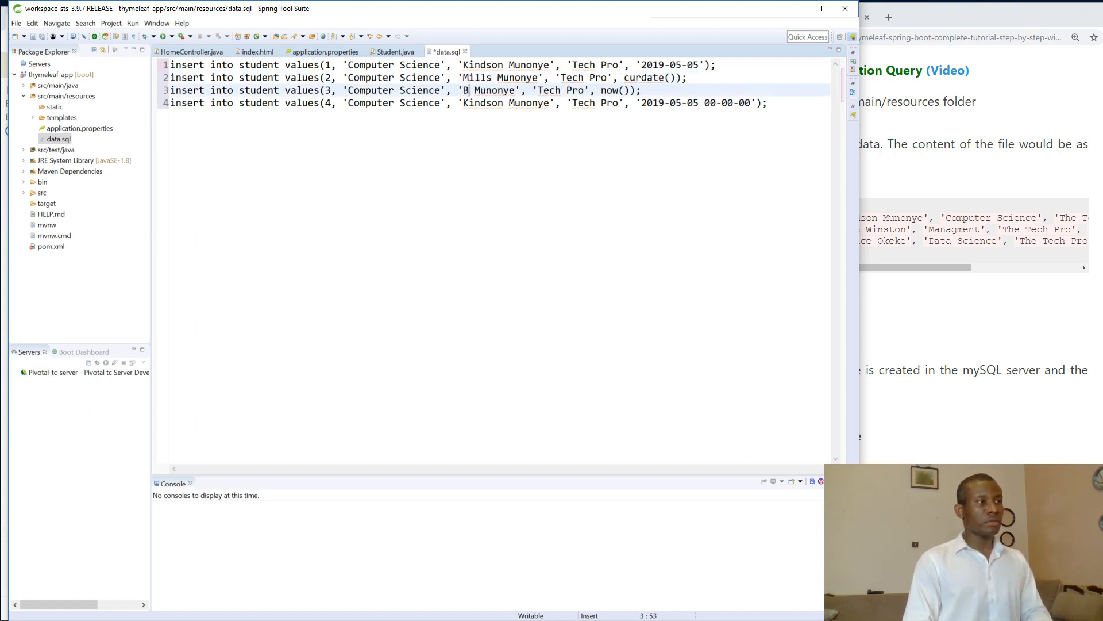
text(ethel)
click(496, 103)
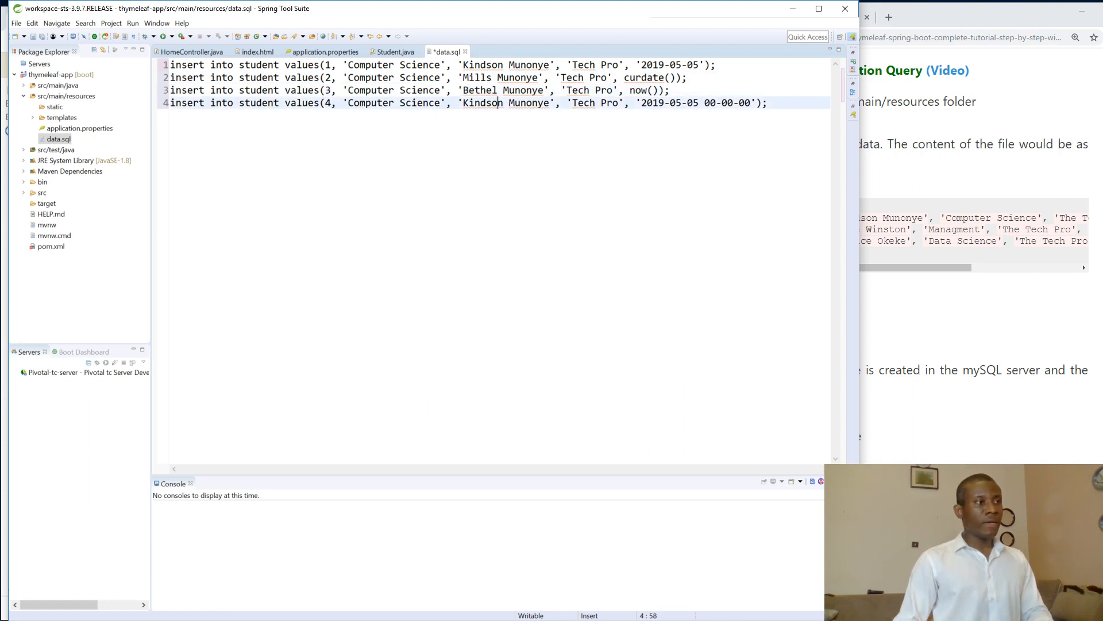
key(BackSpace)
key(BackSpace)
key(BackSpace)
key(BackSpace)
key(BackSpace)
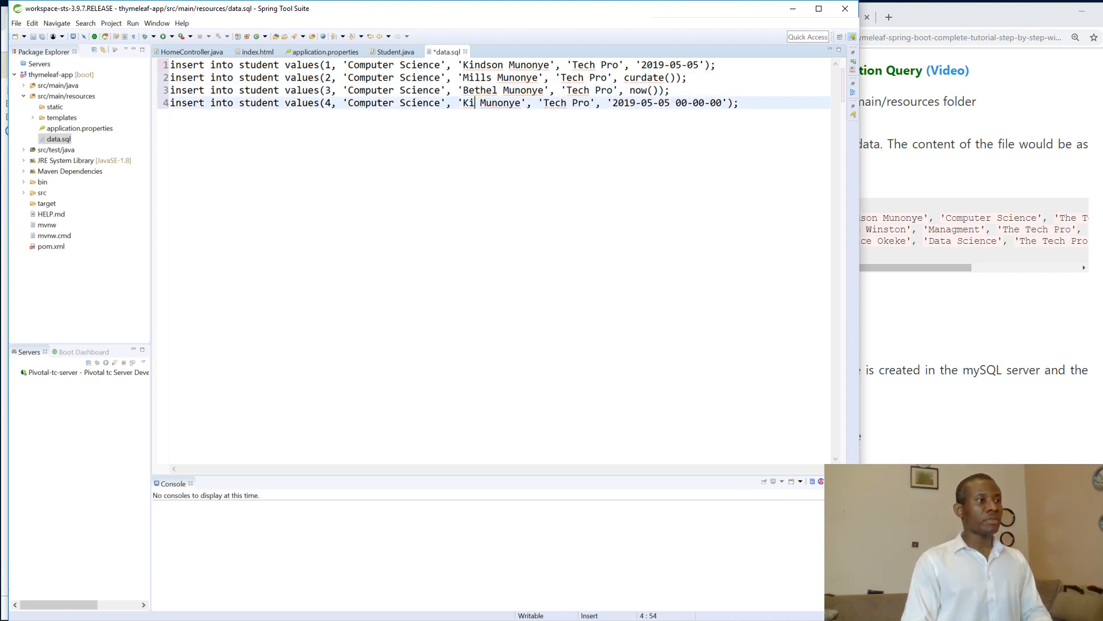
key(BackSpace)
key(BackSpace)
text(Saffron)
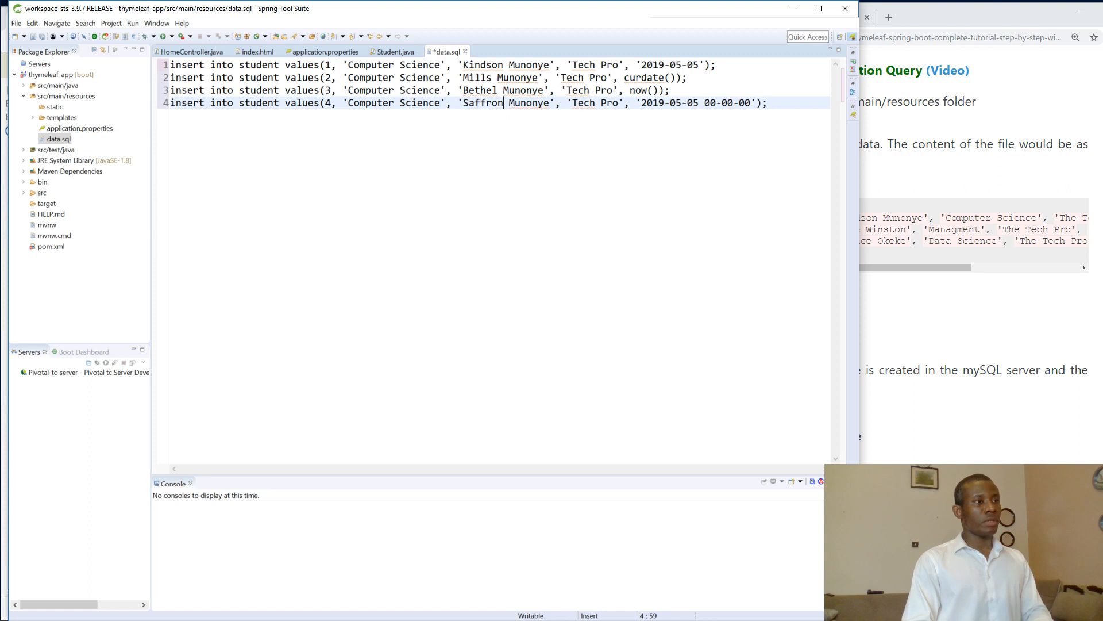
text( IMol)
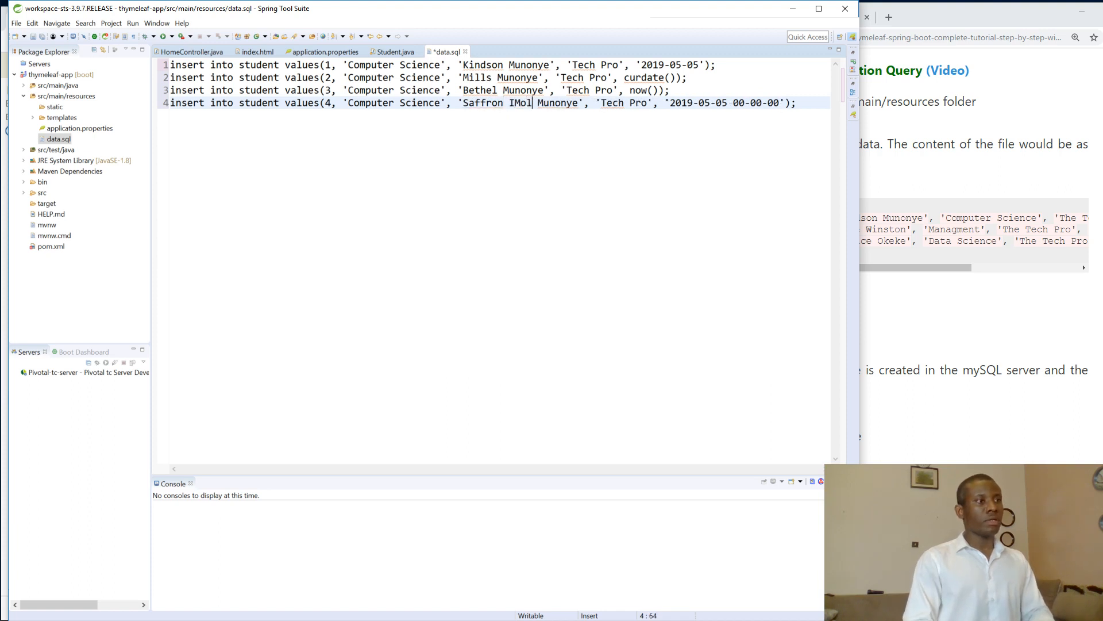
text(ode)
key(Delete)
key(Delete)
key(Delete)
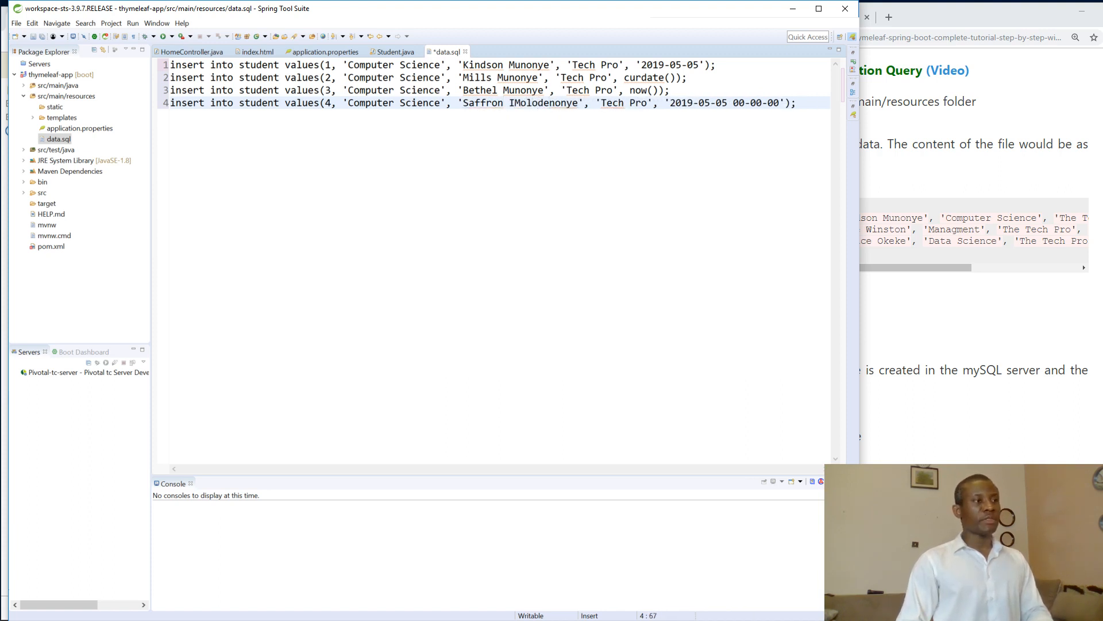
key(Delete)
key(Delete)
key(Delete)
key(Delete)
key(Delete)
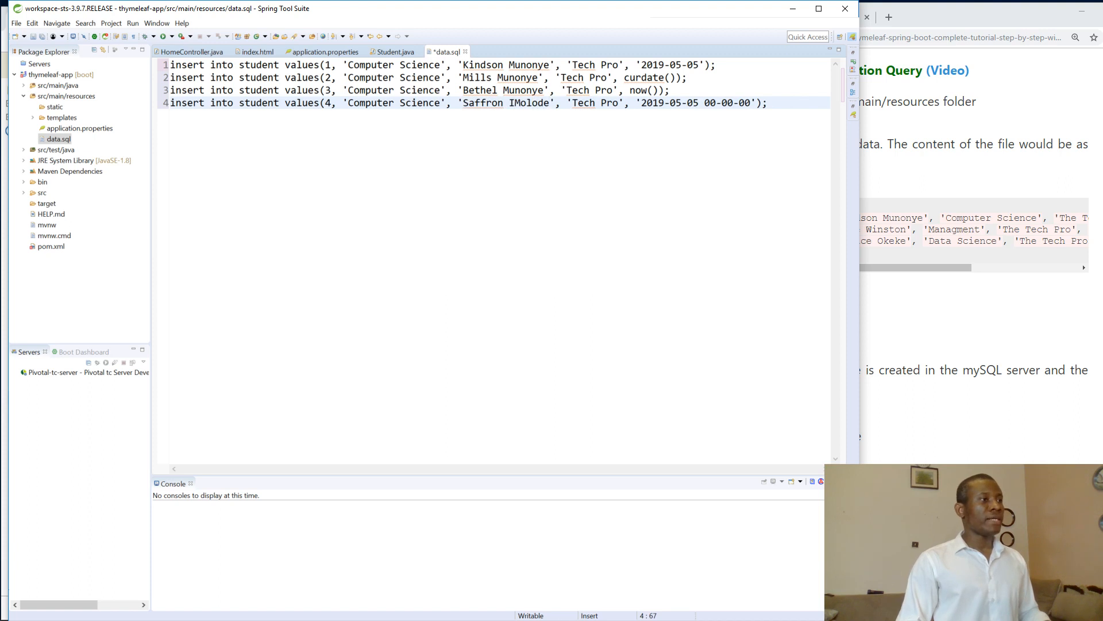
Make line 3's course Agric Science and drop 'Computer' from line 2's course
double_click(371, 90)
text(A)
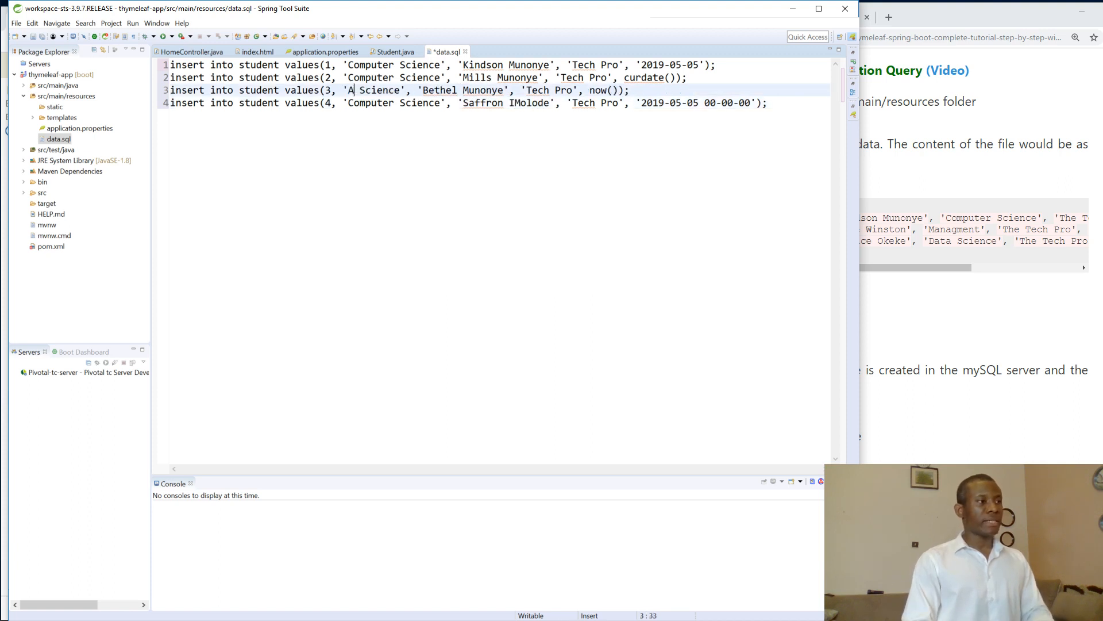
text(gric)
key(Up)
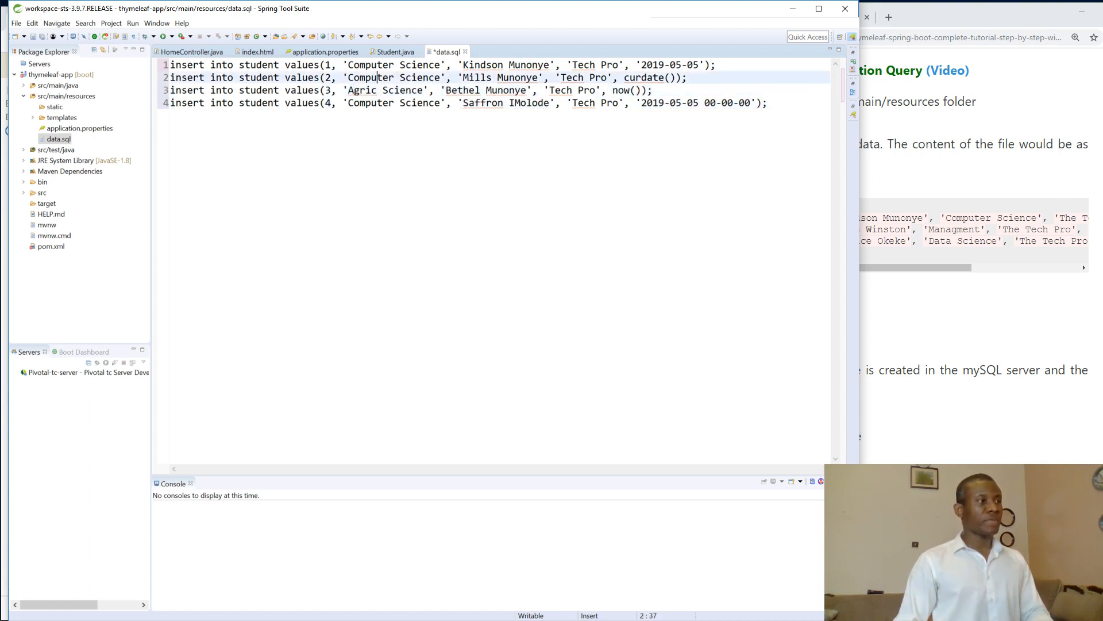
key(BackSpace)
key(BackSpace)
key(BackSpace)
key(BackSpace)
key(BackSpace)
key(BackSpace)
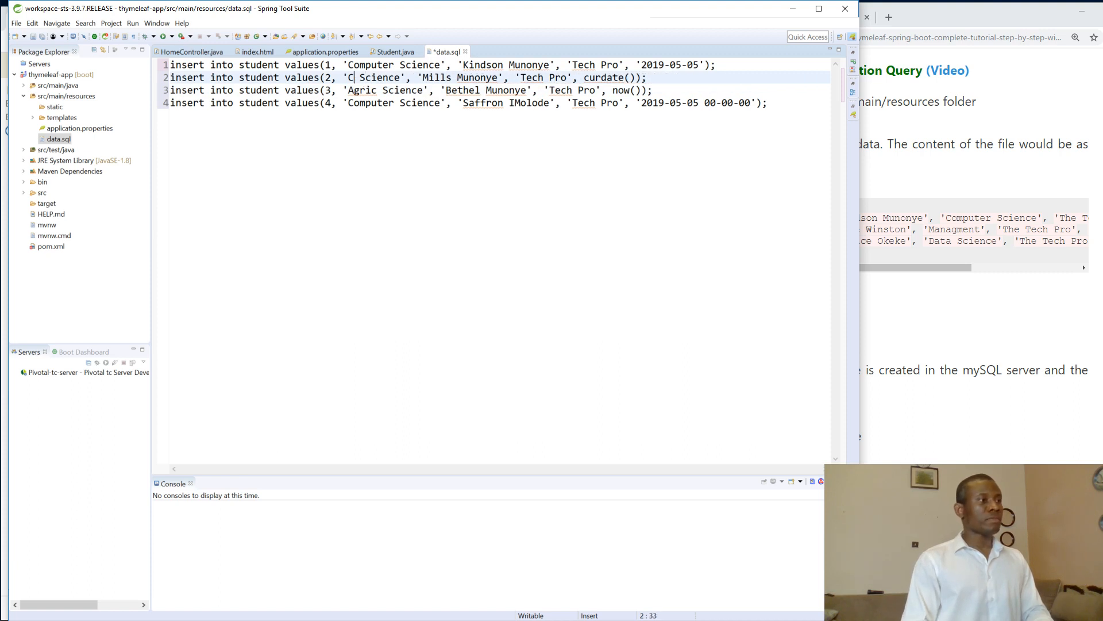
key(BackSpace)
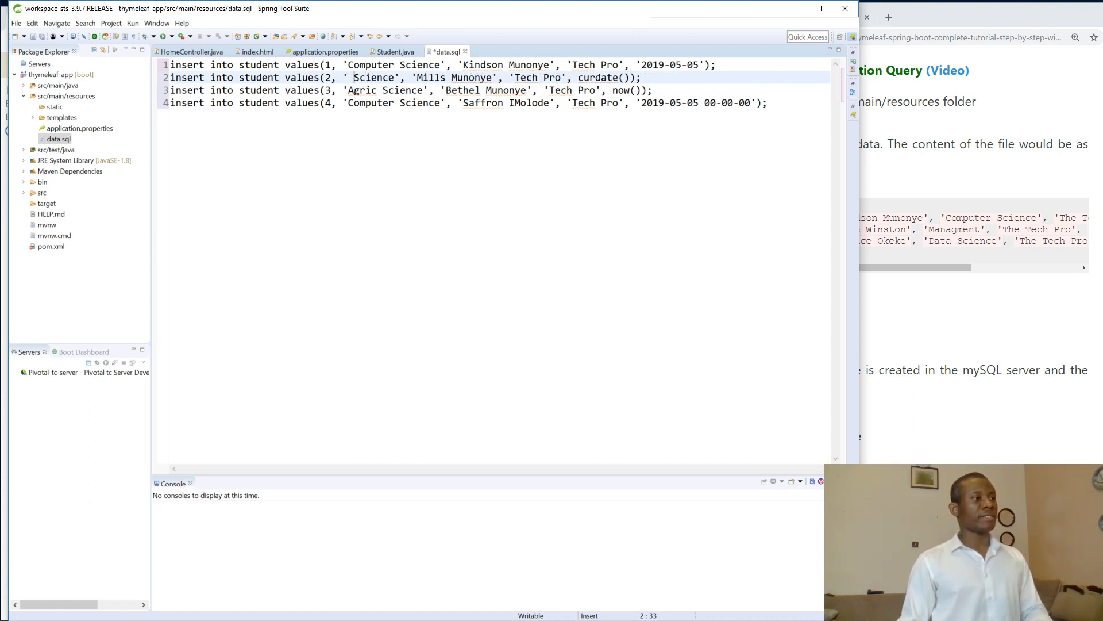
key(Right)
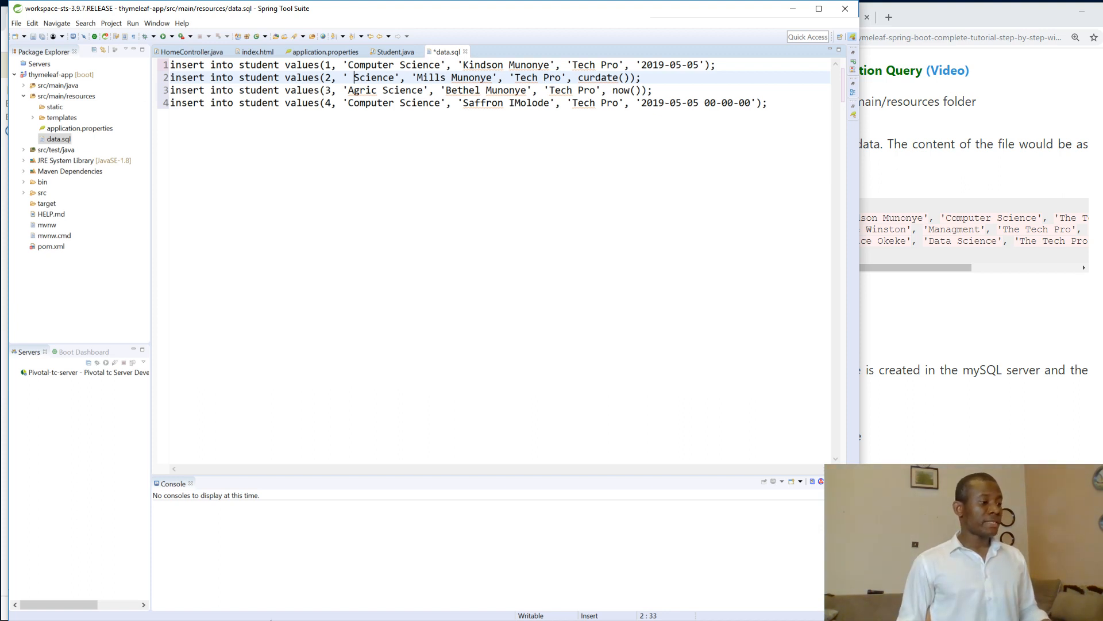
click(336, 617)
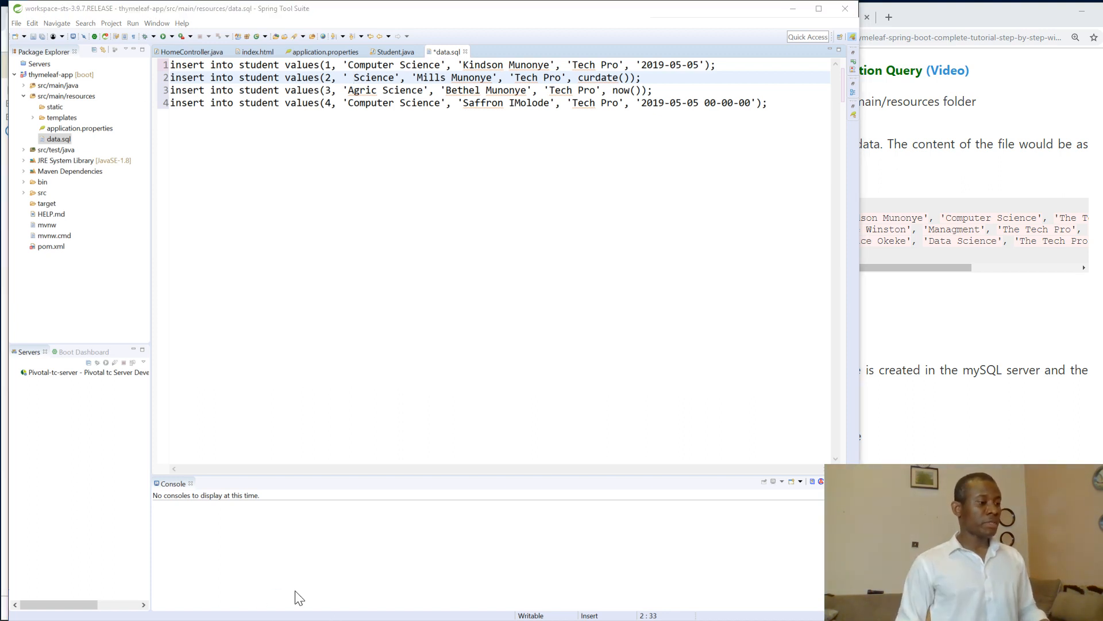
drag(653, 20, 672, 19)
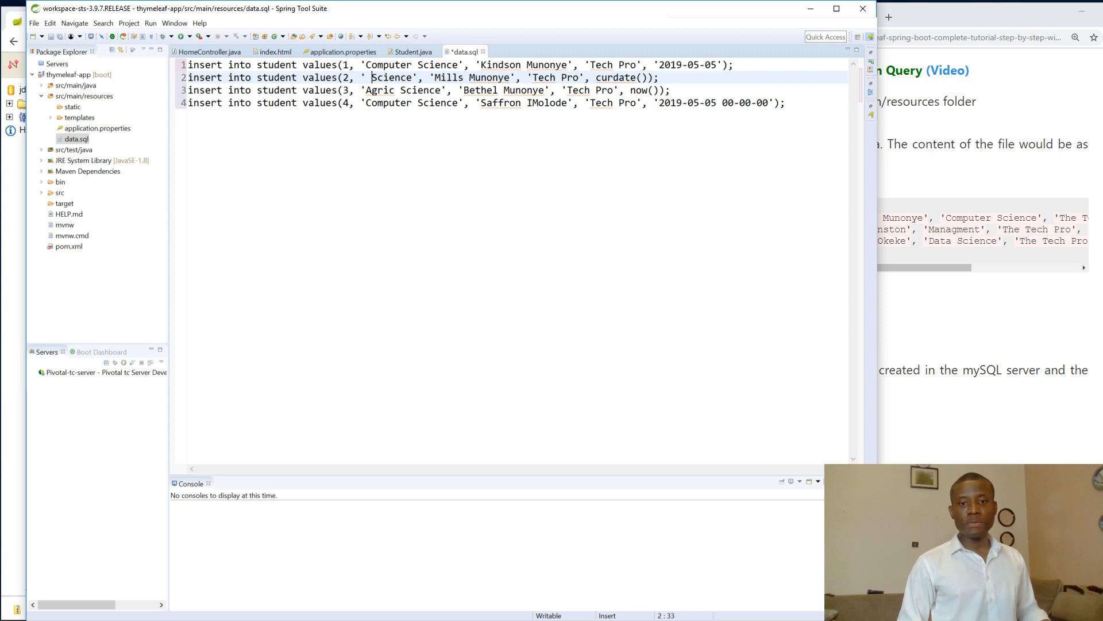
In the MySQL client run show databases, use studentdb and show tables, finding no tables
key(alt+Tab)
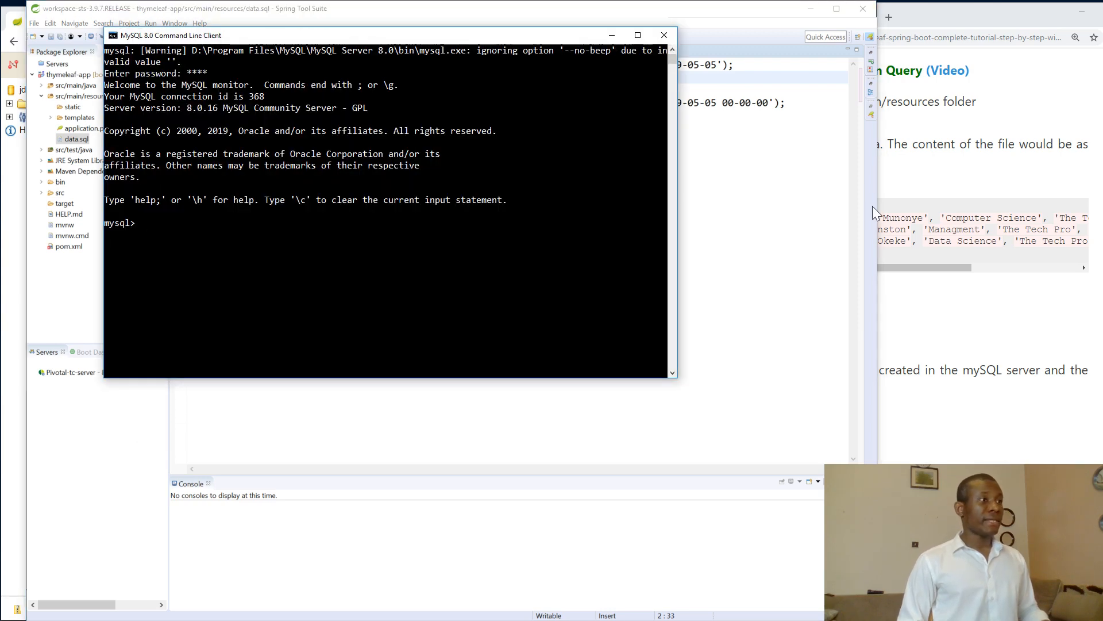
drag(539, 38, 699, 81)
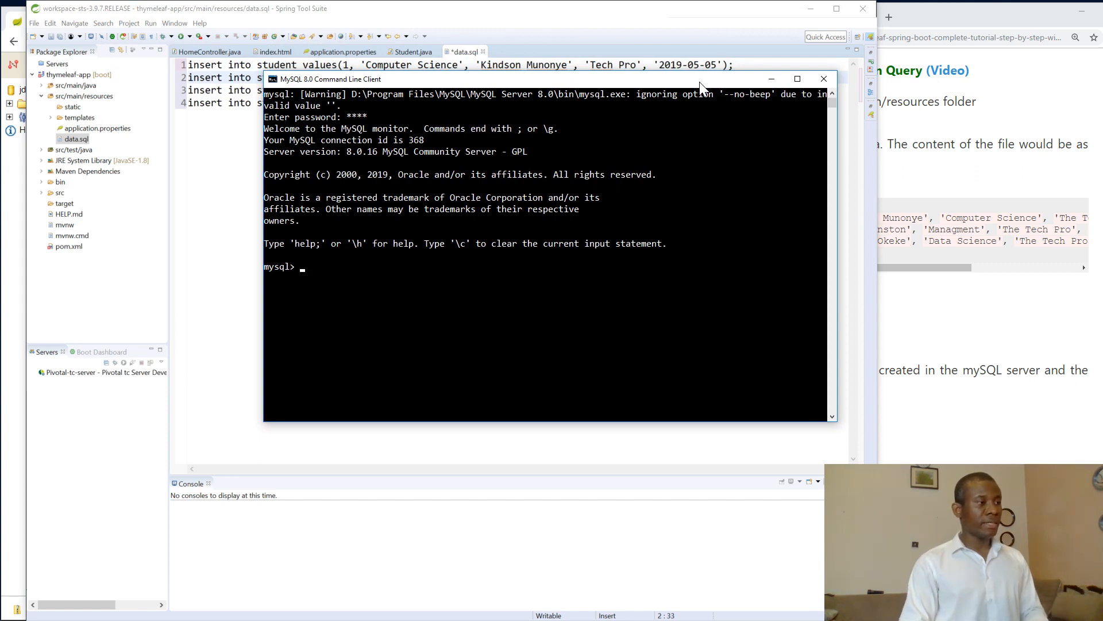
text(use)
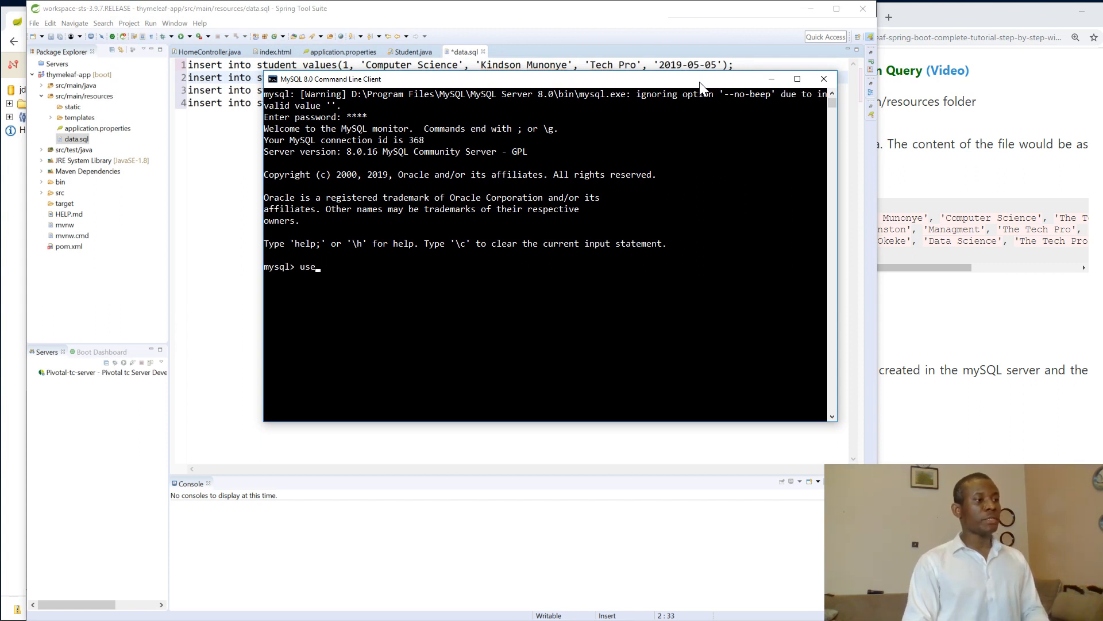
text(ows)
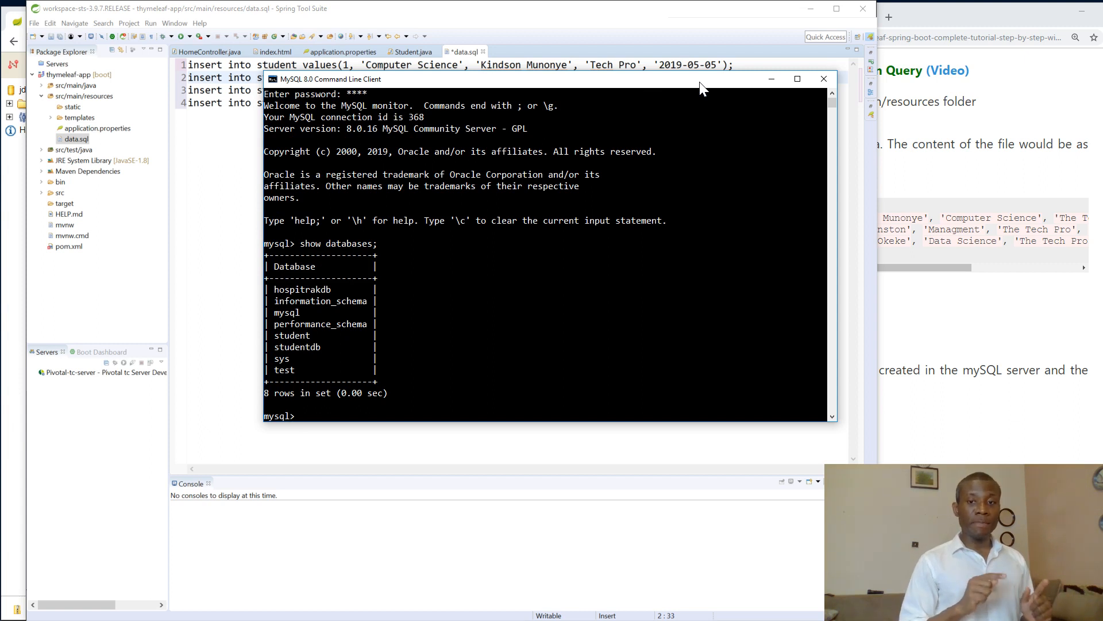
text(use studentdb)
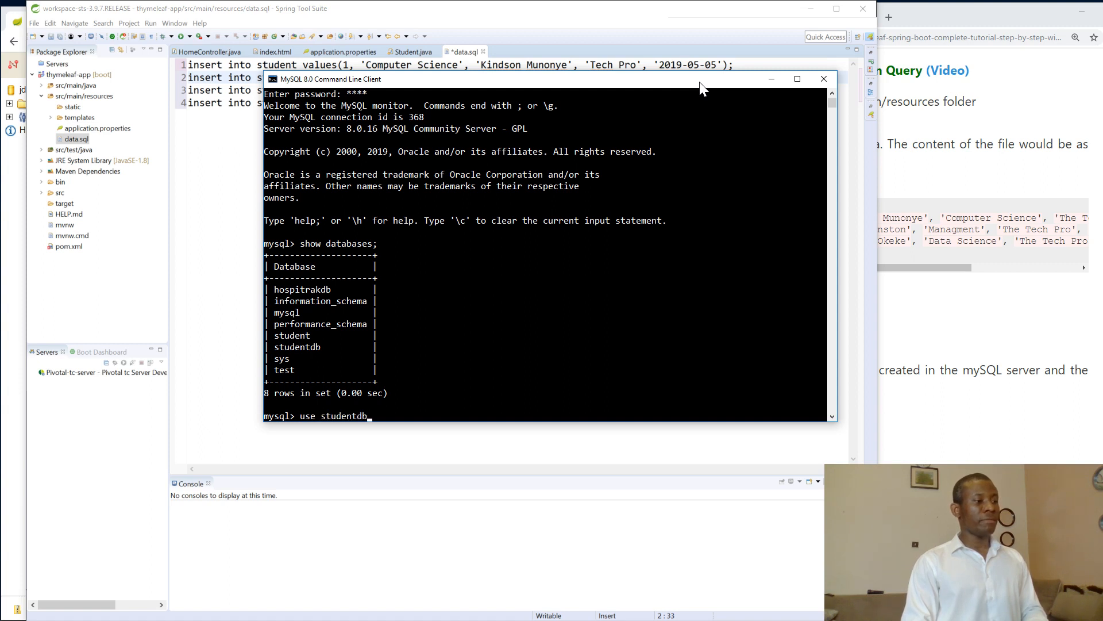
text(;)
key(Return)
text(show tables;)
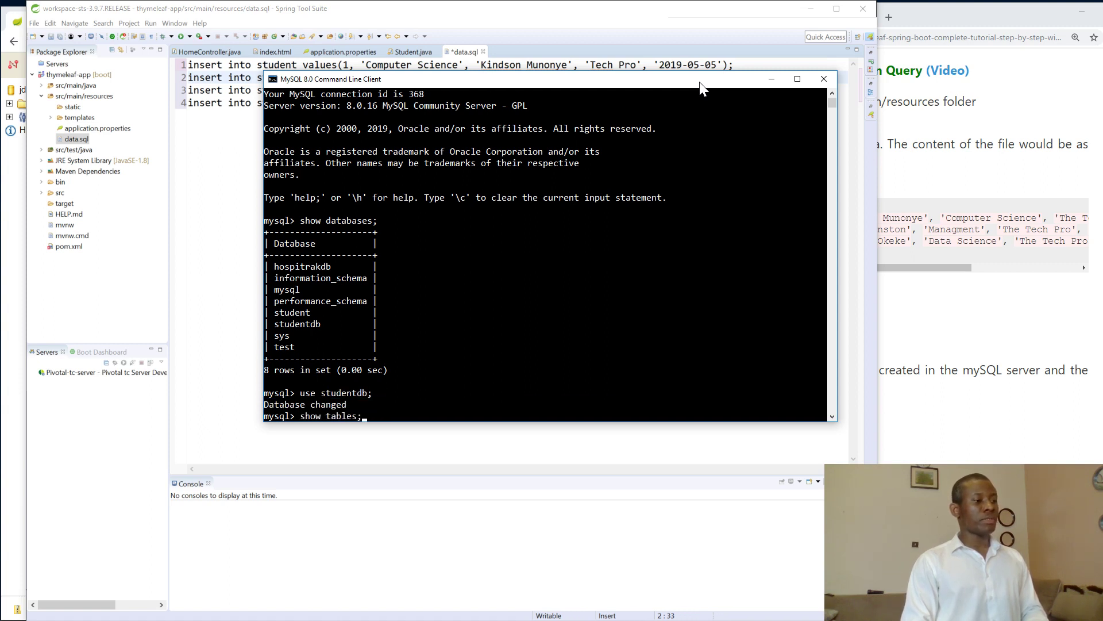
key(Return)
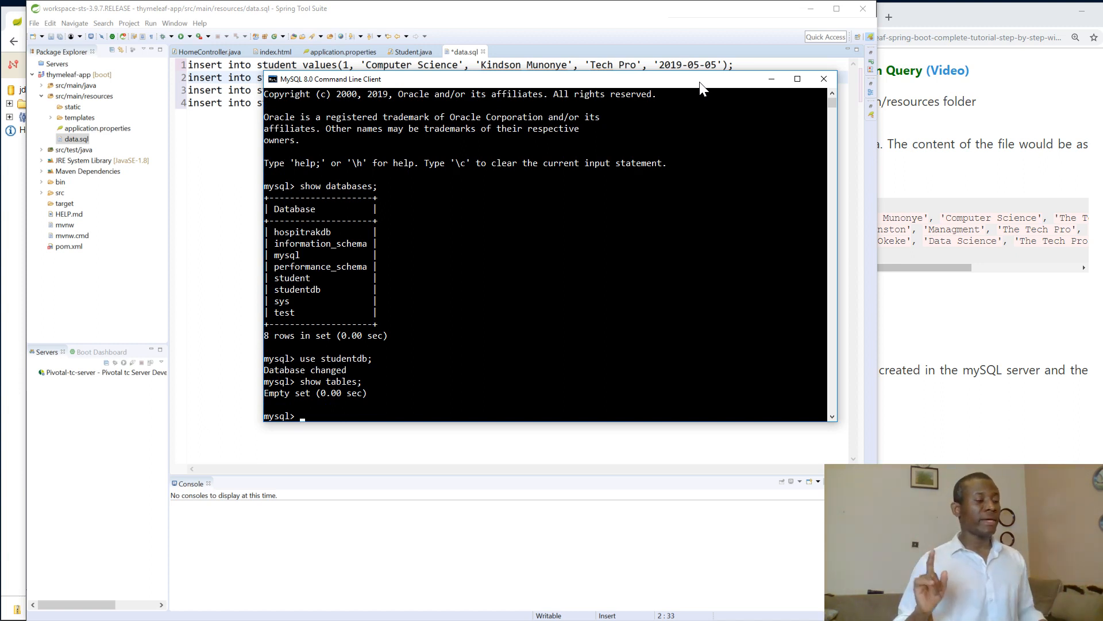
click(723, 27)
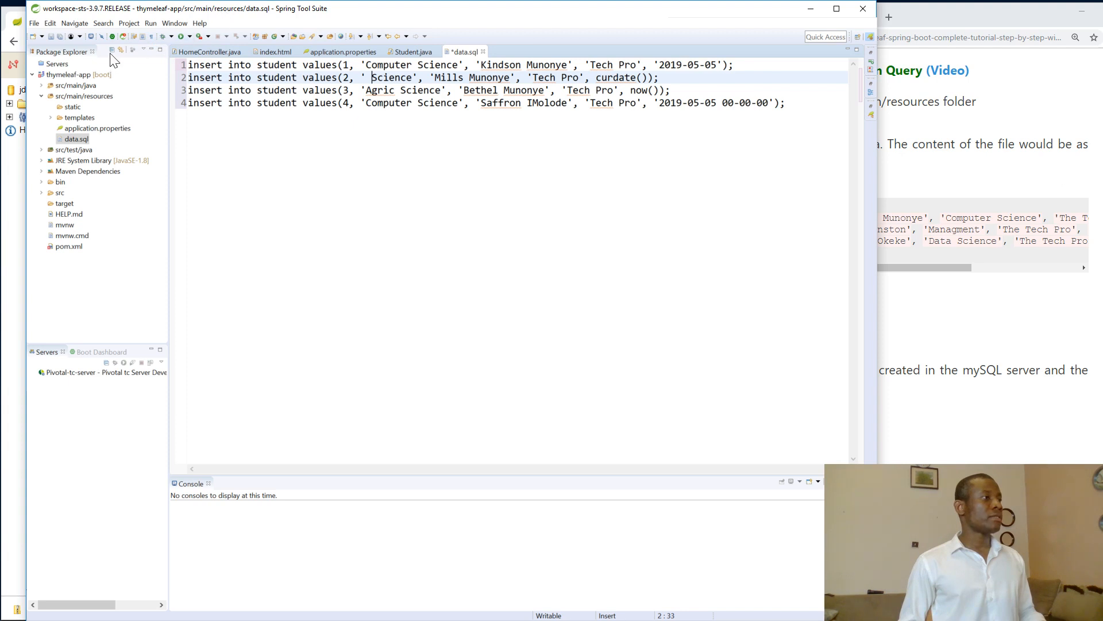
Run thymeleaf-app as a Spring Boot App, then switch to the MySQL client once started
click(76, 76)
right_click(75, 76)
mouse_move(104, 311)
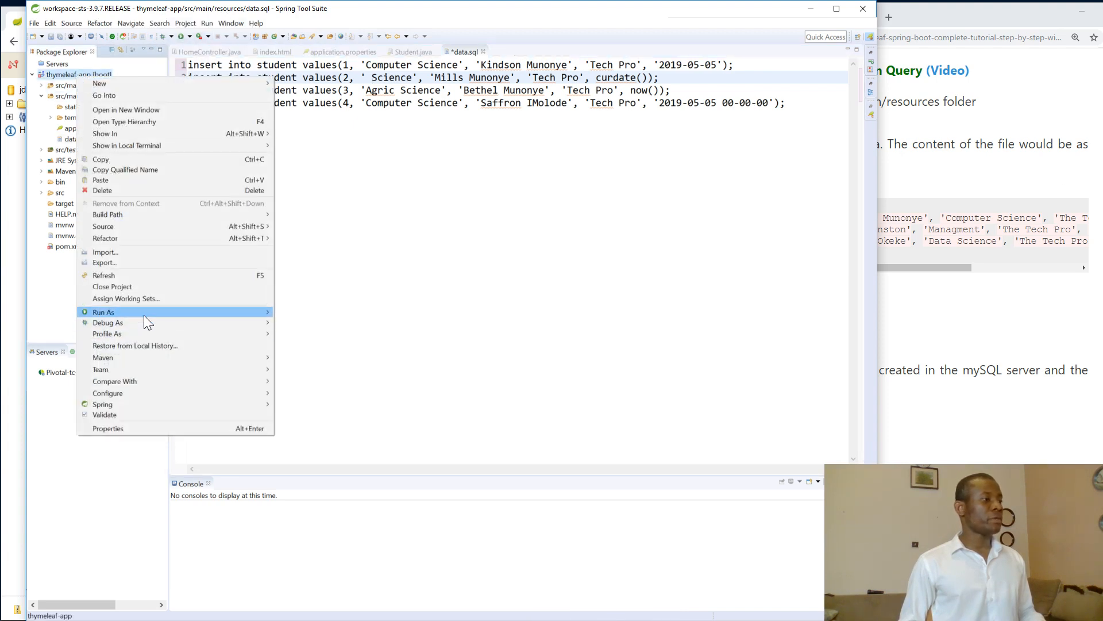
click(314, 404)
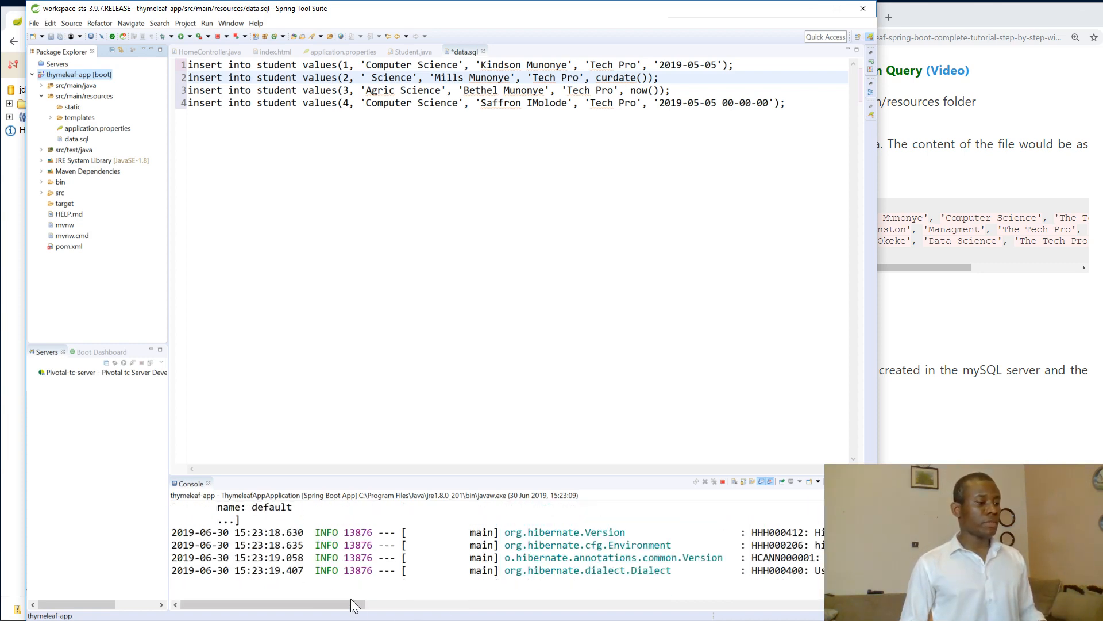
drag(353, 605, 492, 603)
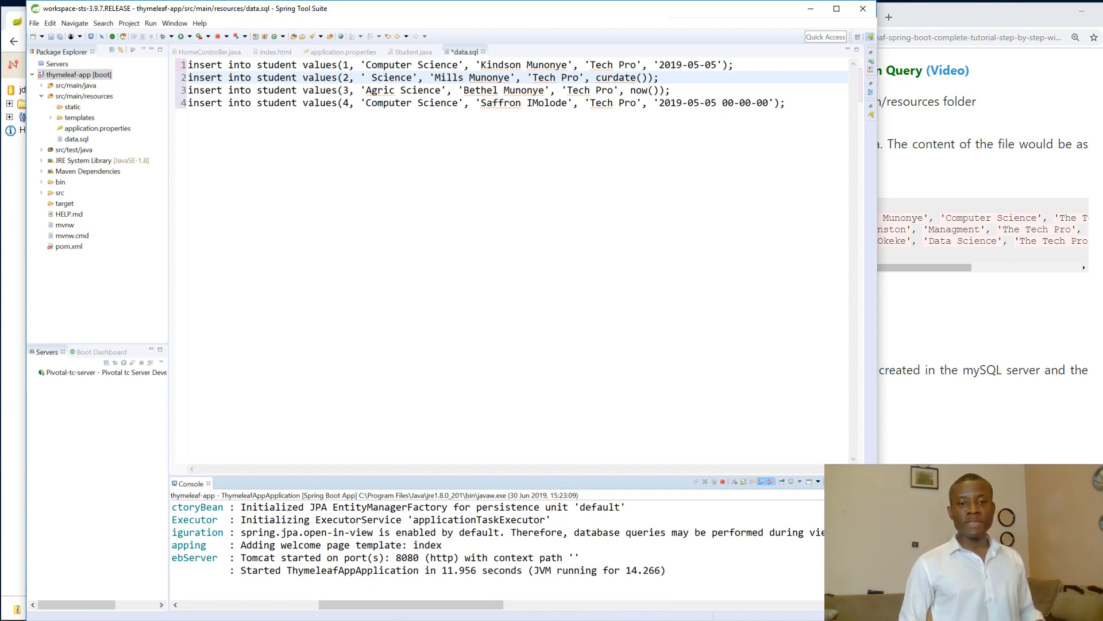
key(alt+Tab)
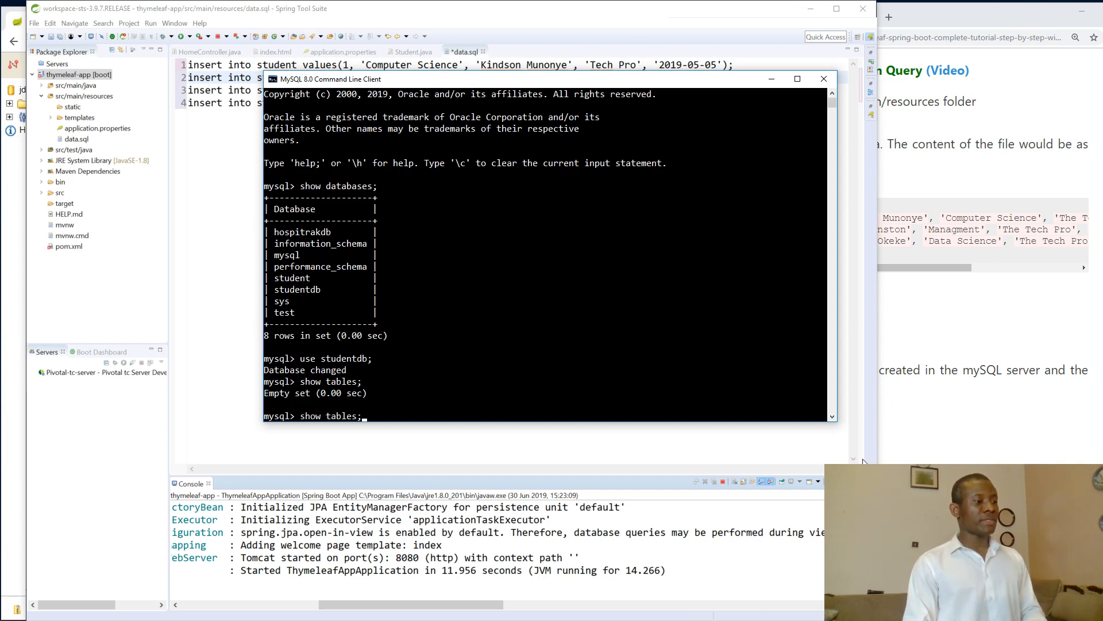
text(select * from student;)
List studentdb's tables and select from student, which returns an empty set
key(Return)
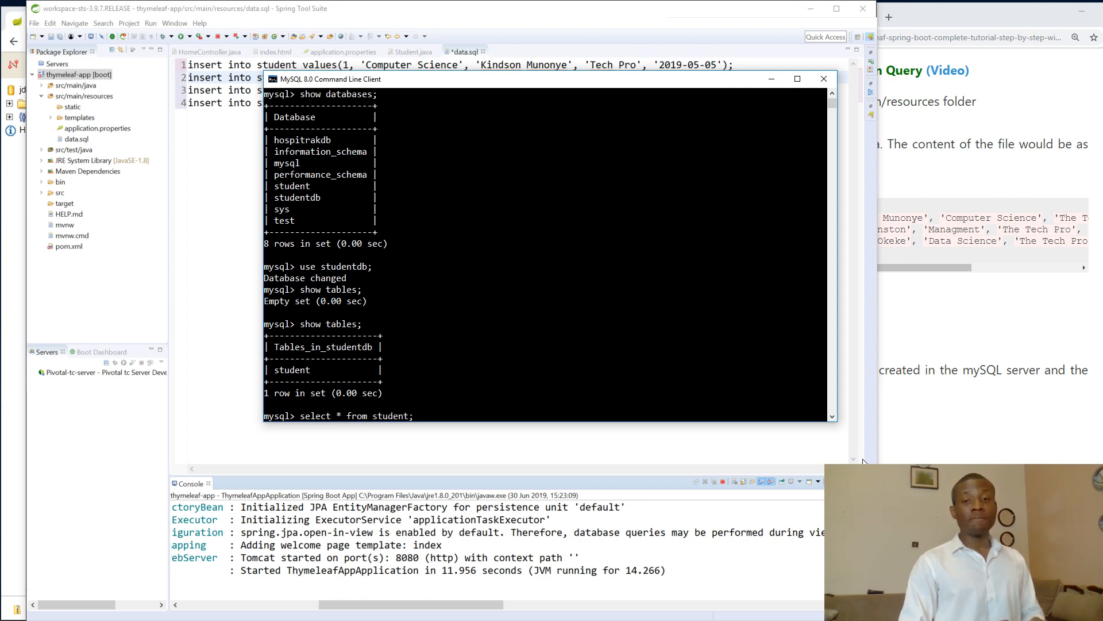
key(Return)
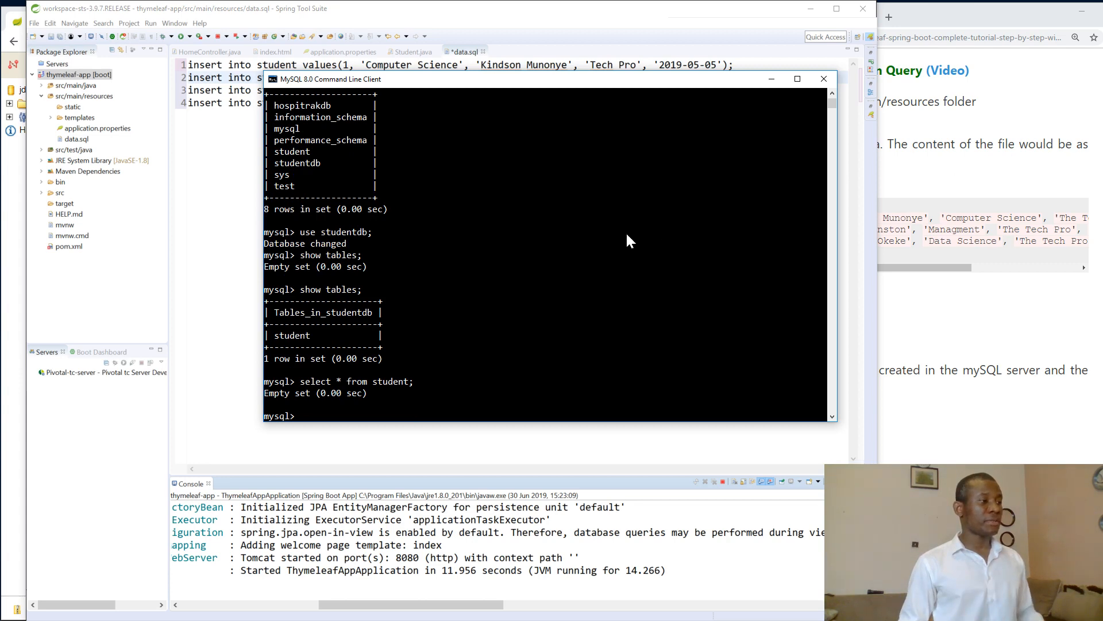
Uncomment spring.datasource.initialization-mode=always in application.properties and save it
click(348, 41)
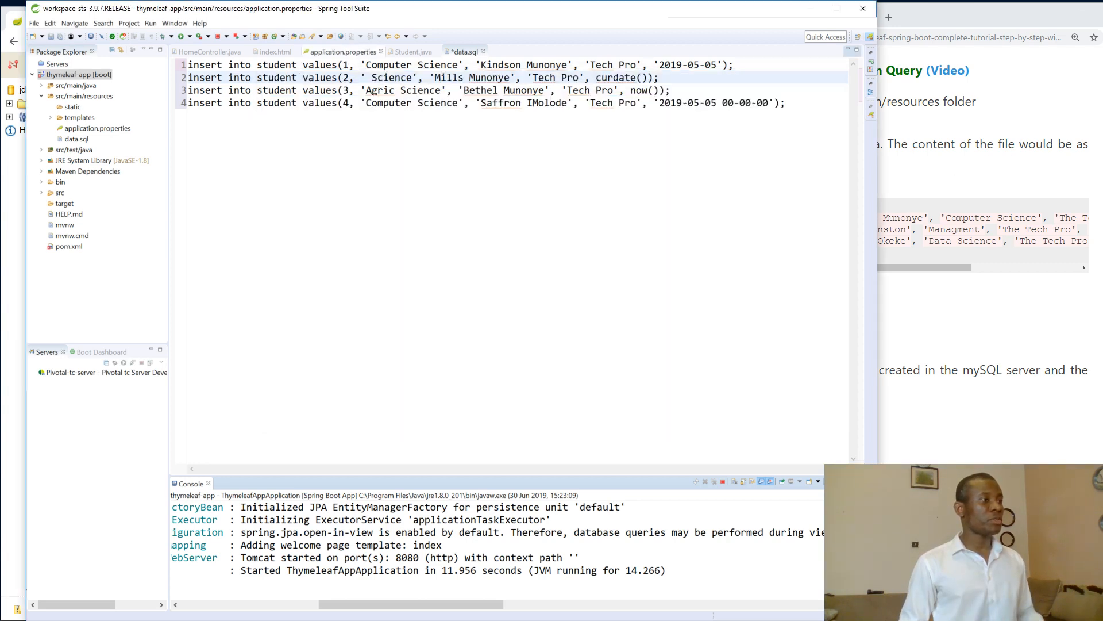
click(343, 52)
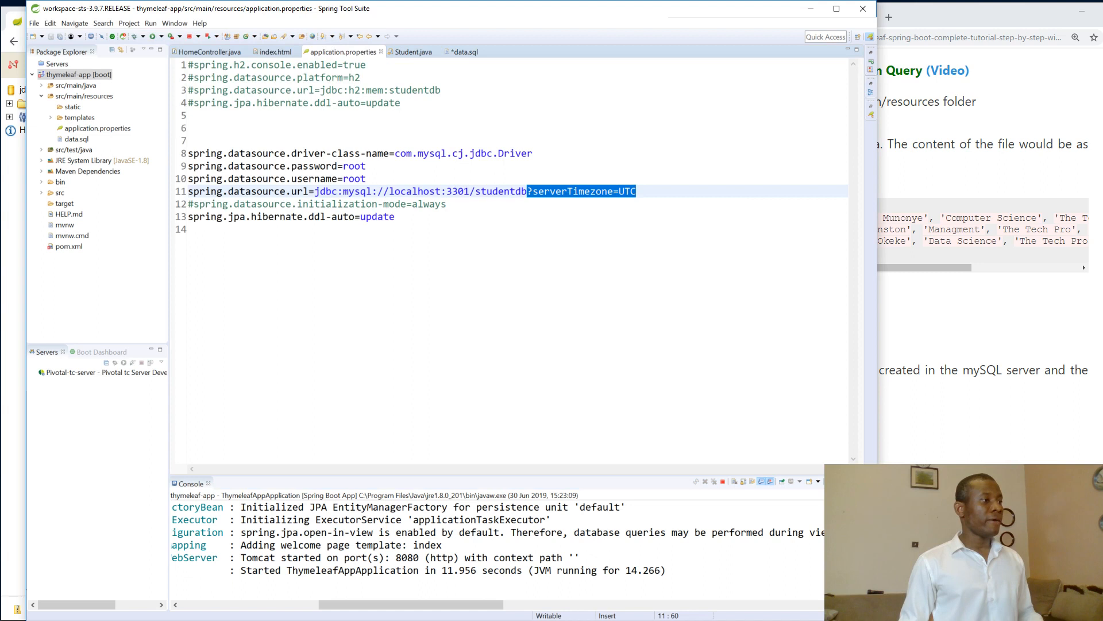
click(192, 203)
key(BackSpace)
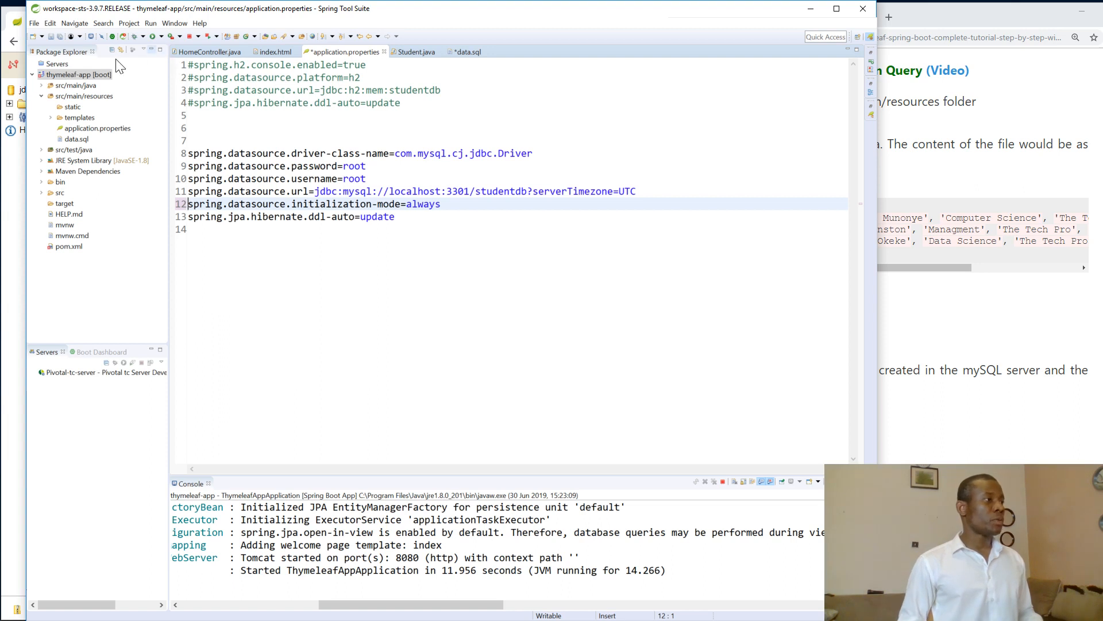
click(64, 39)
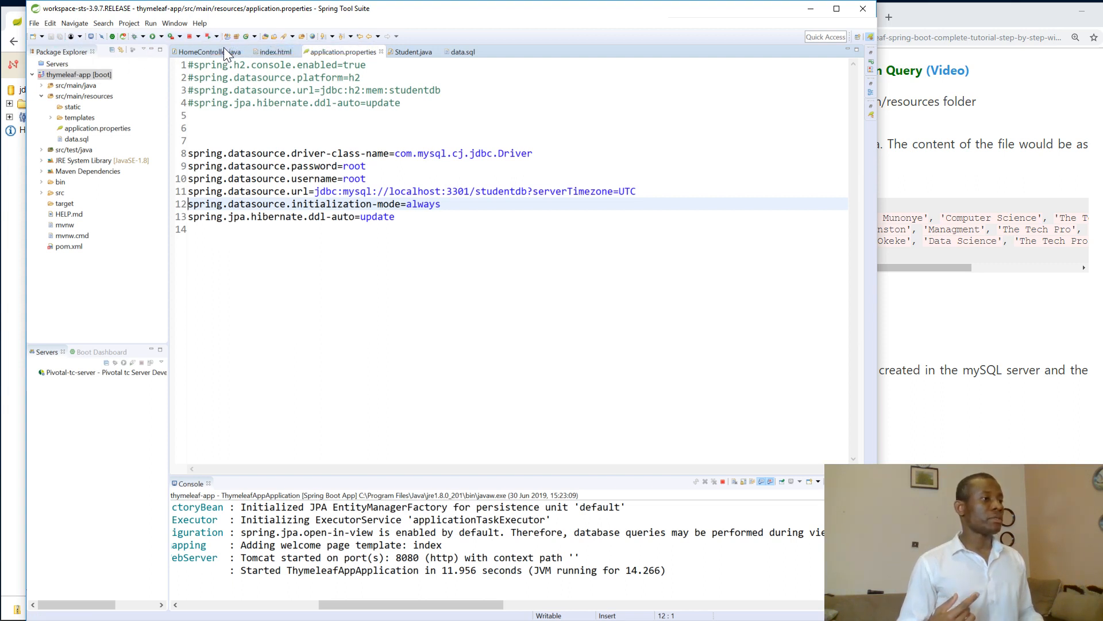
Relaunch the Spring Boot app with Ctrl+F11, then switch to the MySQL client
key(ctrl+F11)
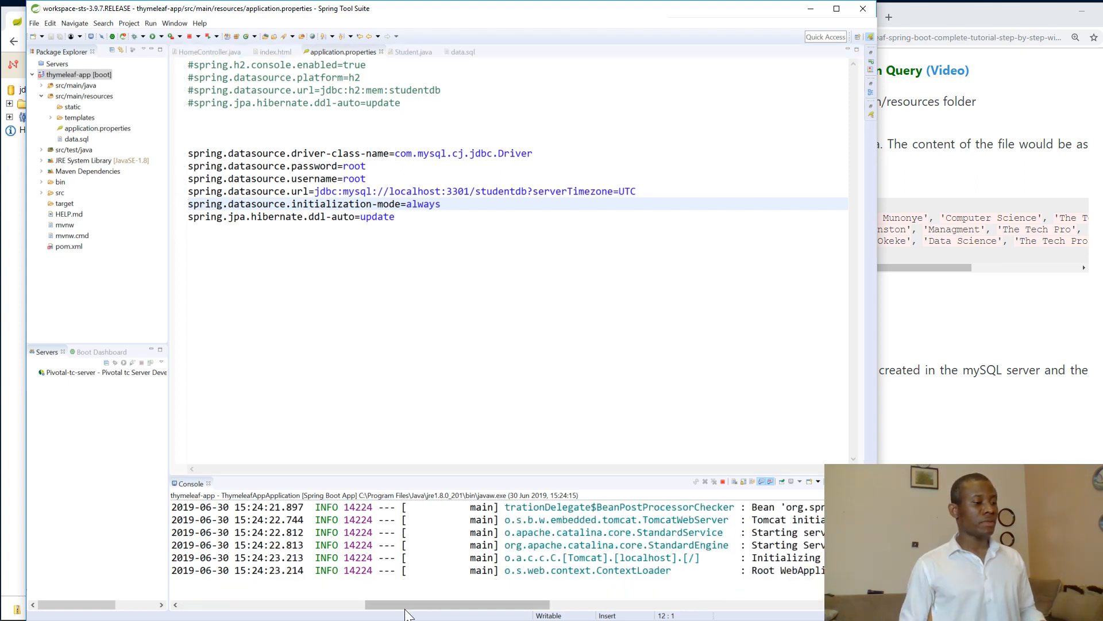
click(385, 611)
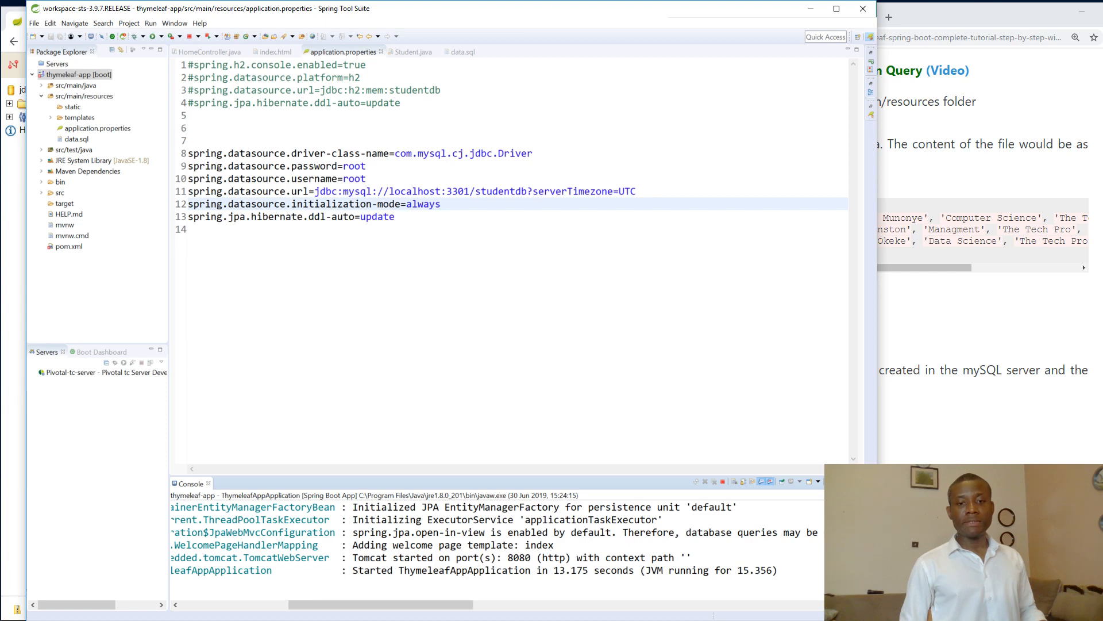
key(alt+Tab)
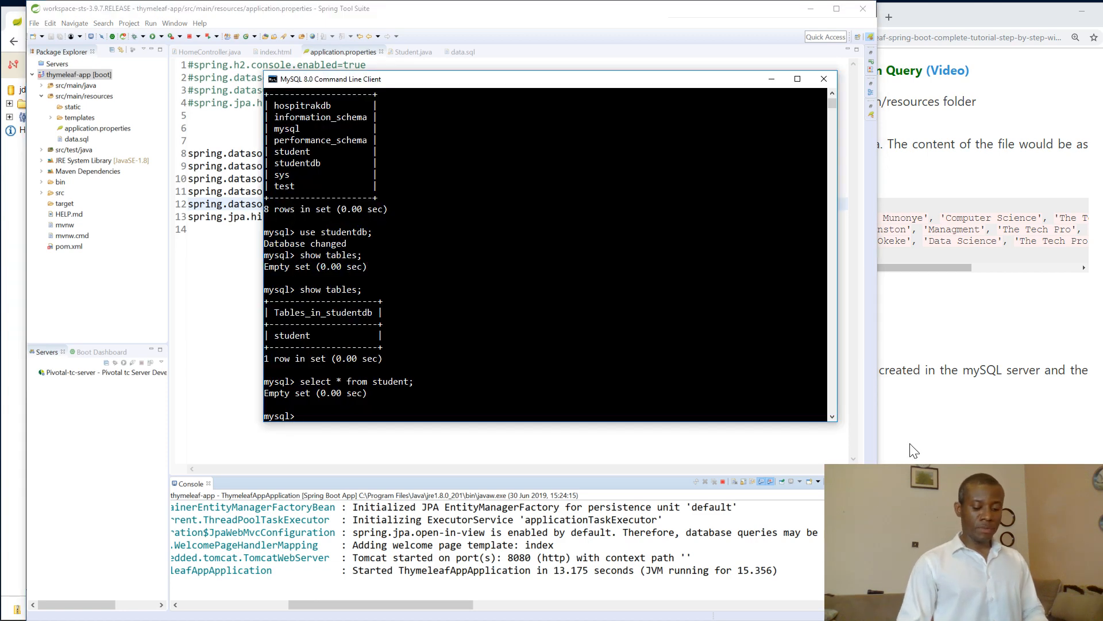
Rerun 'select * from student;' to see the four seeded rows, then return to the IDE
key(Up)
key(Return)
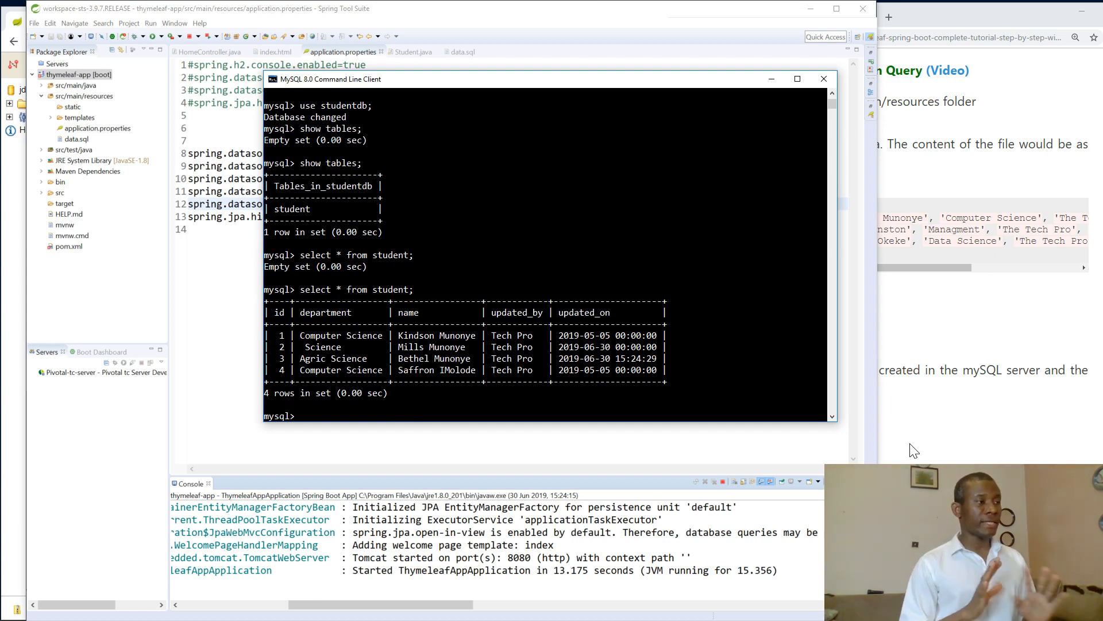
click(744, 12)
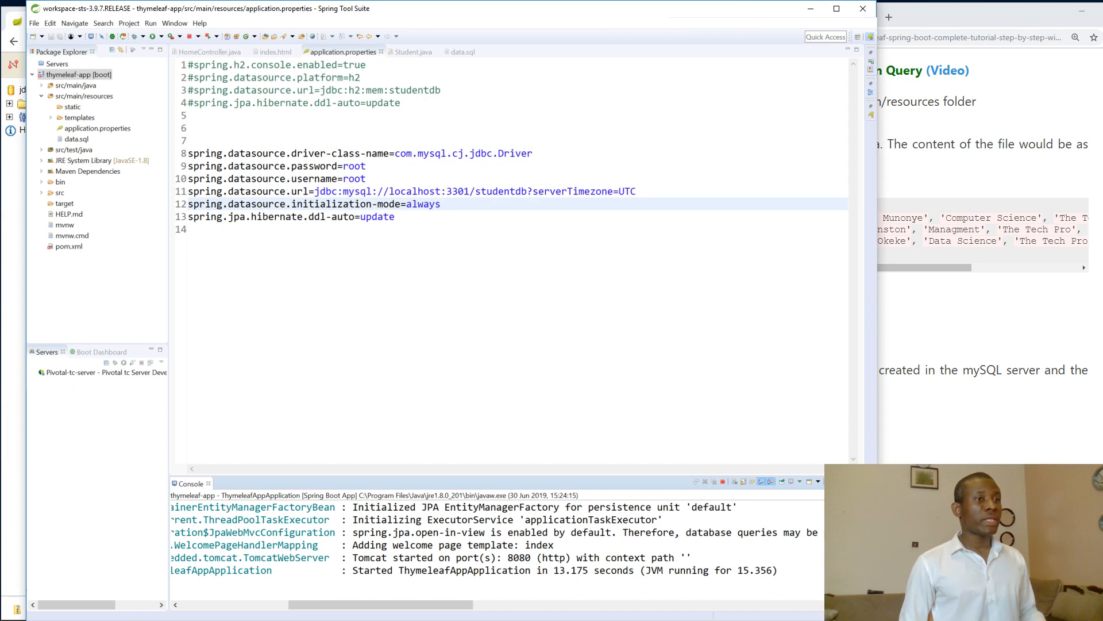
Comment out the MySQL driver, password, username, url, initialization-mode and ddl-auto lines
click(188, 153)
text(#)
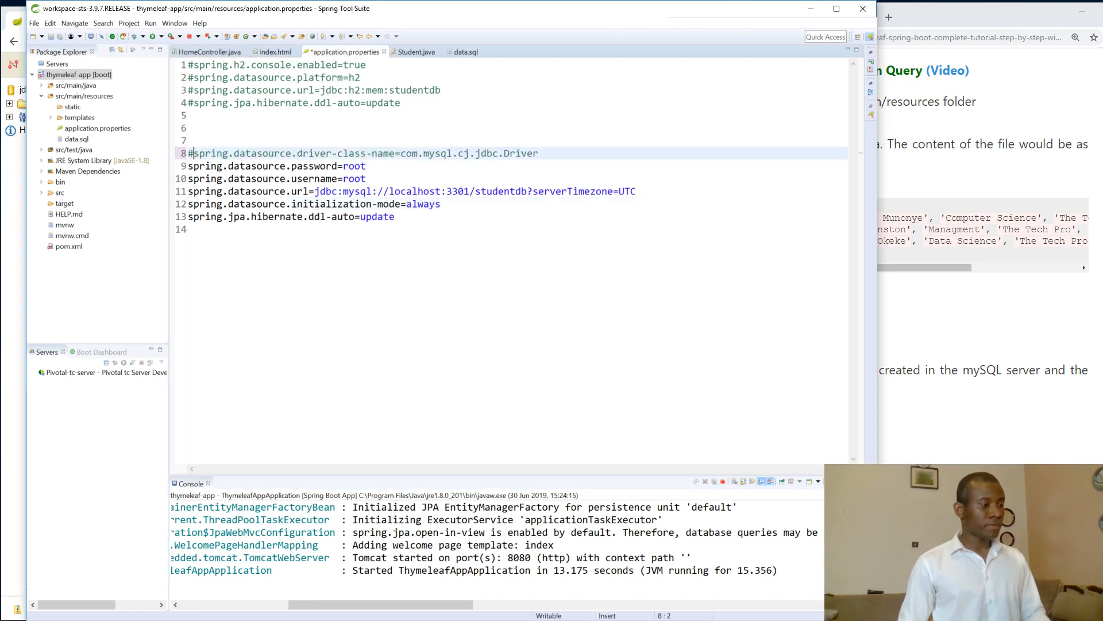
key(Down)
text(#)
key(Down)
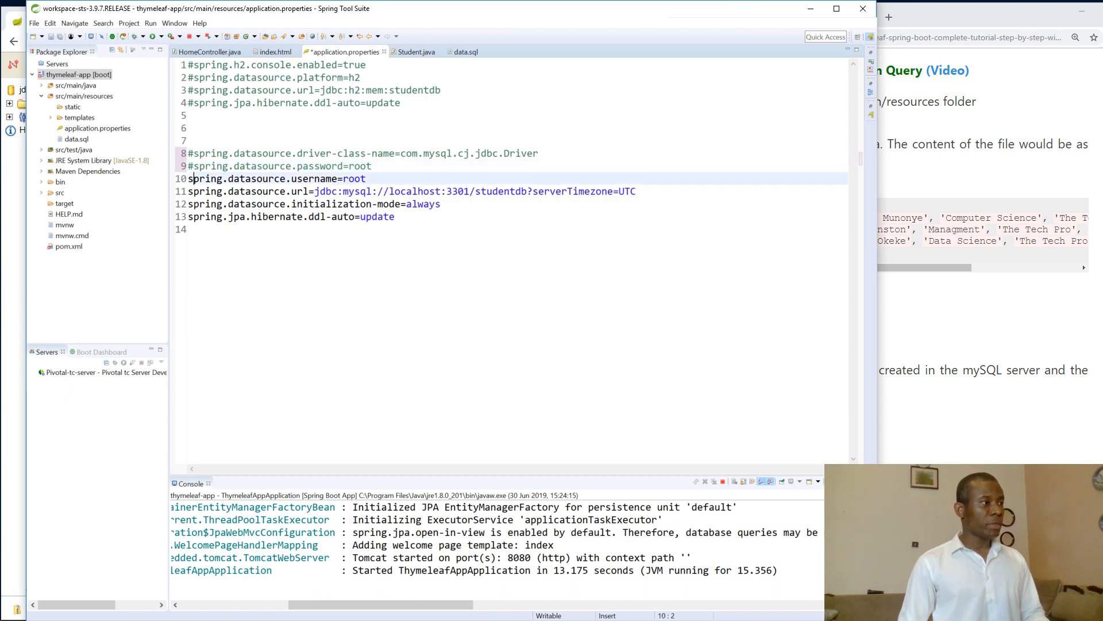
text(#)
key(Down)
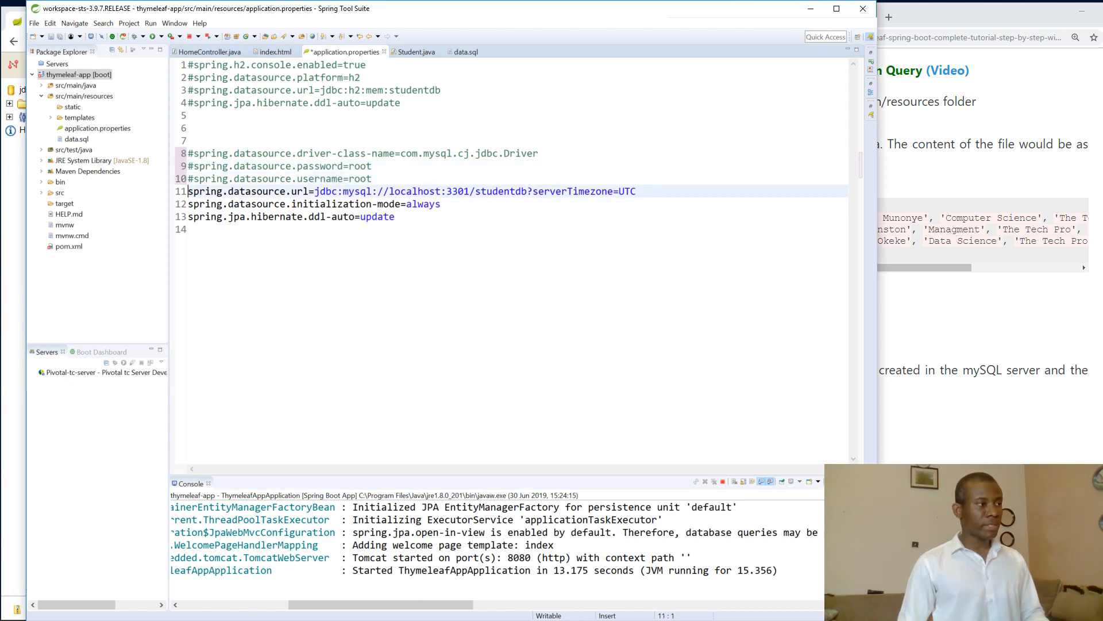
text(#)
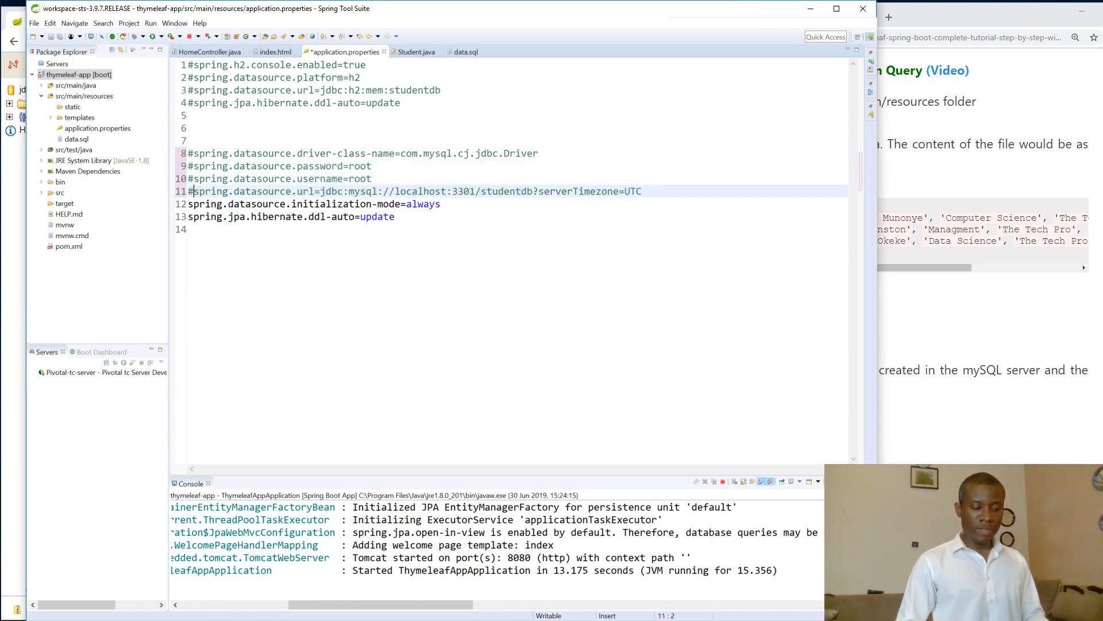
key(Down)
text(#)
key(Down)
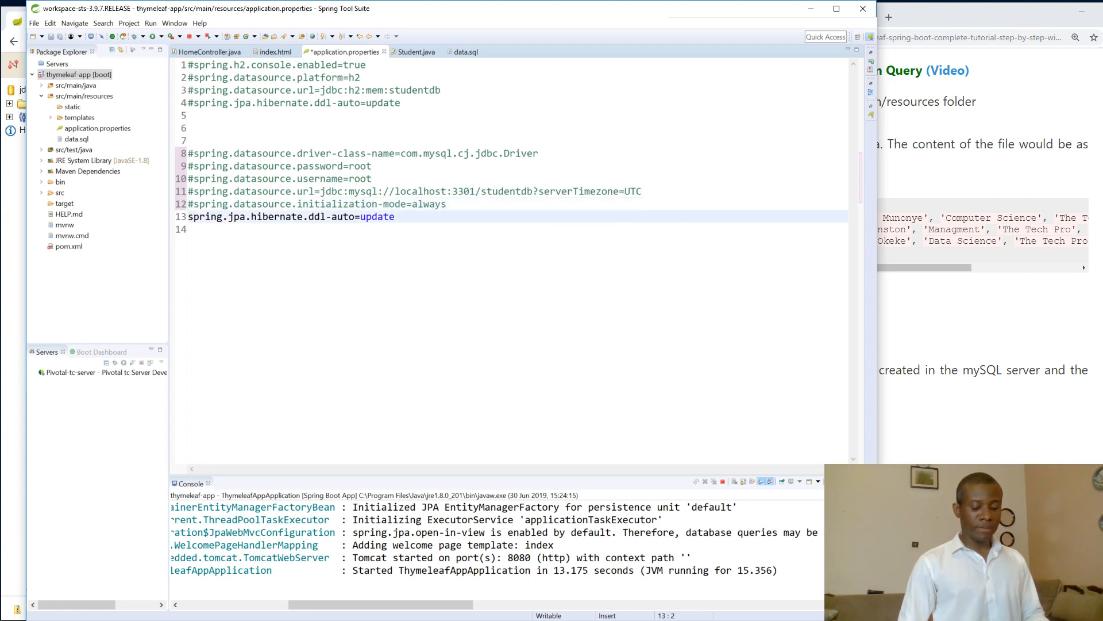
key(Return)
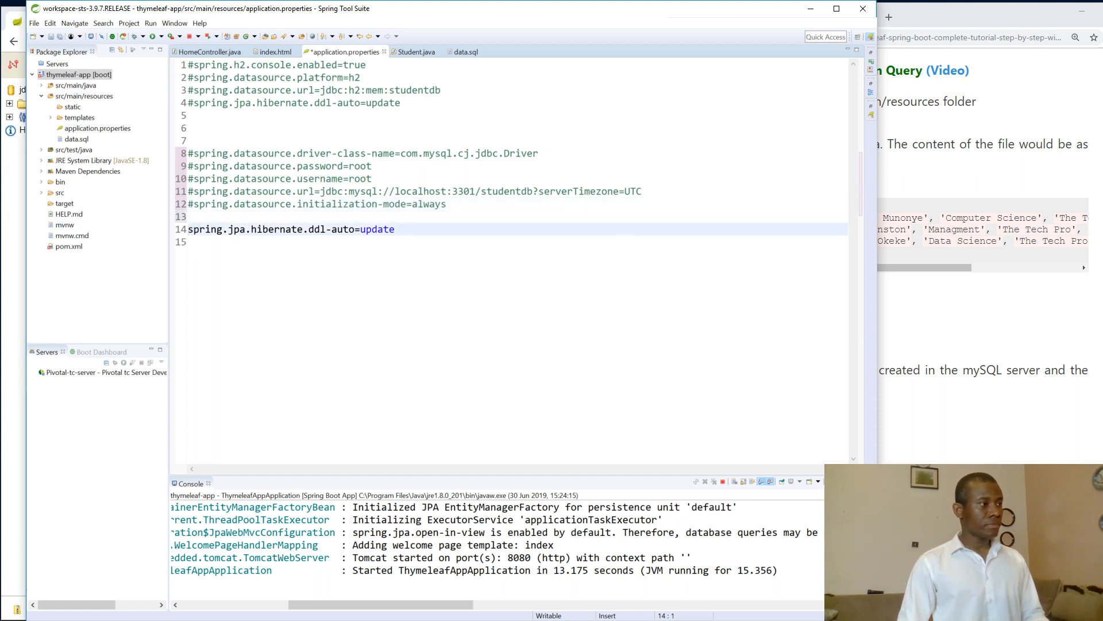
text(#)
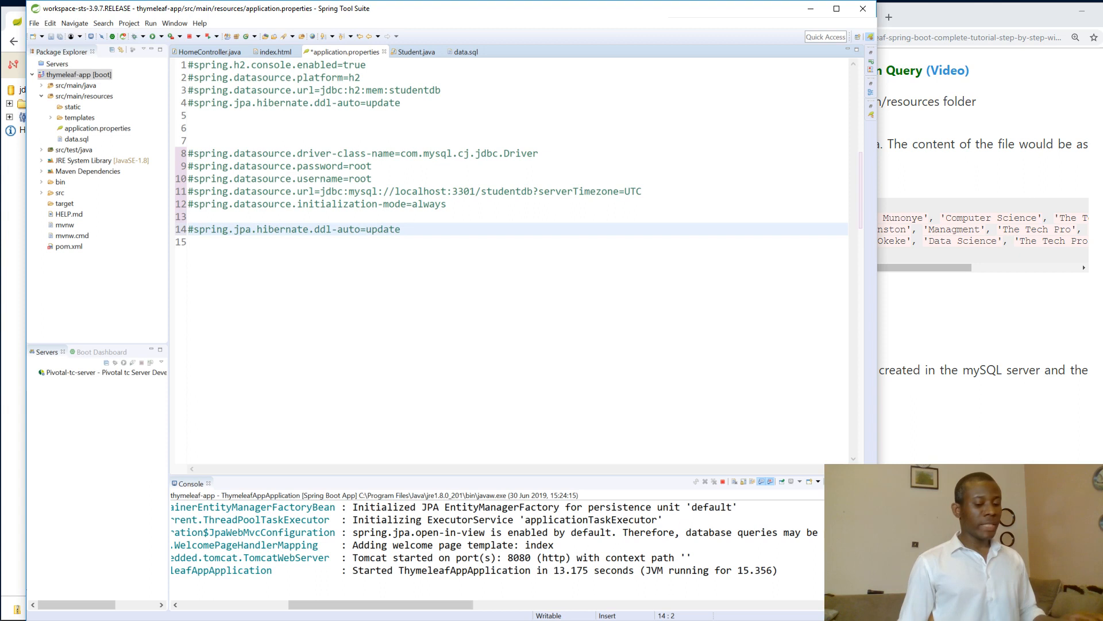
Uncomment the H2 ddl-auto, in-memory studentdb url, platform and console-enabled settings
key(Up)
key(Up)
key(Up)
key(Up)
key(Up)
key(Up)
key(Up)
key(Up)
key(Up)
key(Up)
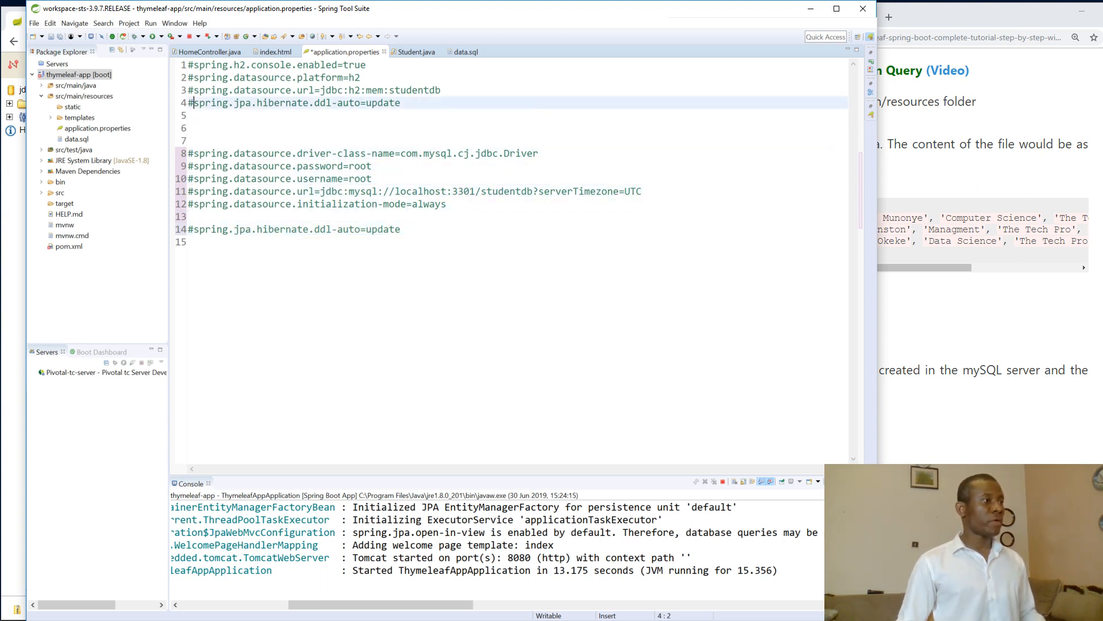
key(BackSpace)
key(Up)
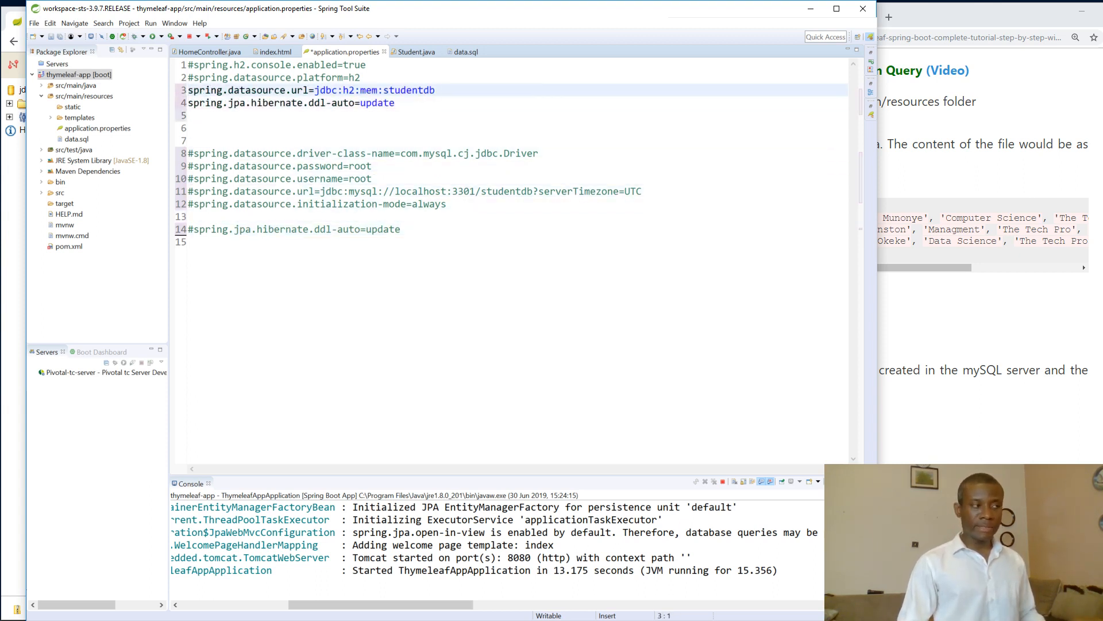
key(Delete)
key(Up)
key(Delete)
key(Up)
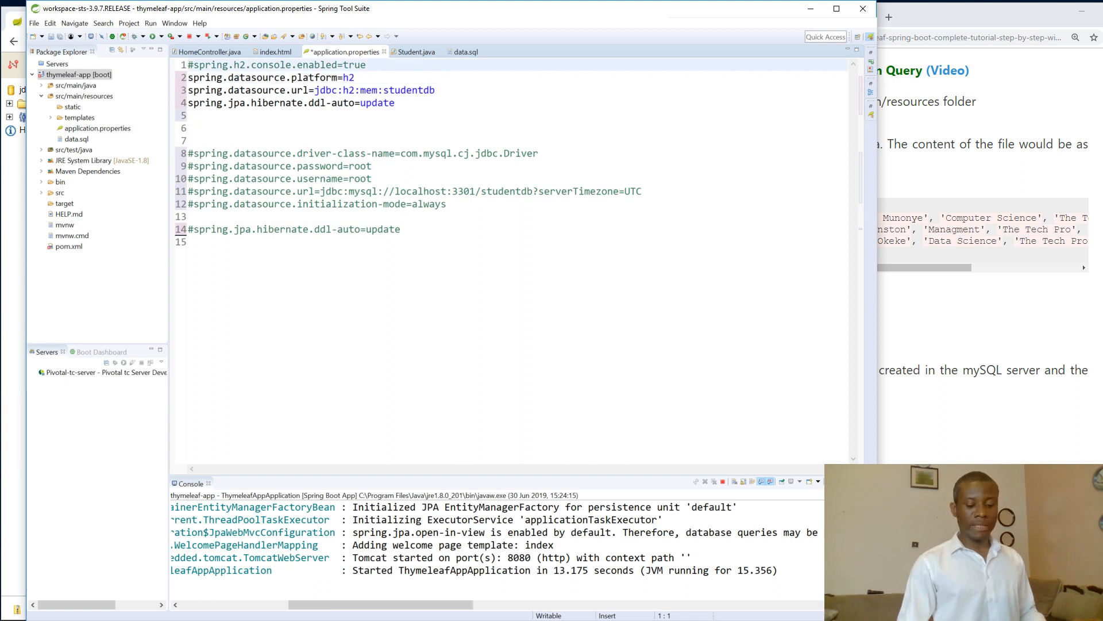
key(Delete)
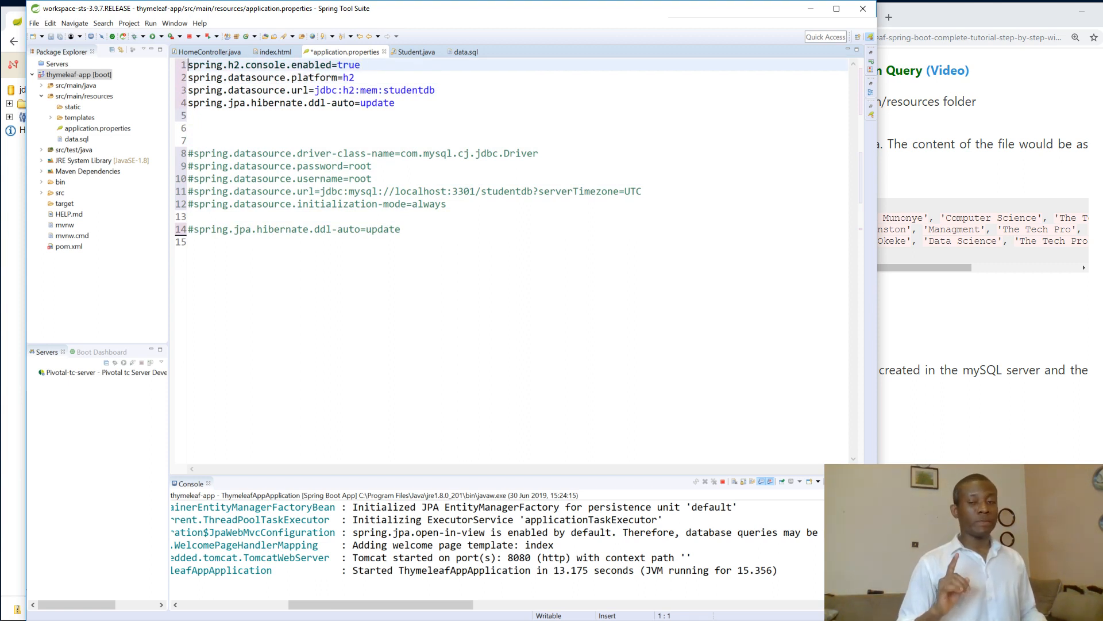
Save application.properties, relaunch on H2 and read the TIMESTAMP parse error in the enlarged Console
click(60, 37)
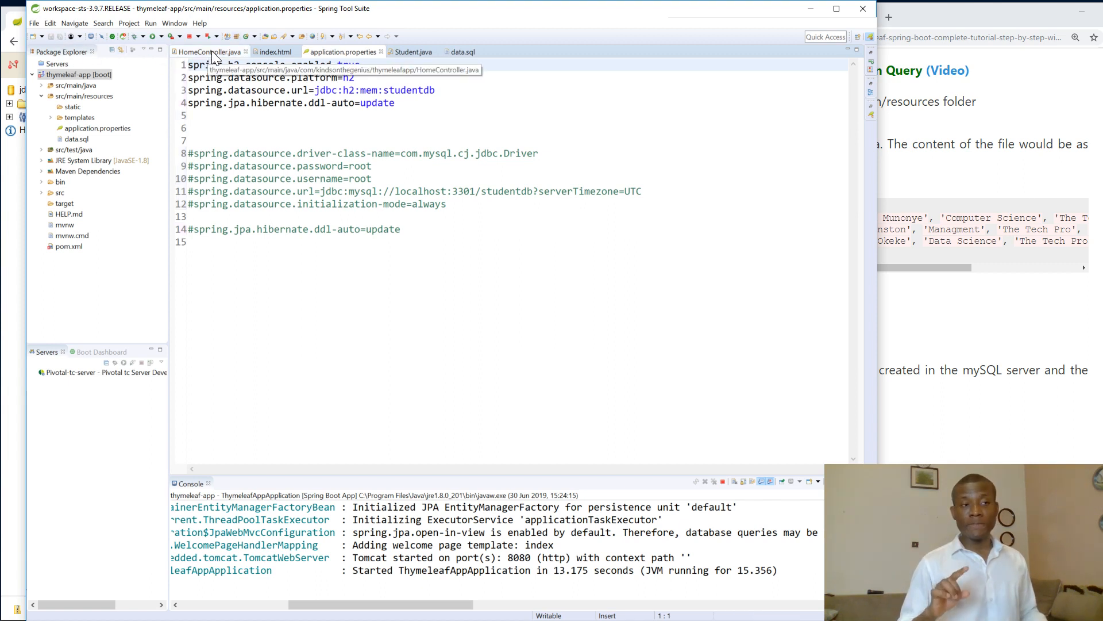
click(214, 35)
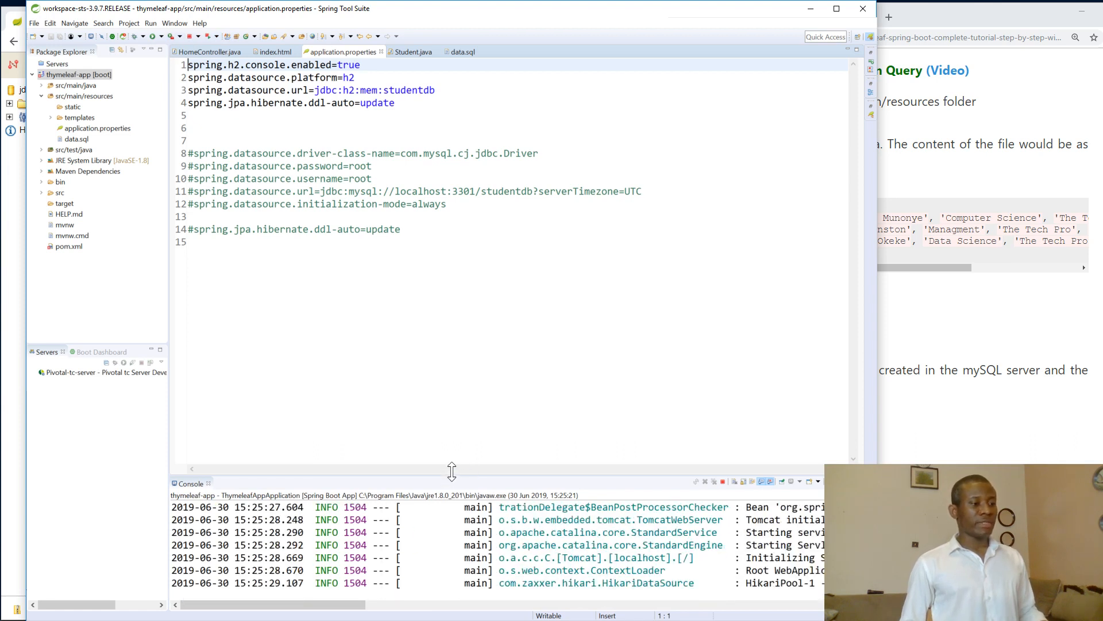
drag(453, 474, 459, 376)
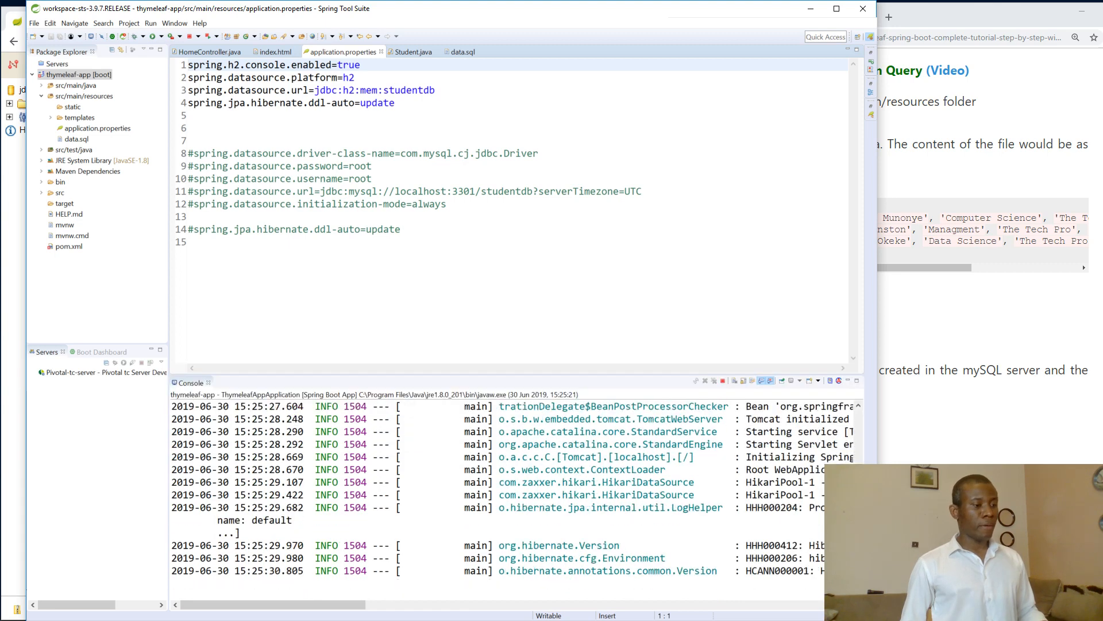
click(457, 606)
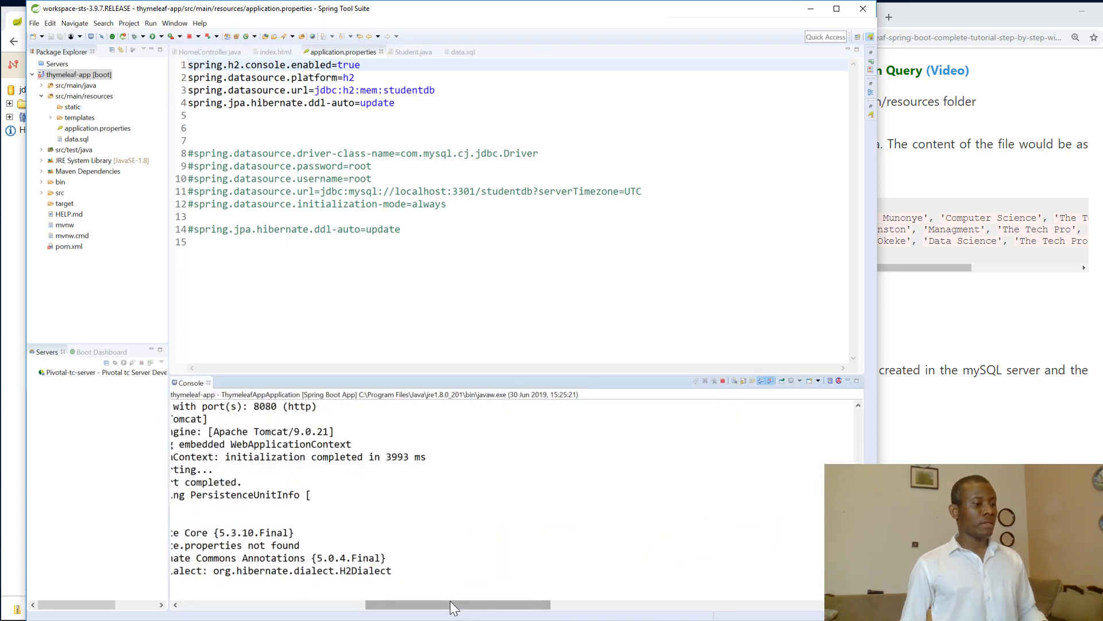
drag(454, 607, 199, 608)
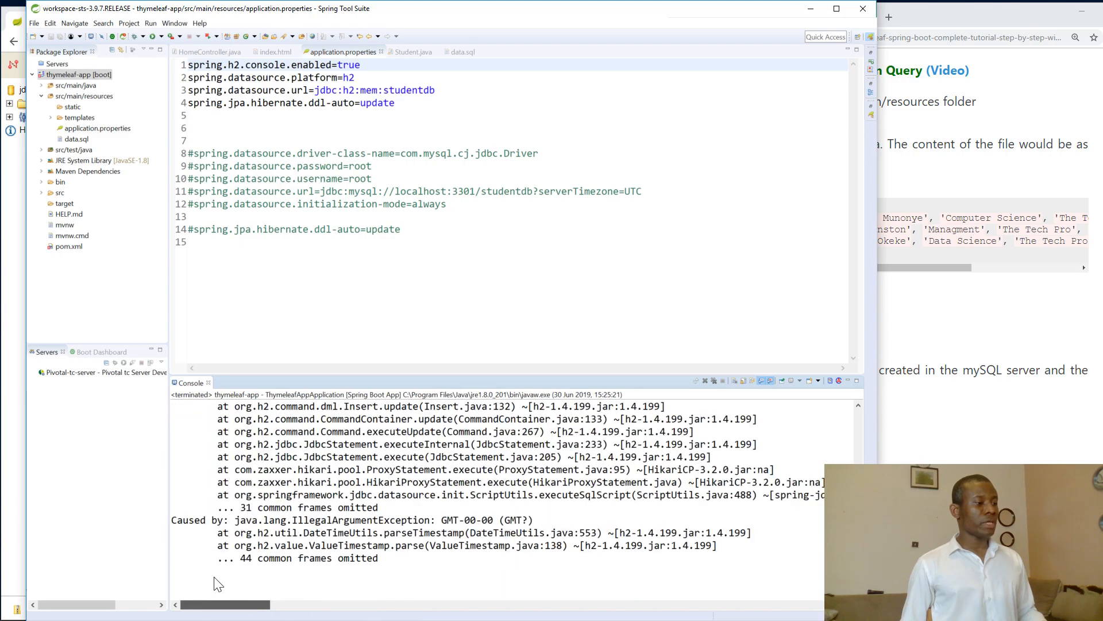
scroll(500, 491, up, 5)
scroll(500, 491, up, 5)
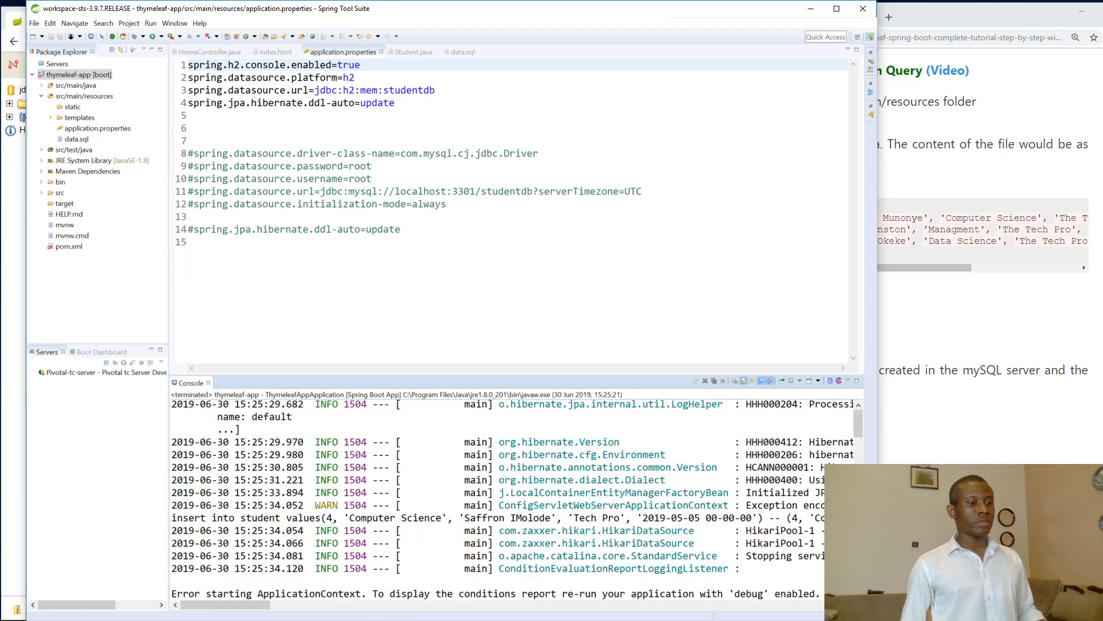
scroll(501, 491, up, 5)
scroll(499, 491, down, 3)
scroll(500, 491, down, 3)
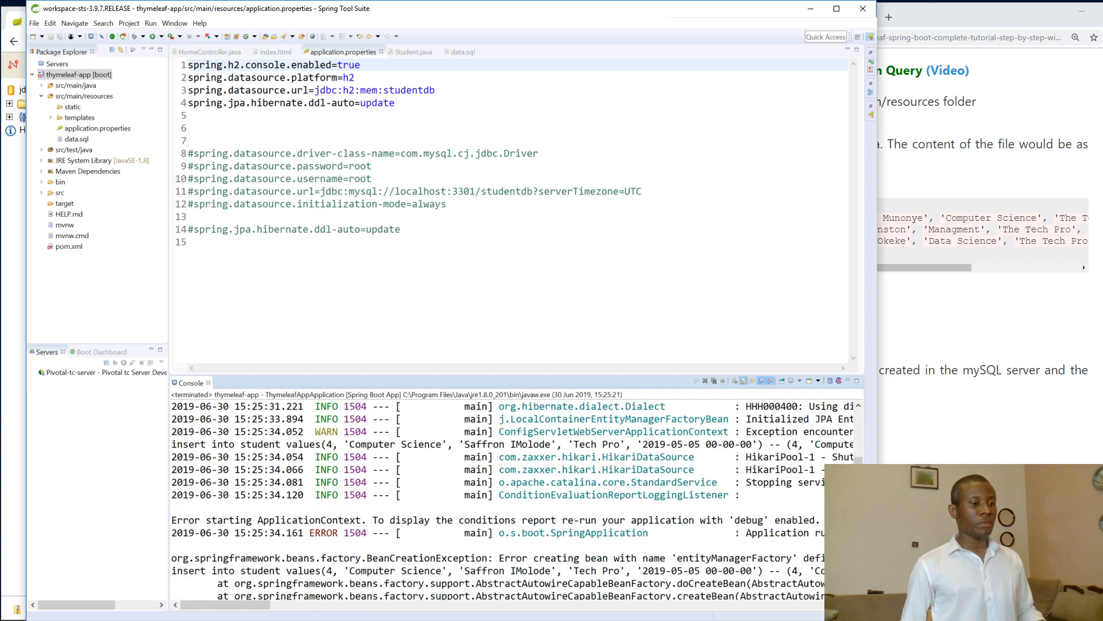
scroll(500, 492, down, 3)
click(502, 606)
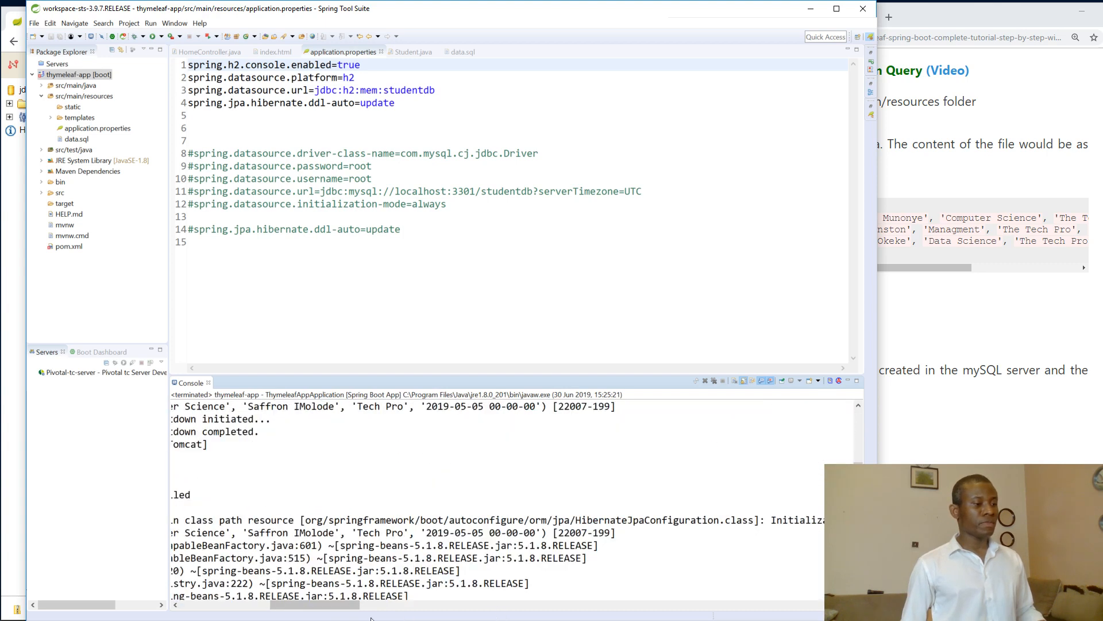
drag(345, 606, 690, 607)
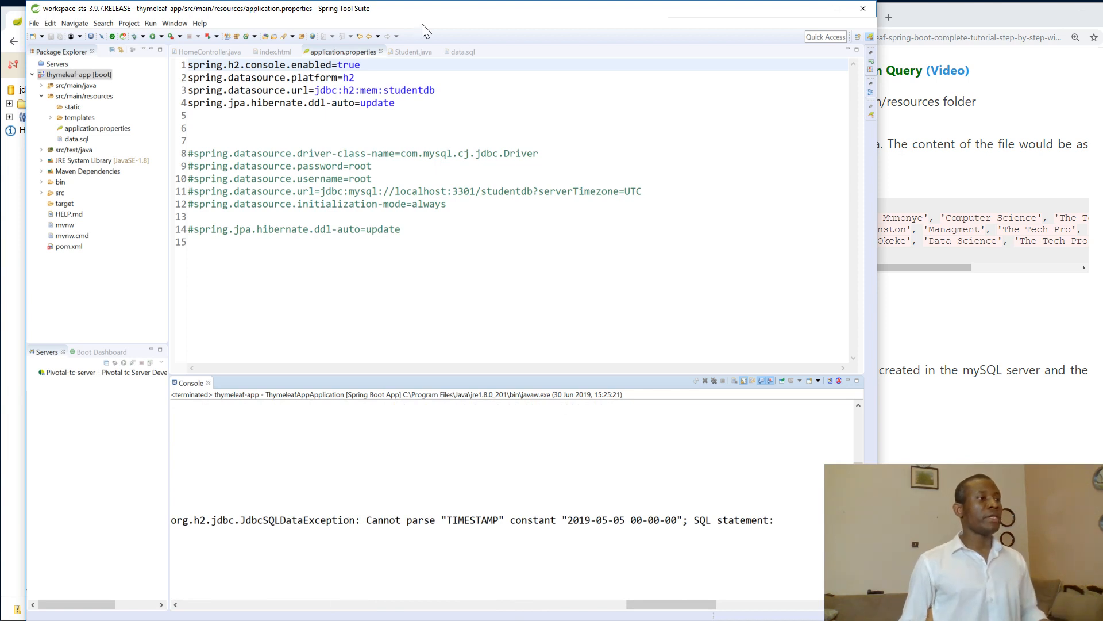
In data.sql trim row 4's time part and copy the date '2019-05-05' from row 1
click(463, 53)
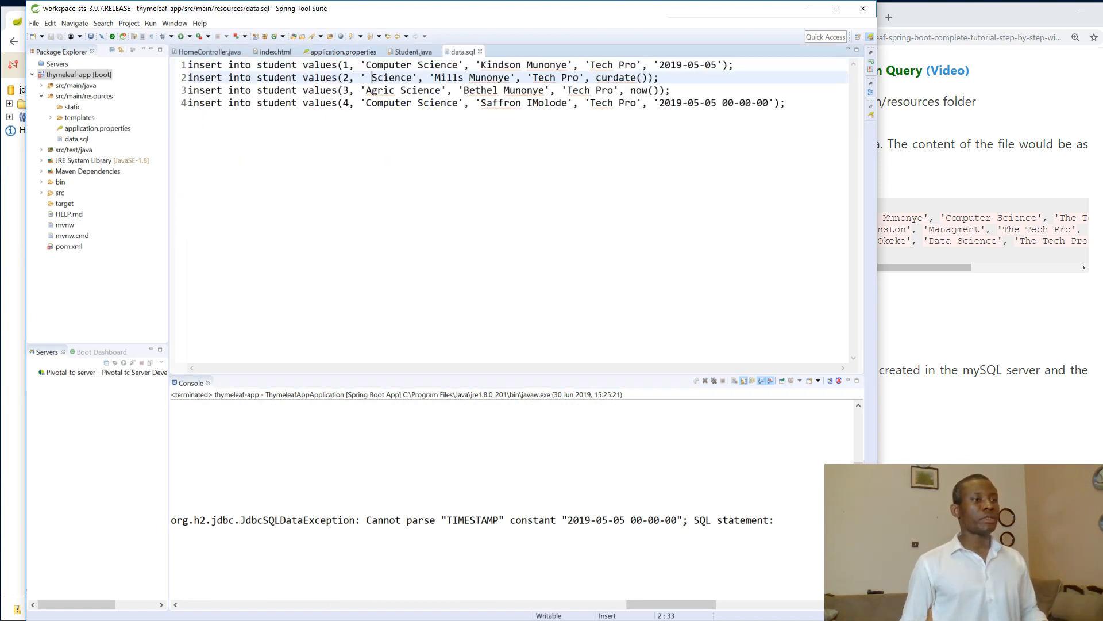
click(766, 102)
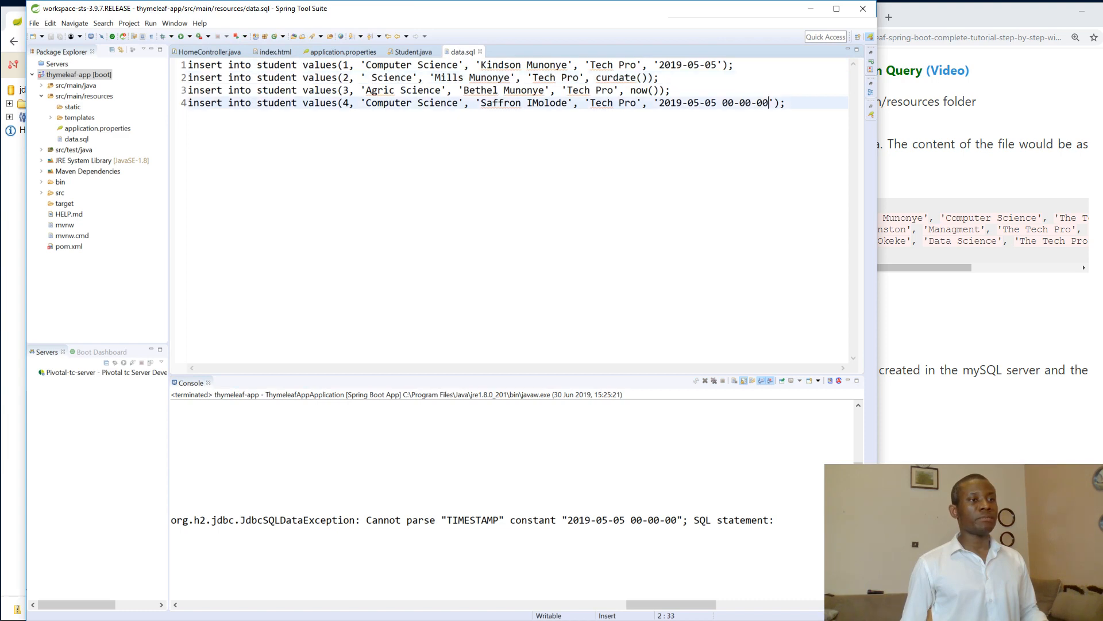
key(BackSpace)
key(BackSpace)
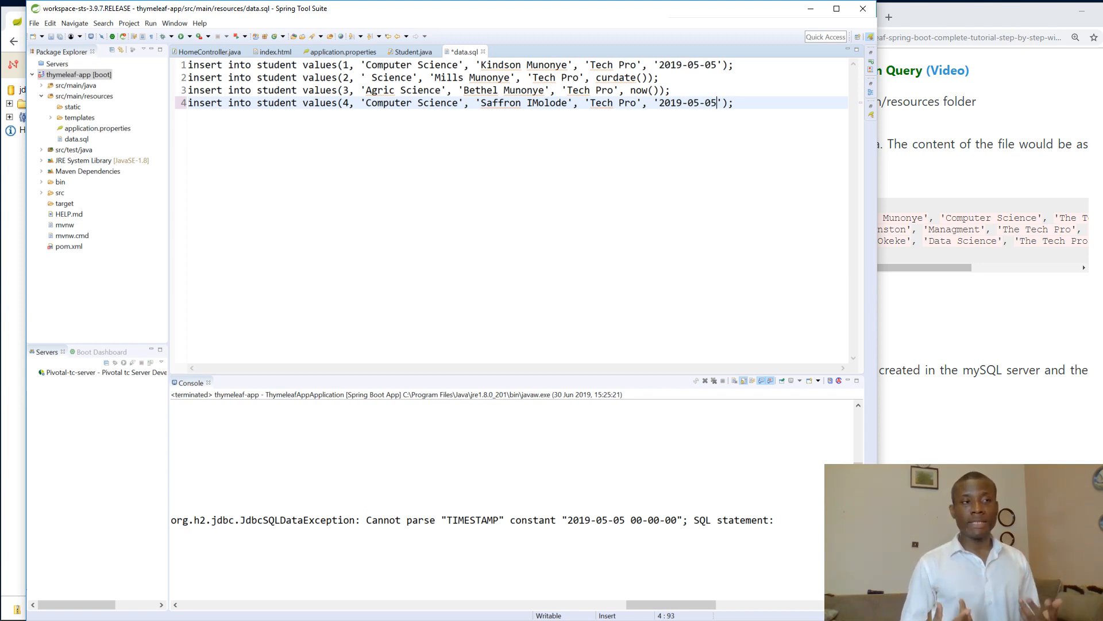
drag(722, 65, 684, 65)
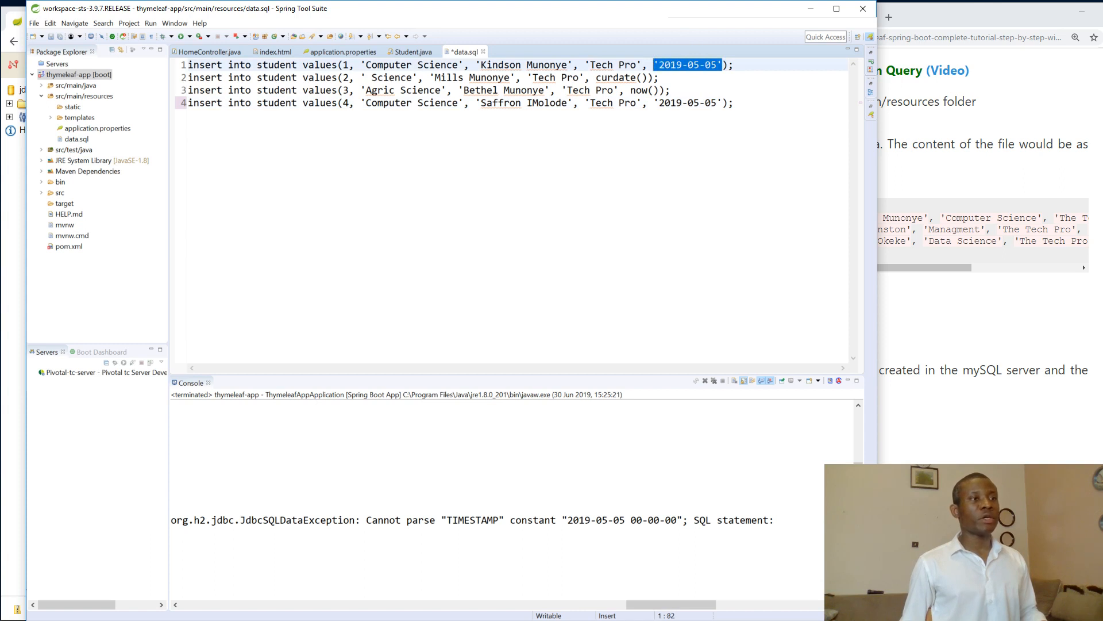
right_click(678, 67)
click(709, 142)
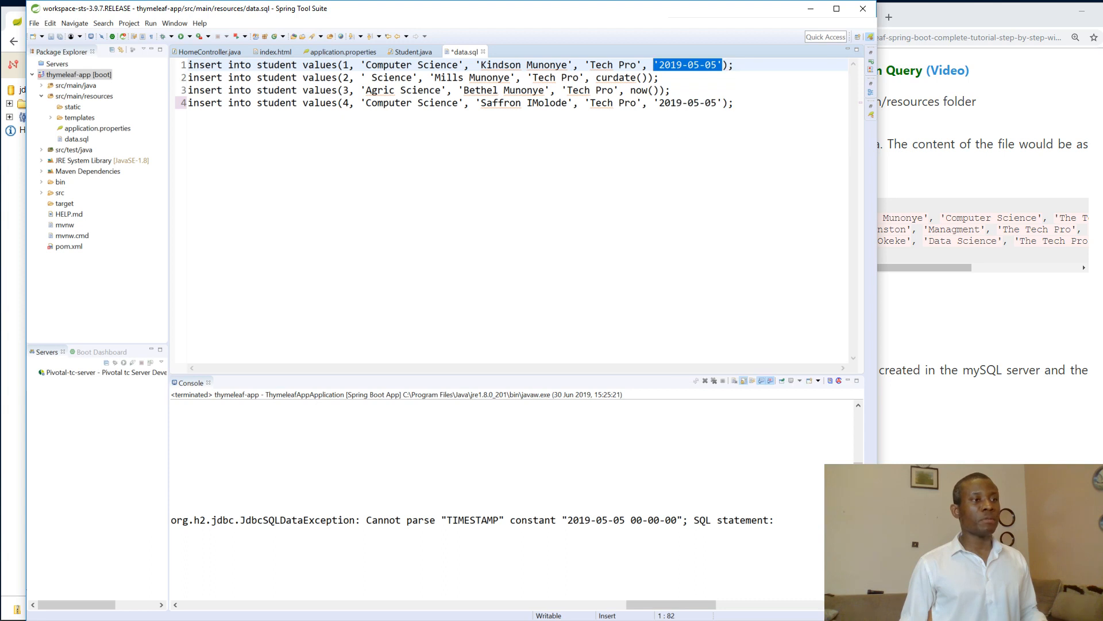
Replace curdate() in row 2 and now() in row 3 with '2019-05-05' and save data.sql
click(641, 78)
key(BackSpace)
key(BackSpace)
key(BackSpace)
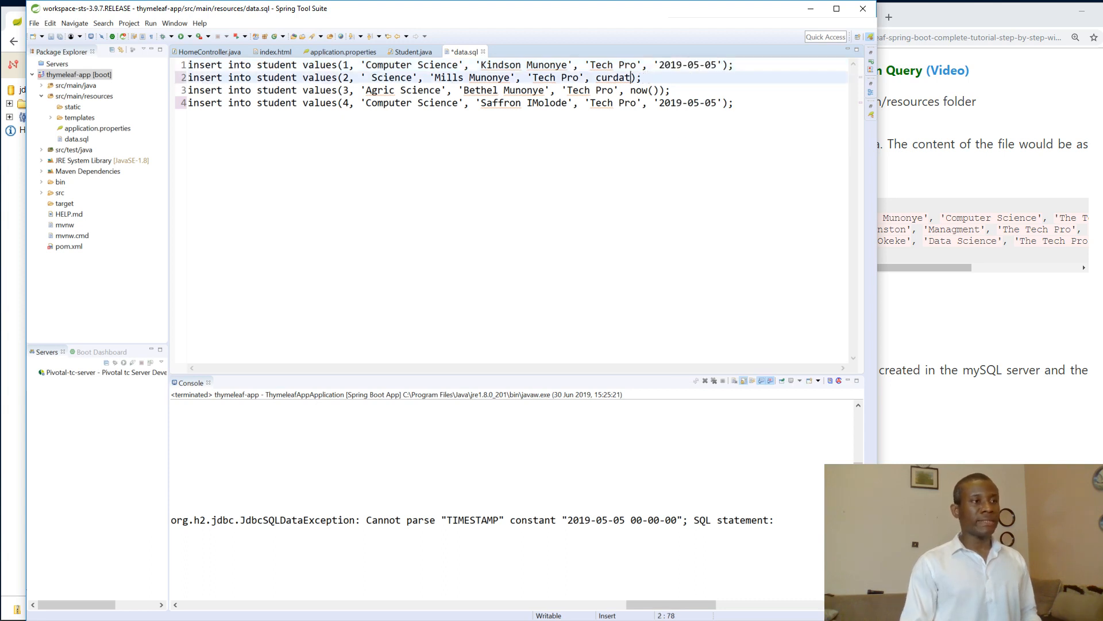
key(ctrl+v)
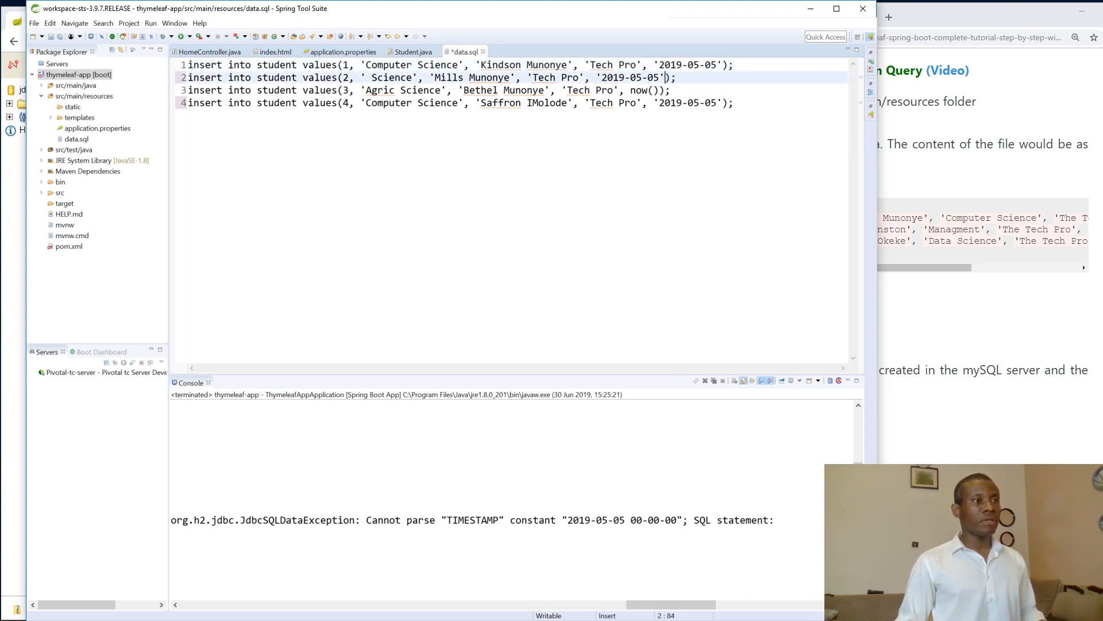
click(659, 90)
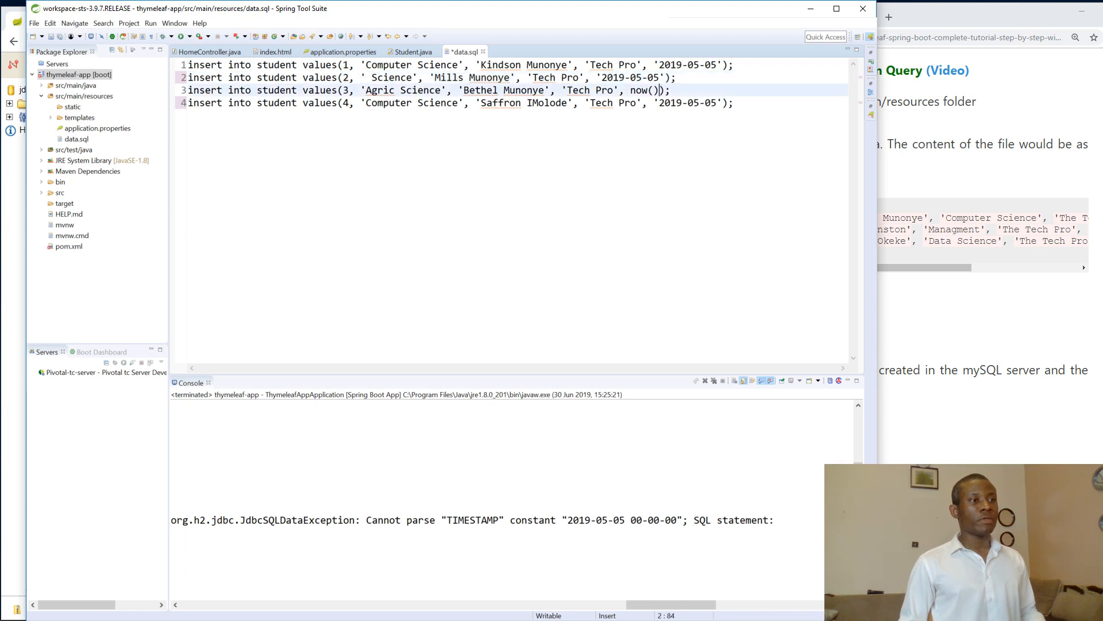
key(BackSpace)
key(BackSpace)
key(BackSpace)
key(ctrl+v)
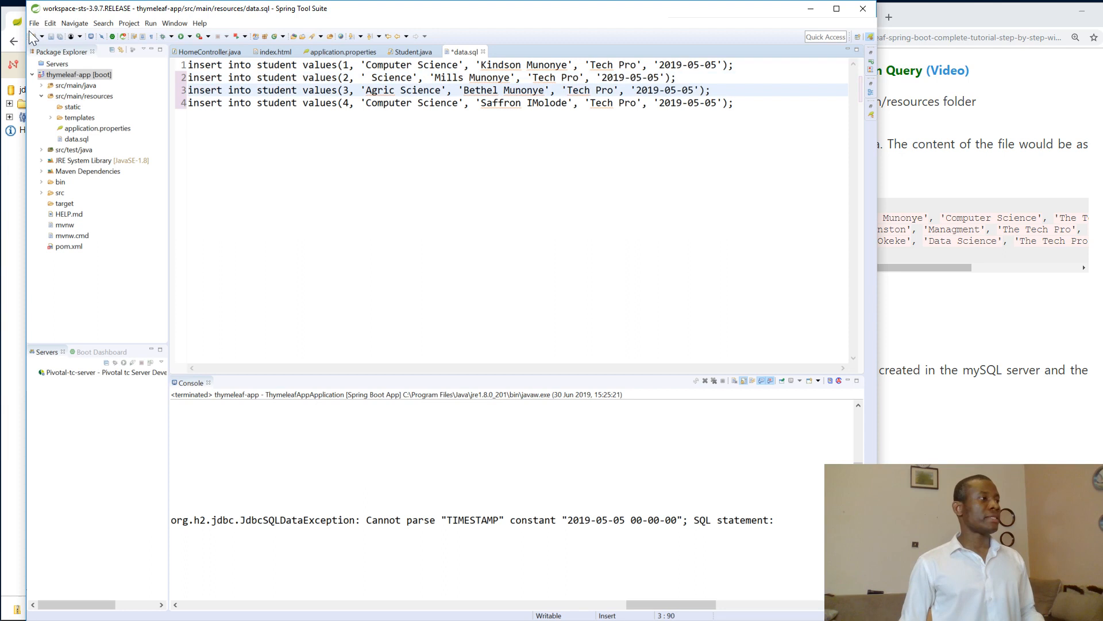
click(62, 38)
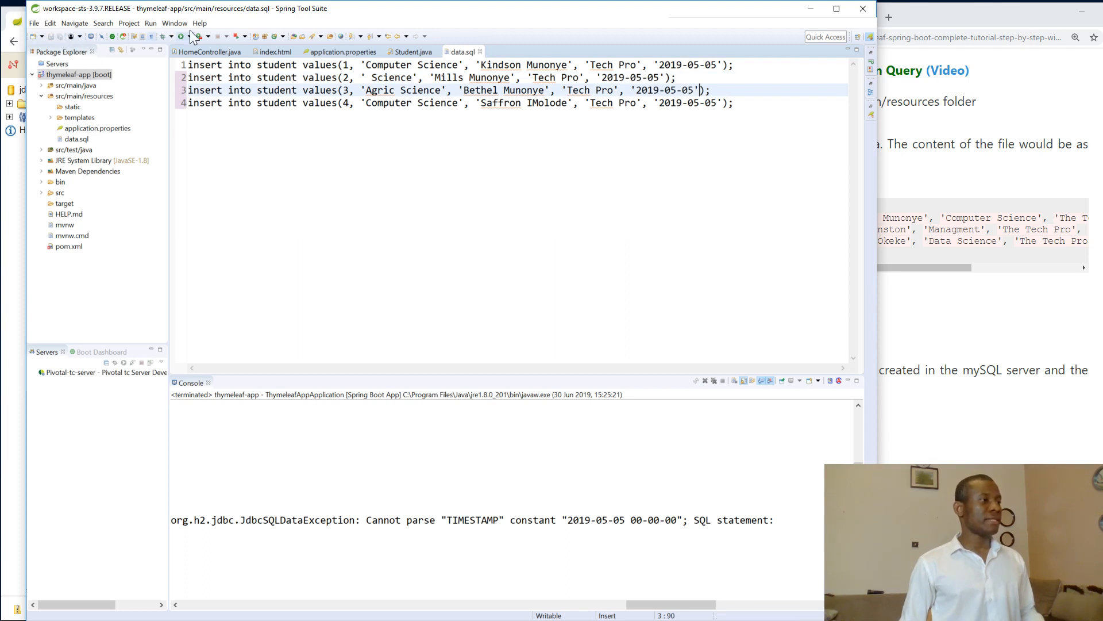
View Student.java, relaunch the app to start cleanly on 8080, and bring Chrome forward
click(413, 53)
scroll(509, 215, down, 1)
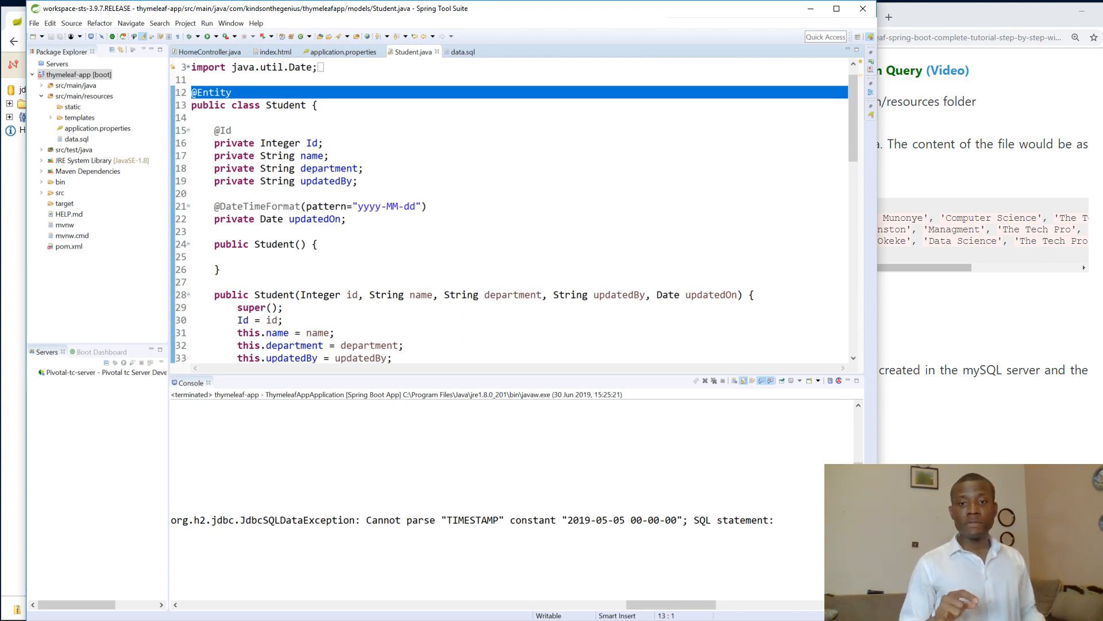
click(261, 35)
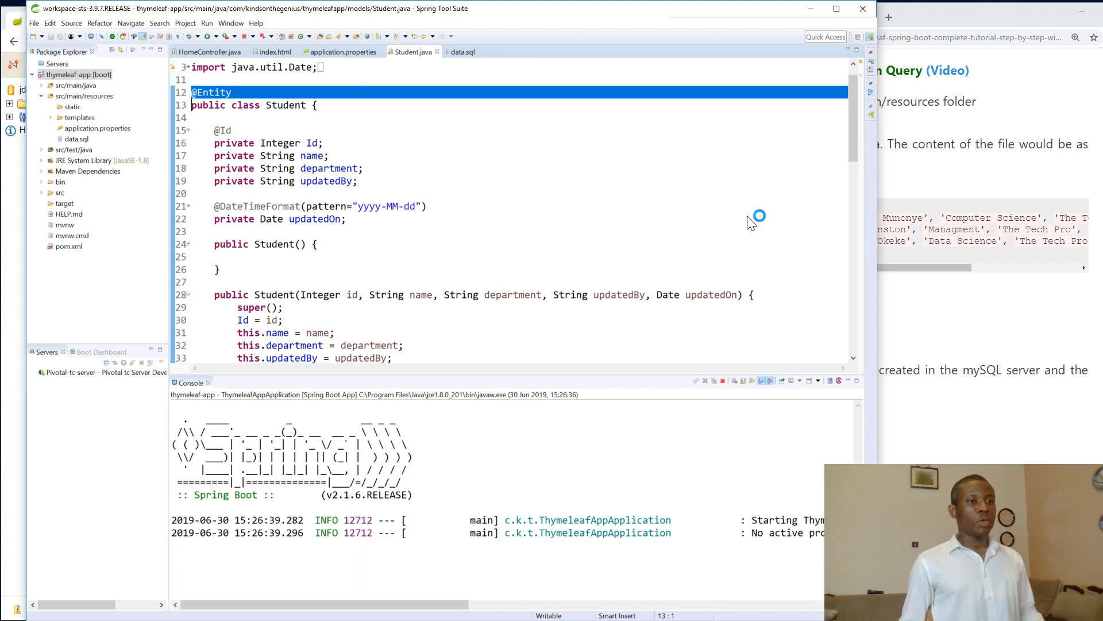
drag(414, 604, 512, 609)
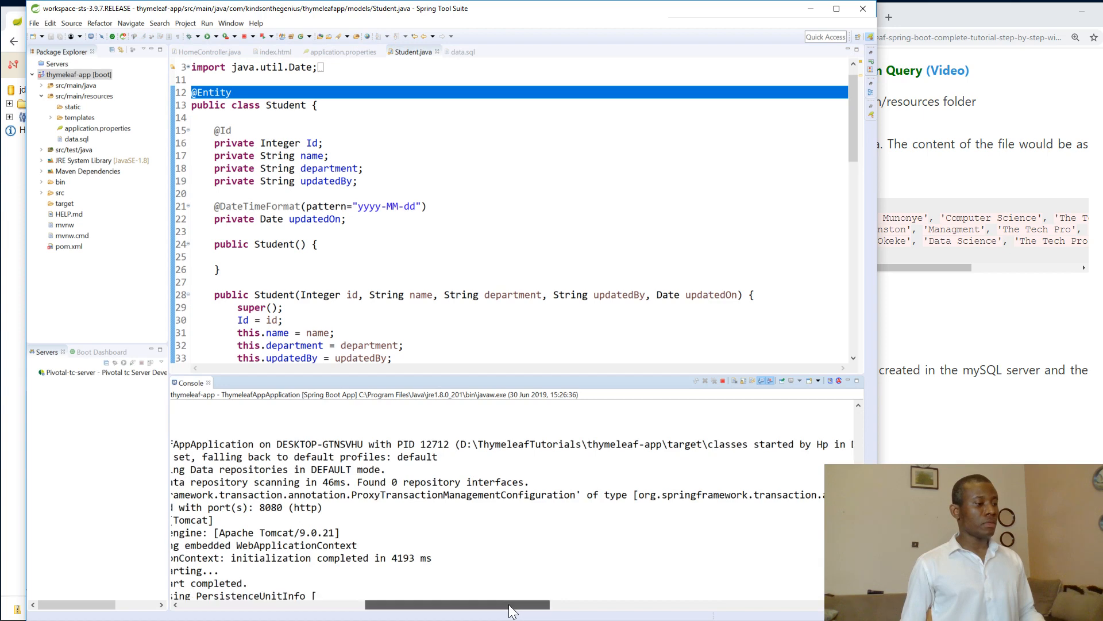
drag(511, 609, 447, 614)
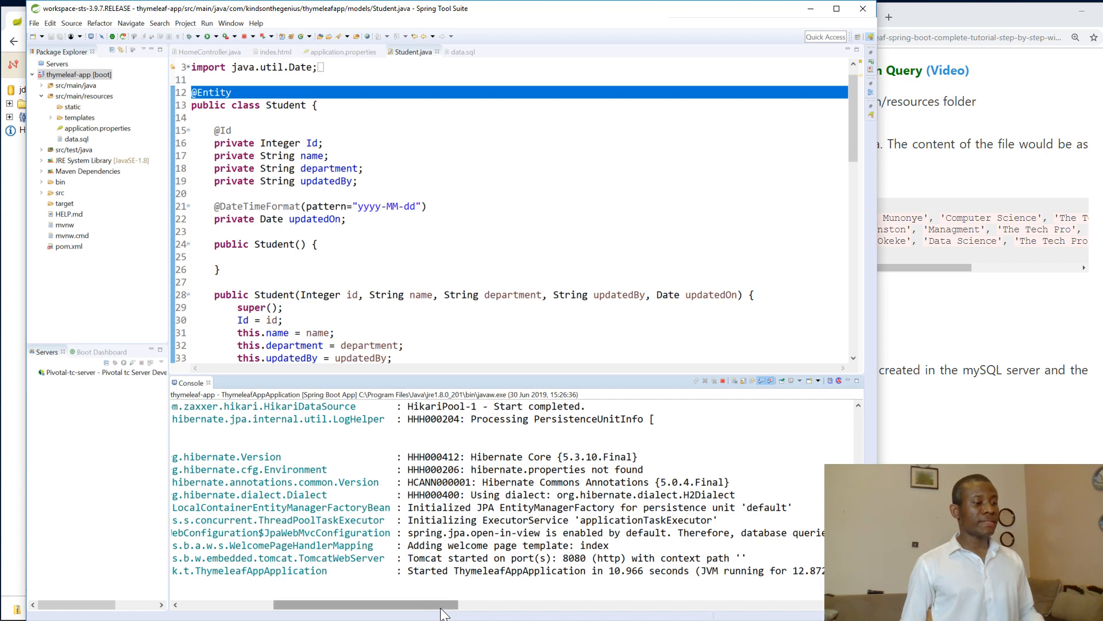
drag(446, 605, 482, 607)
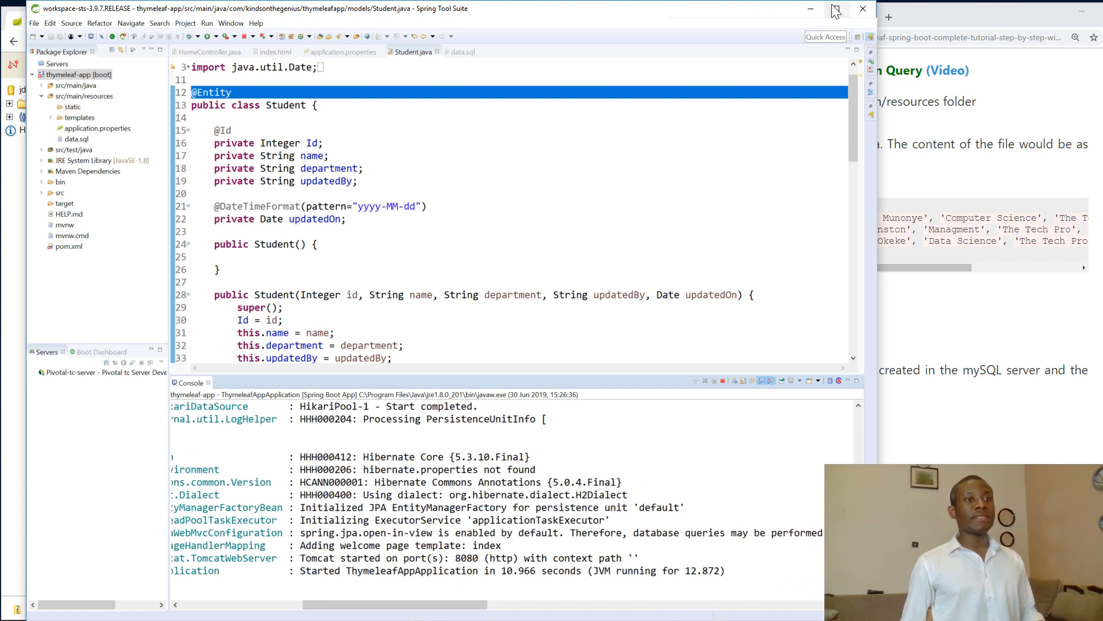
click(952, 7)
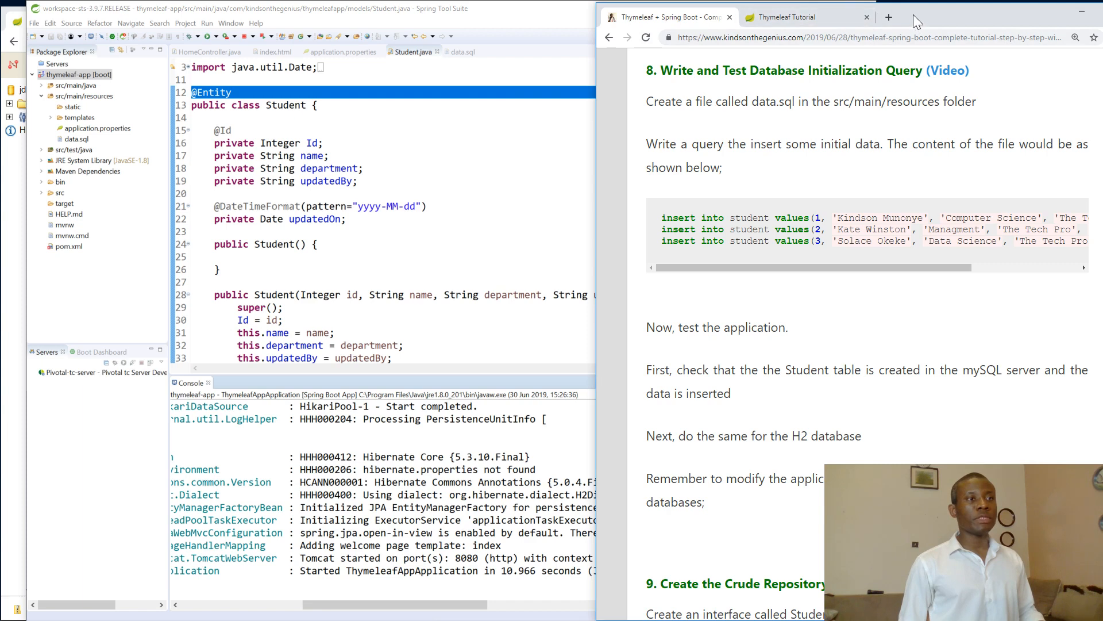
Move Chrome over the editor and load localhost:8080/h2-console in a new tab
drag(875, 17, 478, 13)
click(478, 13)
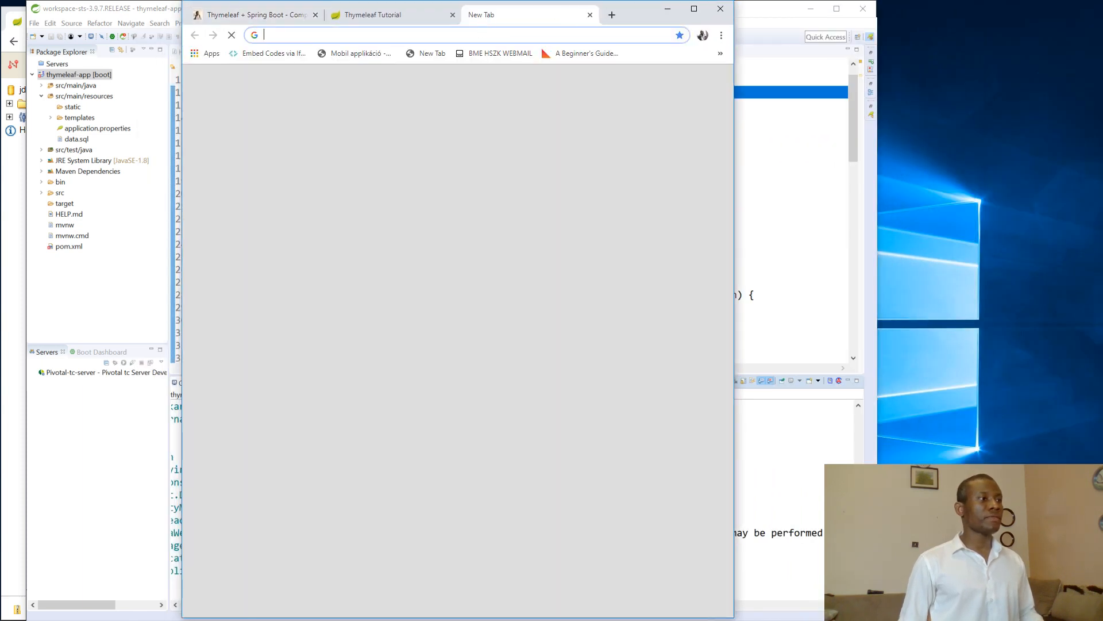
text(http)
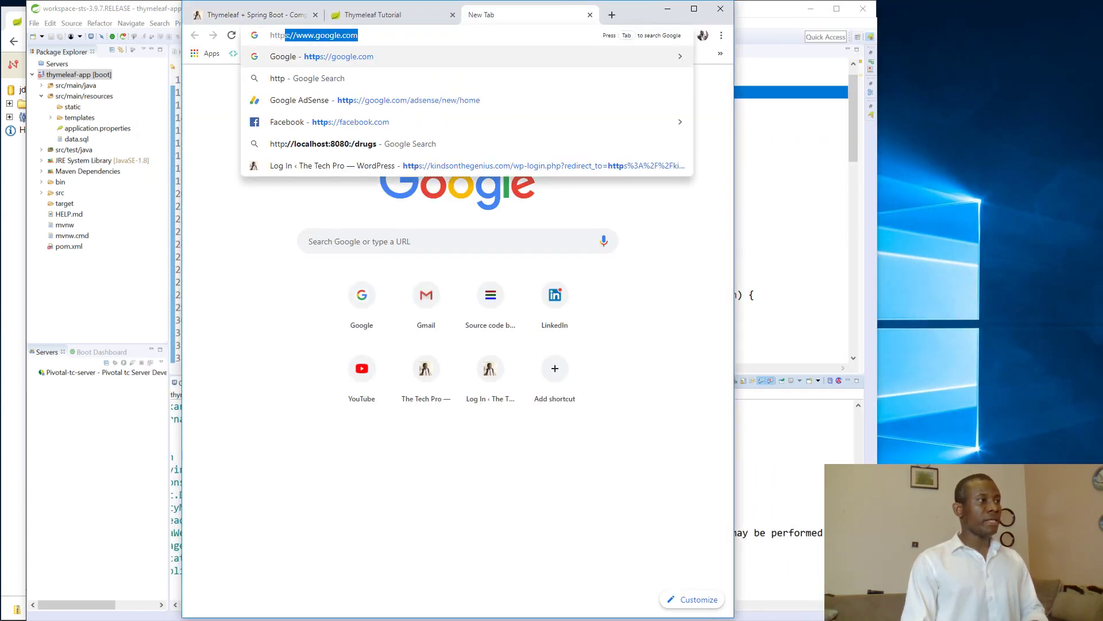
text(://localhost:)
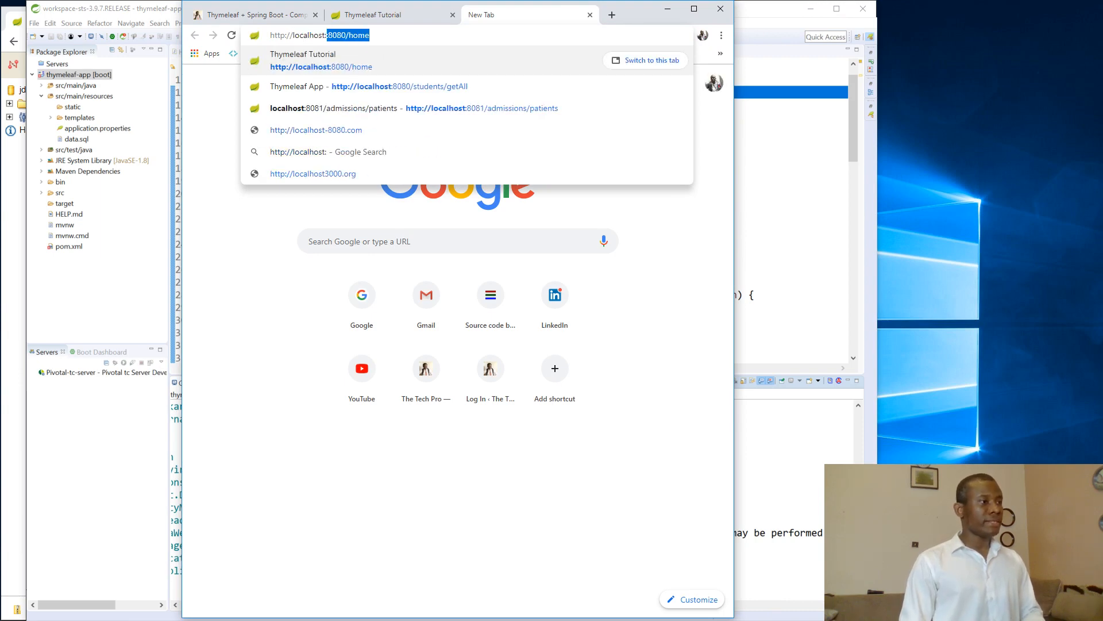
text(8080)
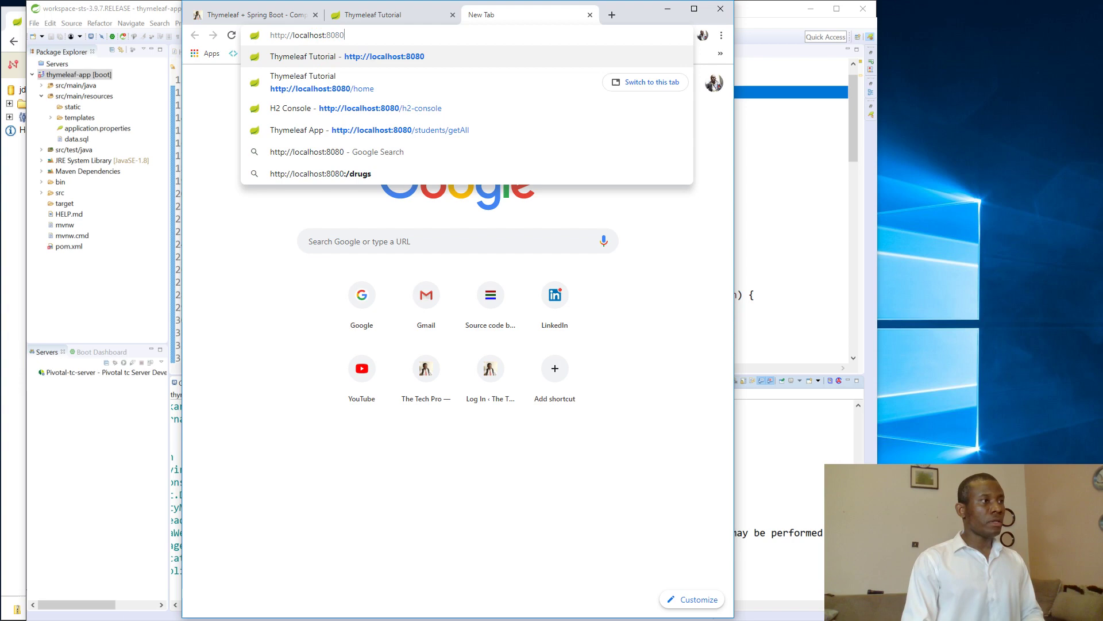
text(/h)
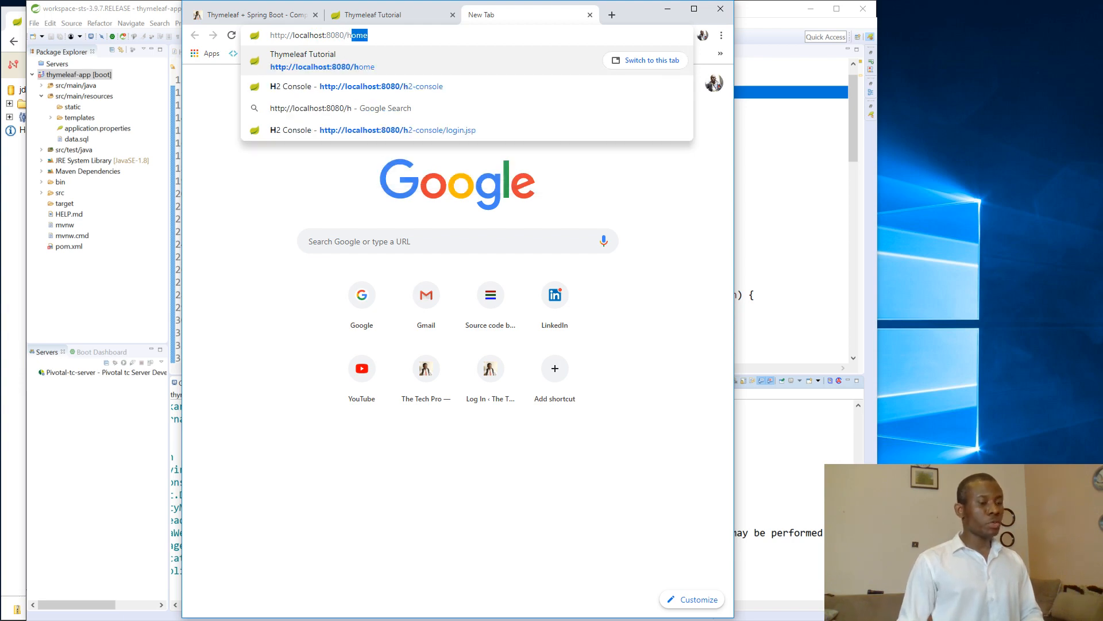
key(Down)
key(Down)
key(Up)
key(Return)
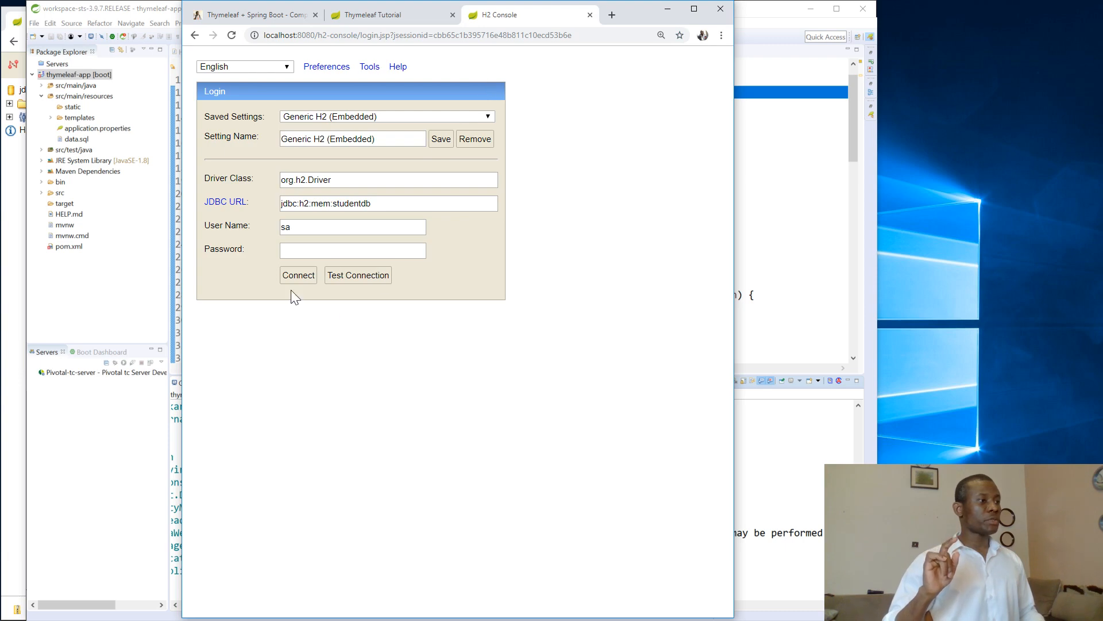
Connect to studentdb, run SELECT * FROM STUDENT showing four rows, and return to the tutorial tab
click(299, 275)
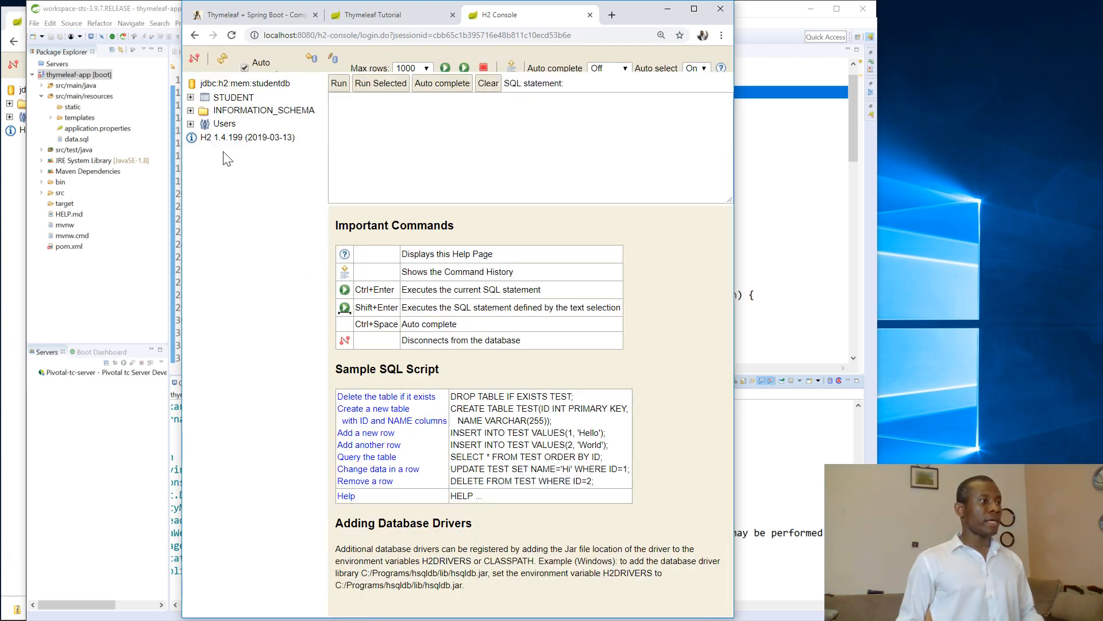
click(229, 97)
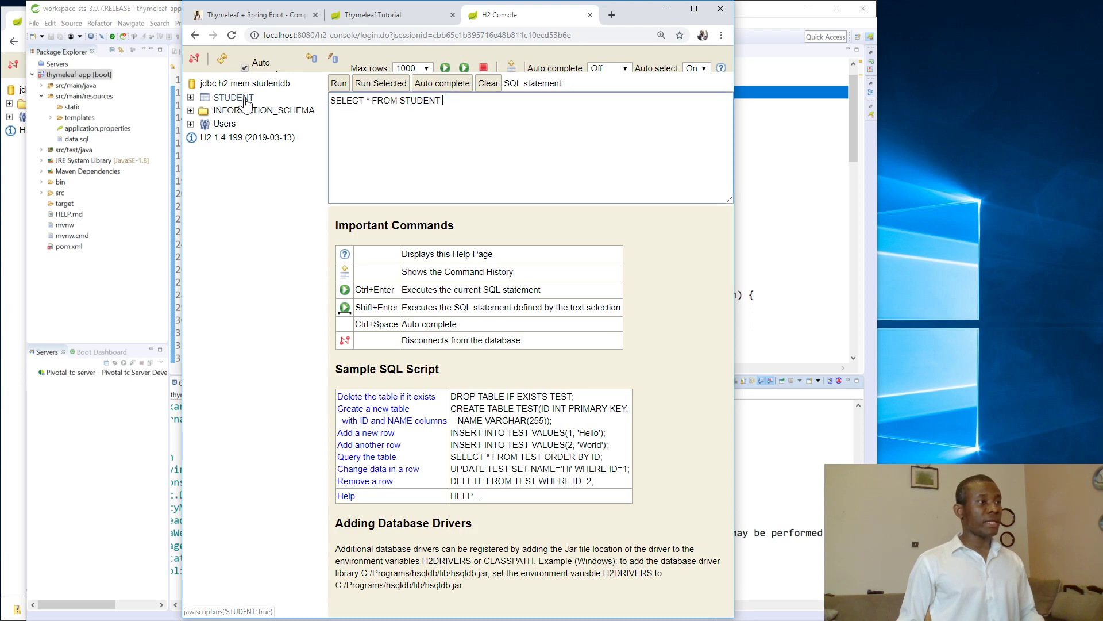
click(339, 83)
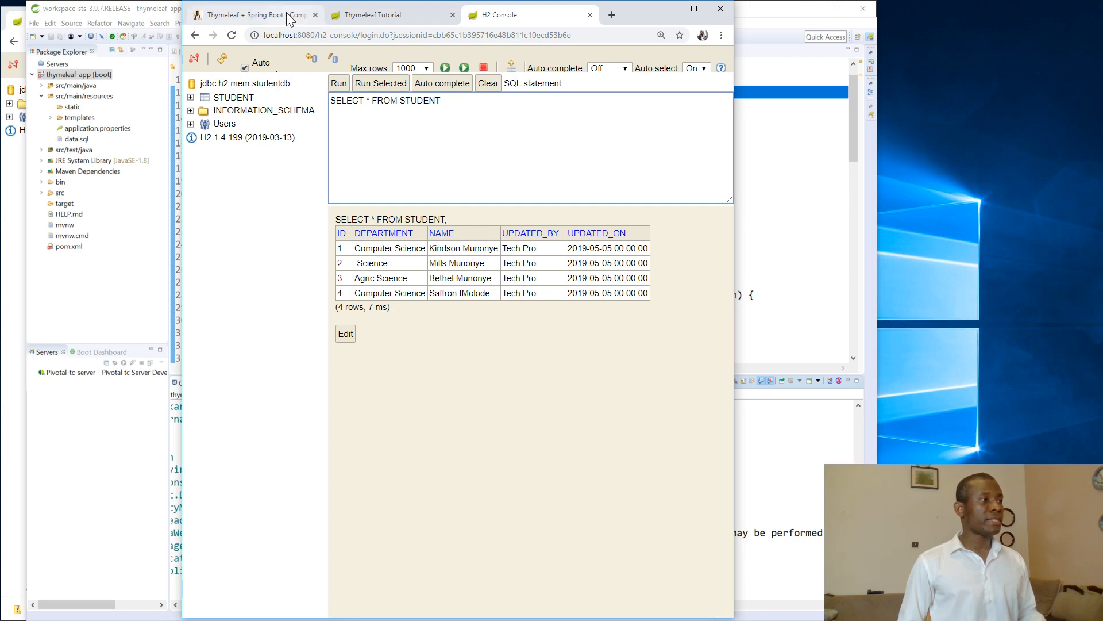
click(246, 15)
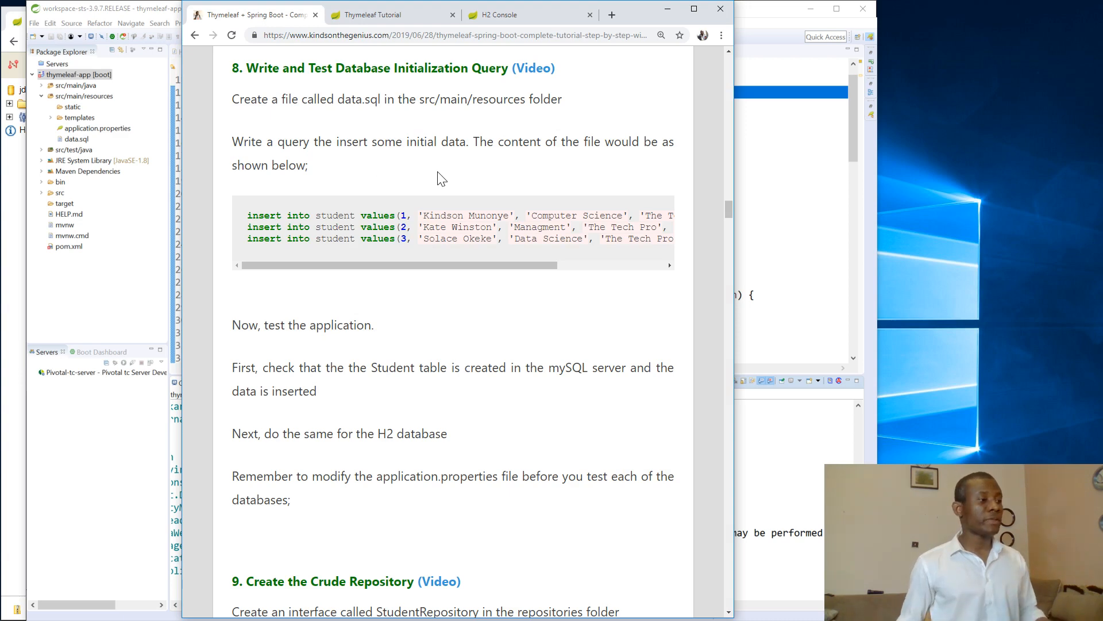
scroll(373, 264, down, 3)
scroll(379, 251, down, 3)
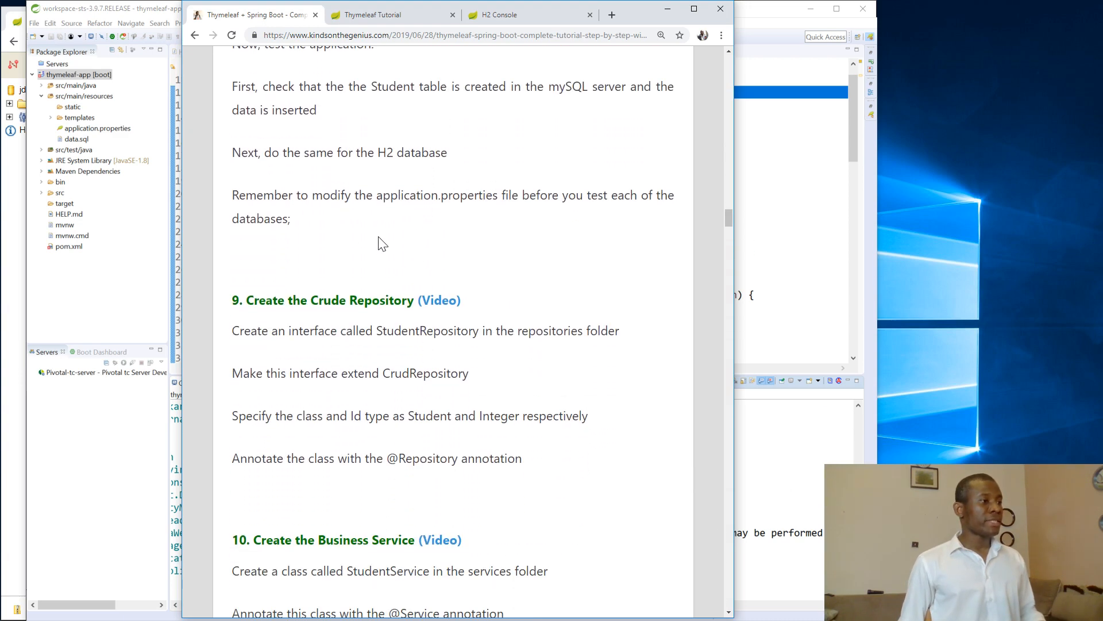
scroll(410, 227, down, 2)
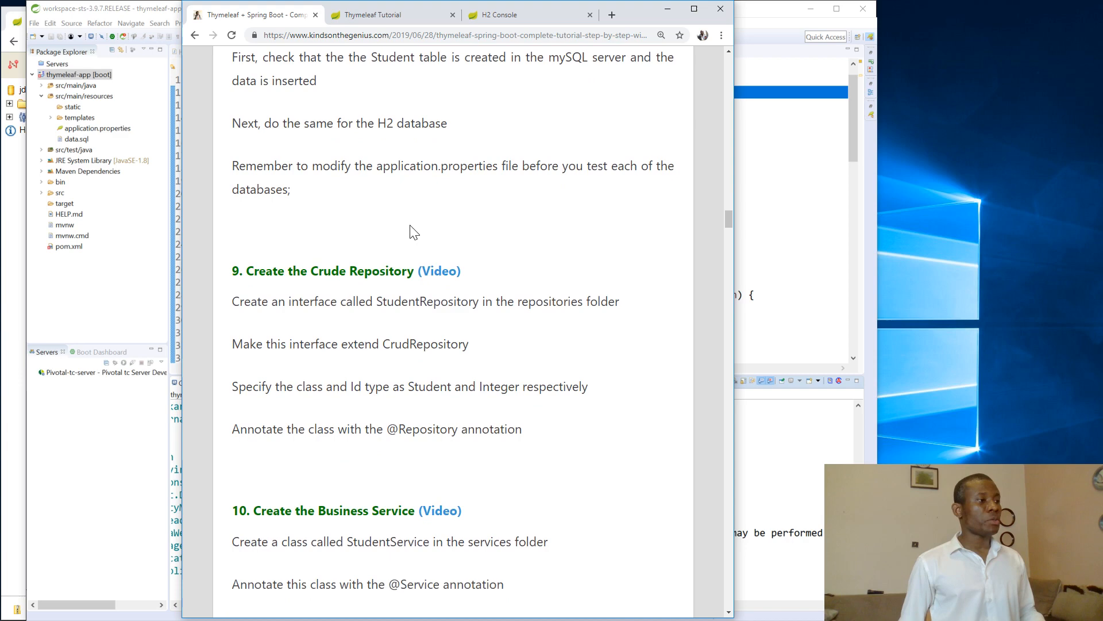
scroll(422, 270, down, 2)
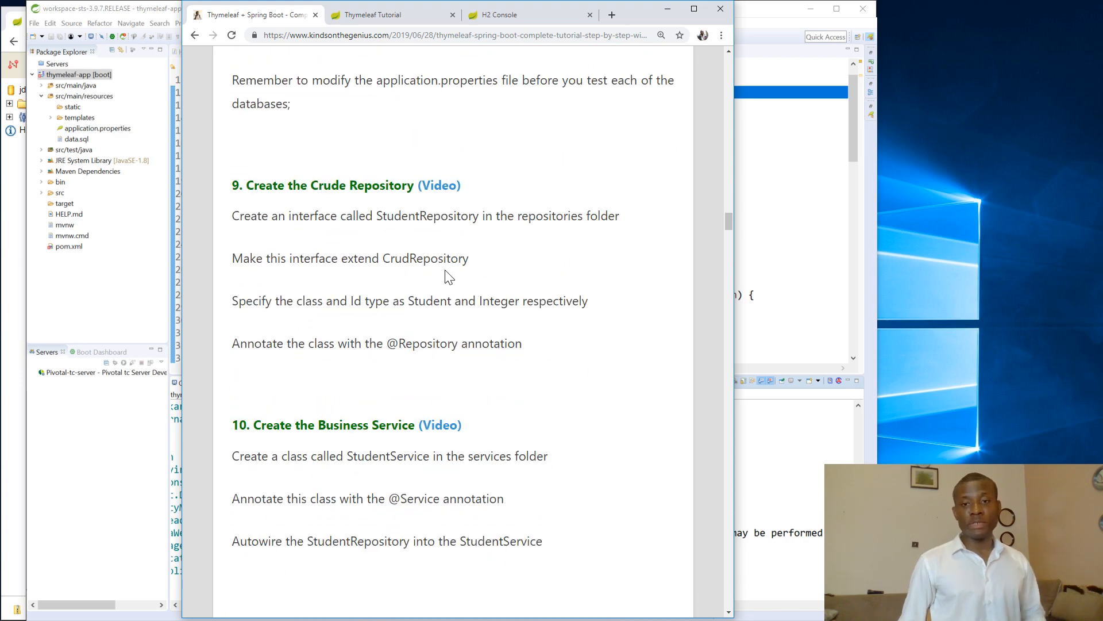